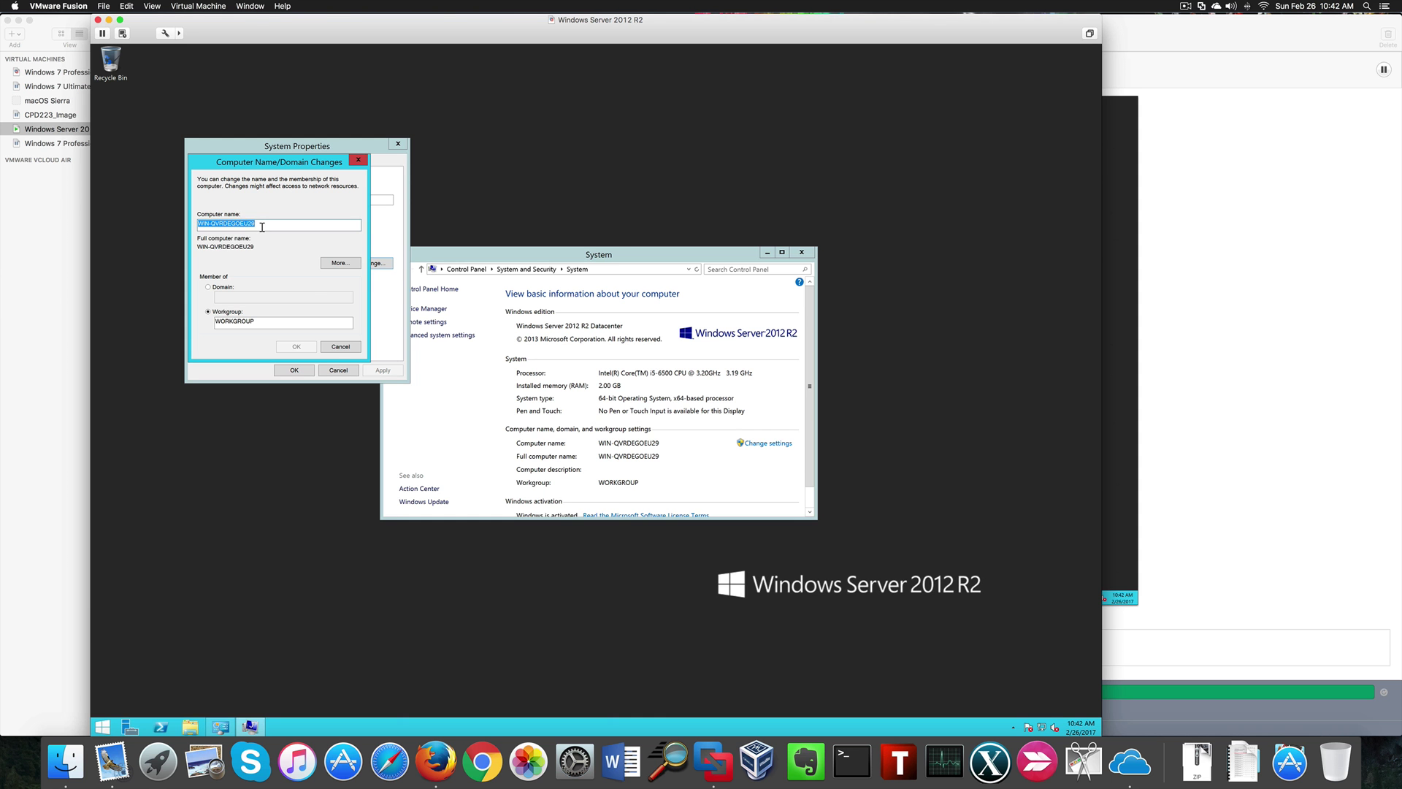
# - Rename the computer to DC and acknowledge the required restart
pyautogui.write('DC')
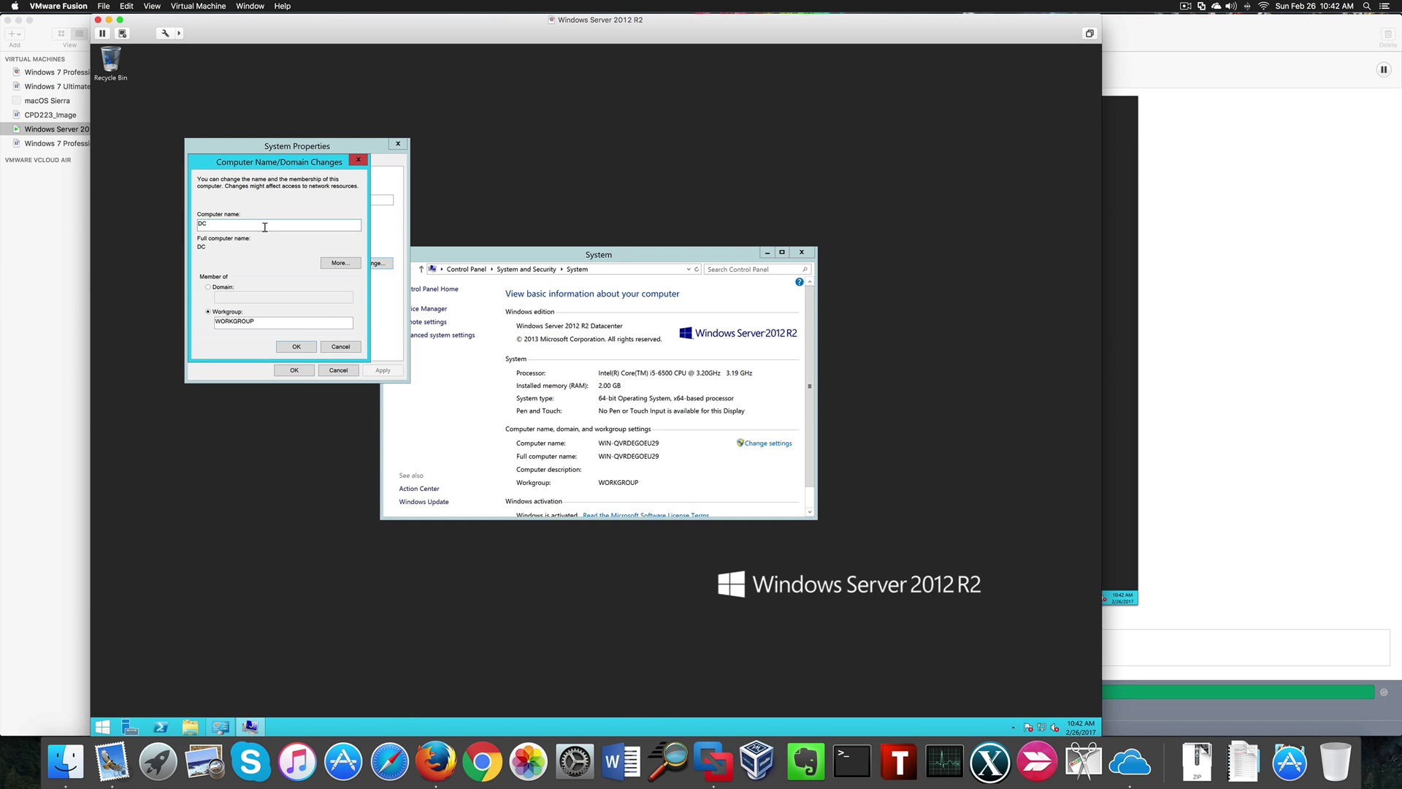
pyautogui.click(308, 346)
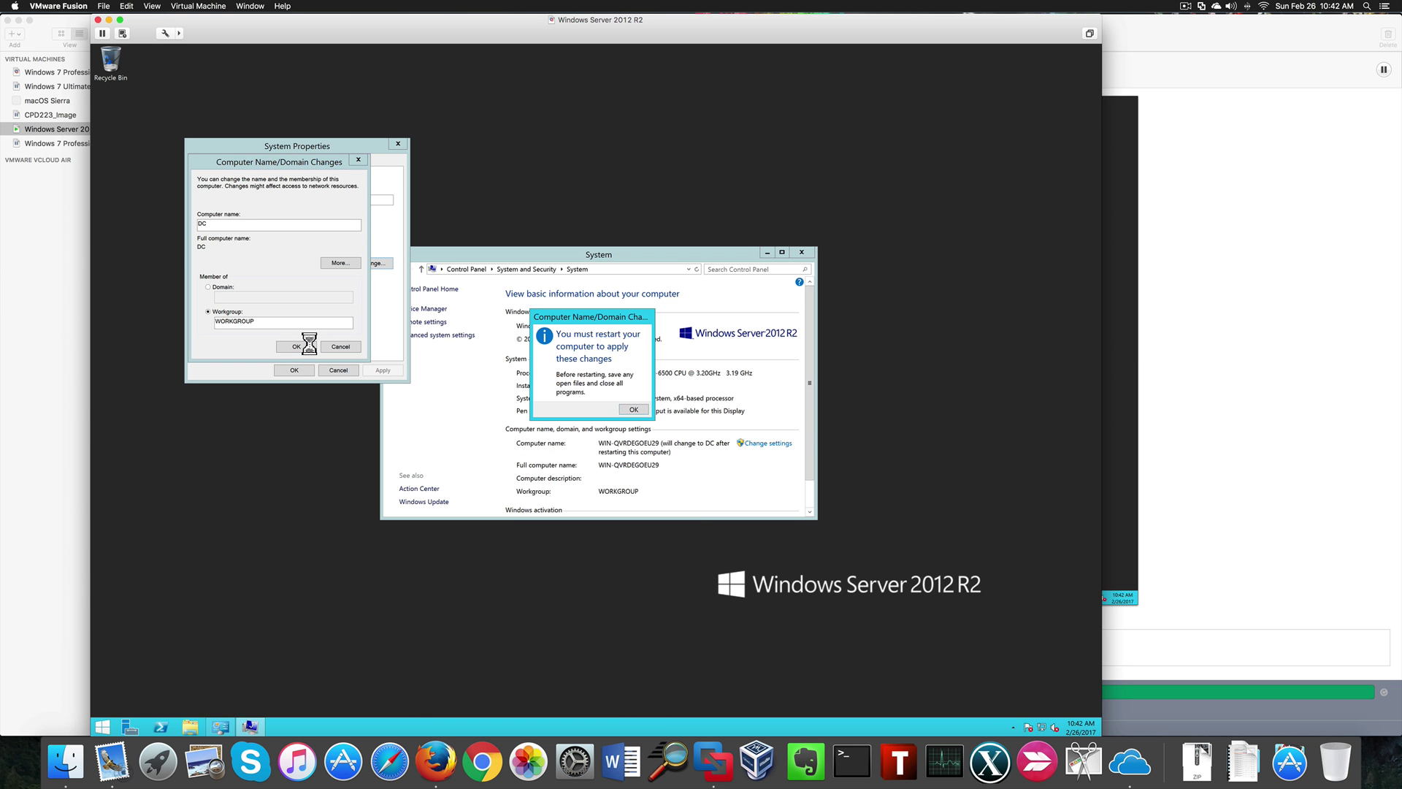
pyautogui.click(633, 410)
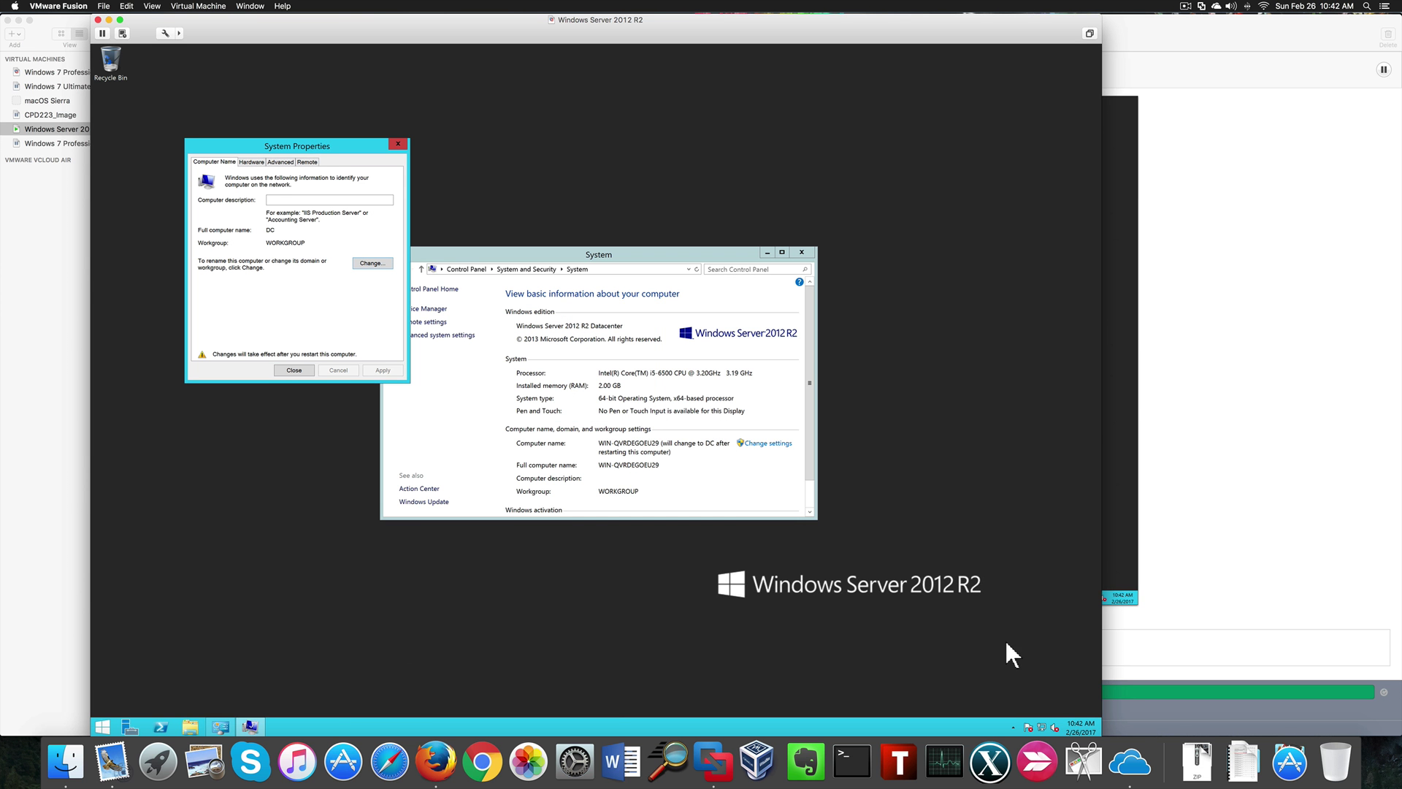
# - Open the properties of the Ethernet0 adapter from the server's network connections
pyautogui.click(1041, 727)
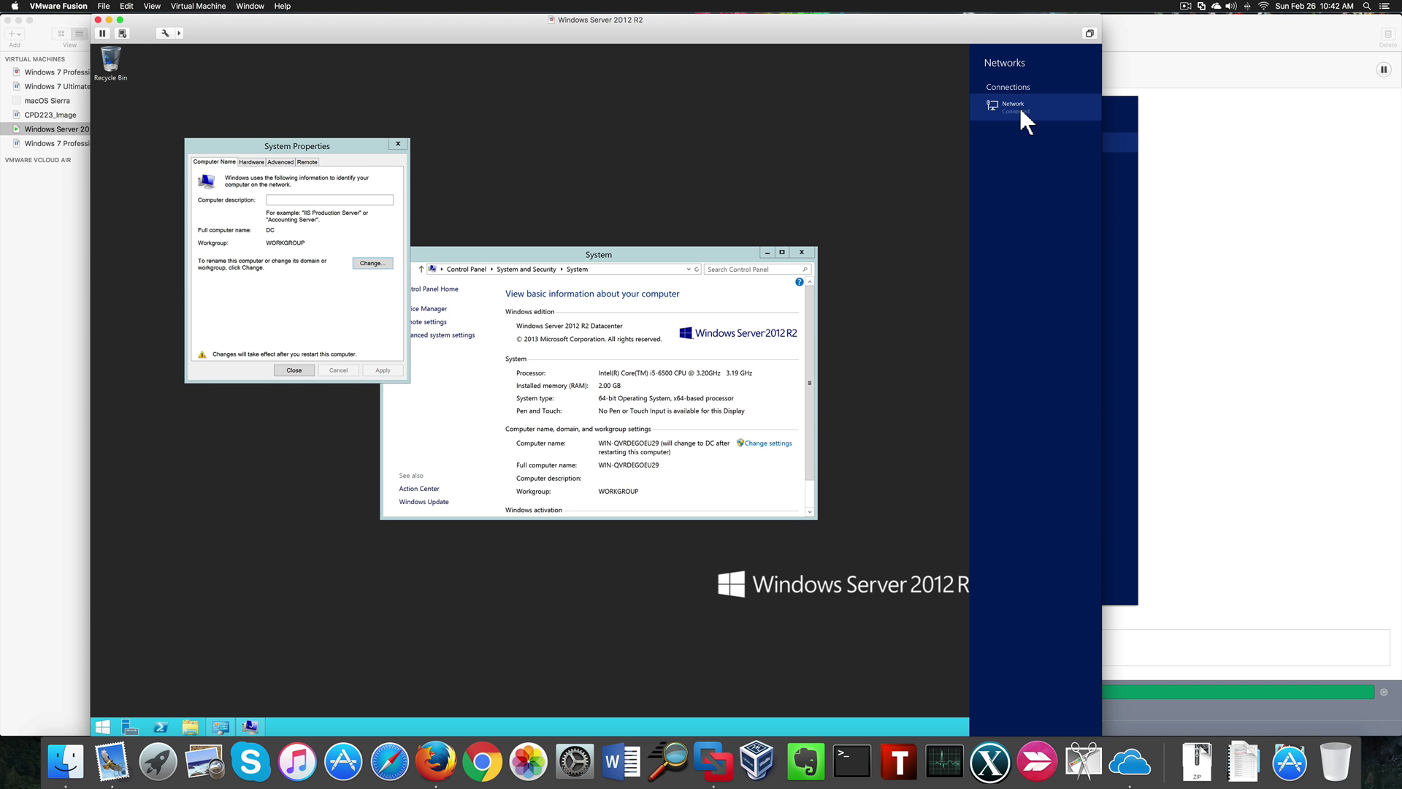
pyautogui.click(927, 108)
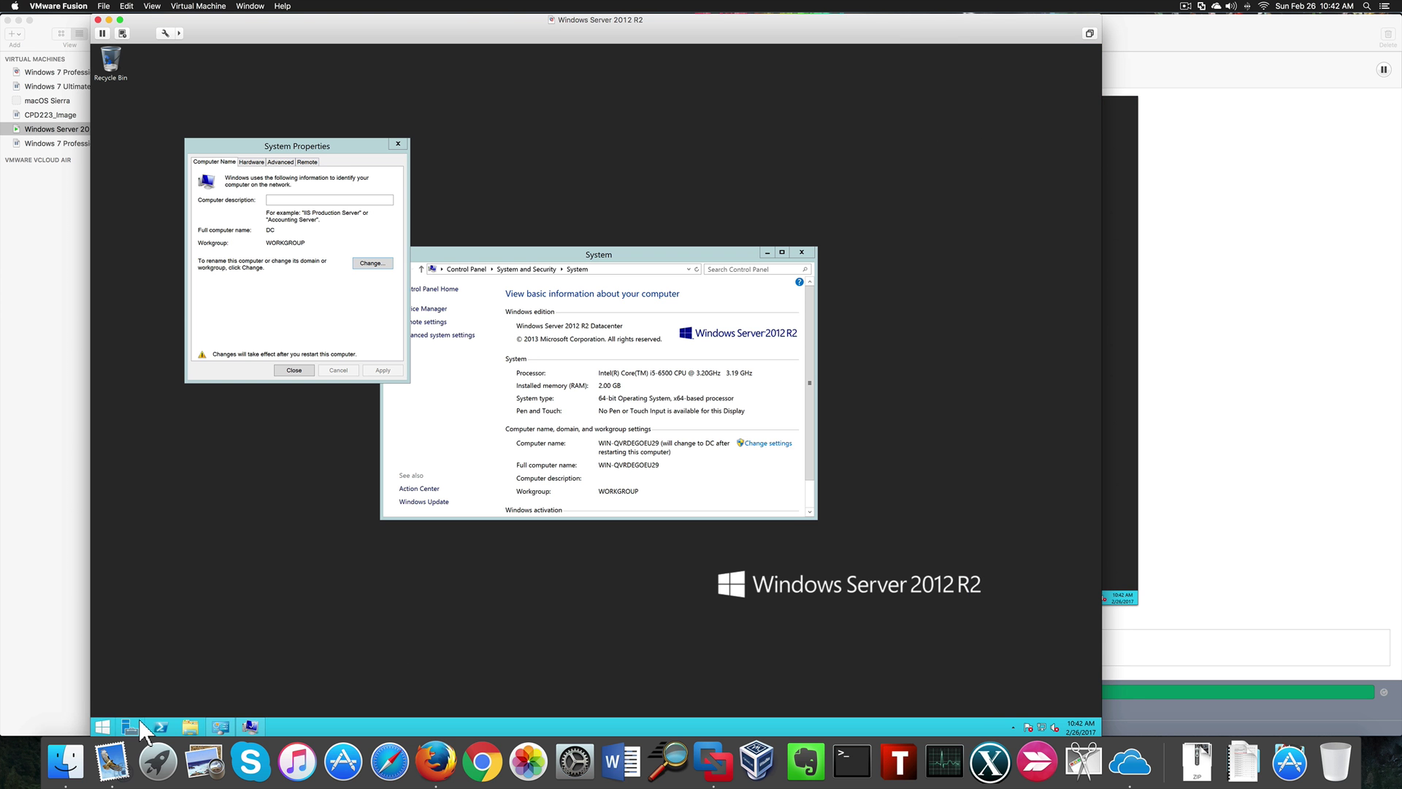
pyautogui.rightClick(110, 730)
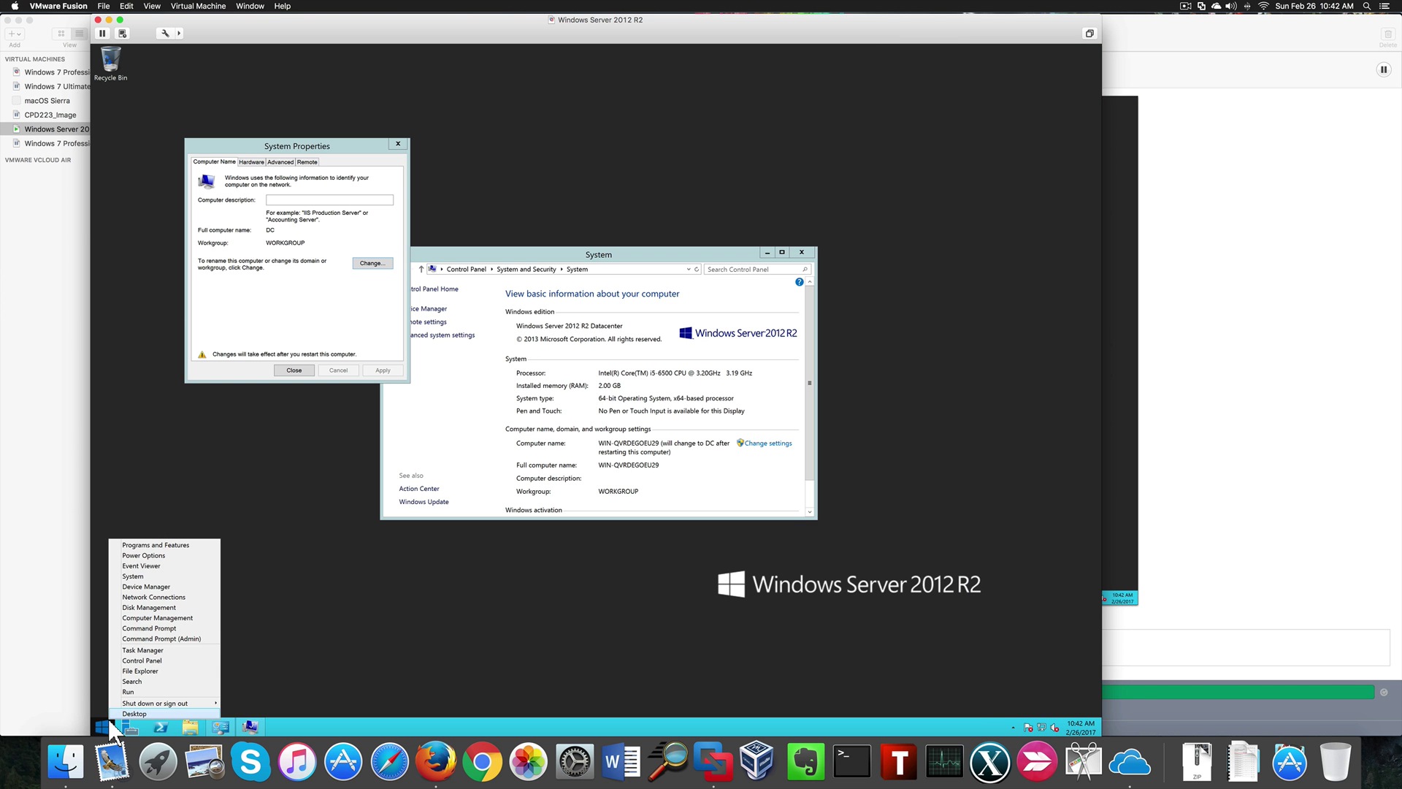
pyautogui.click(159, 597)
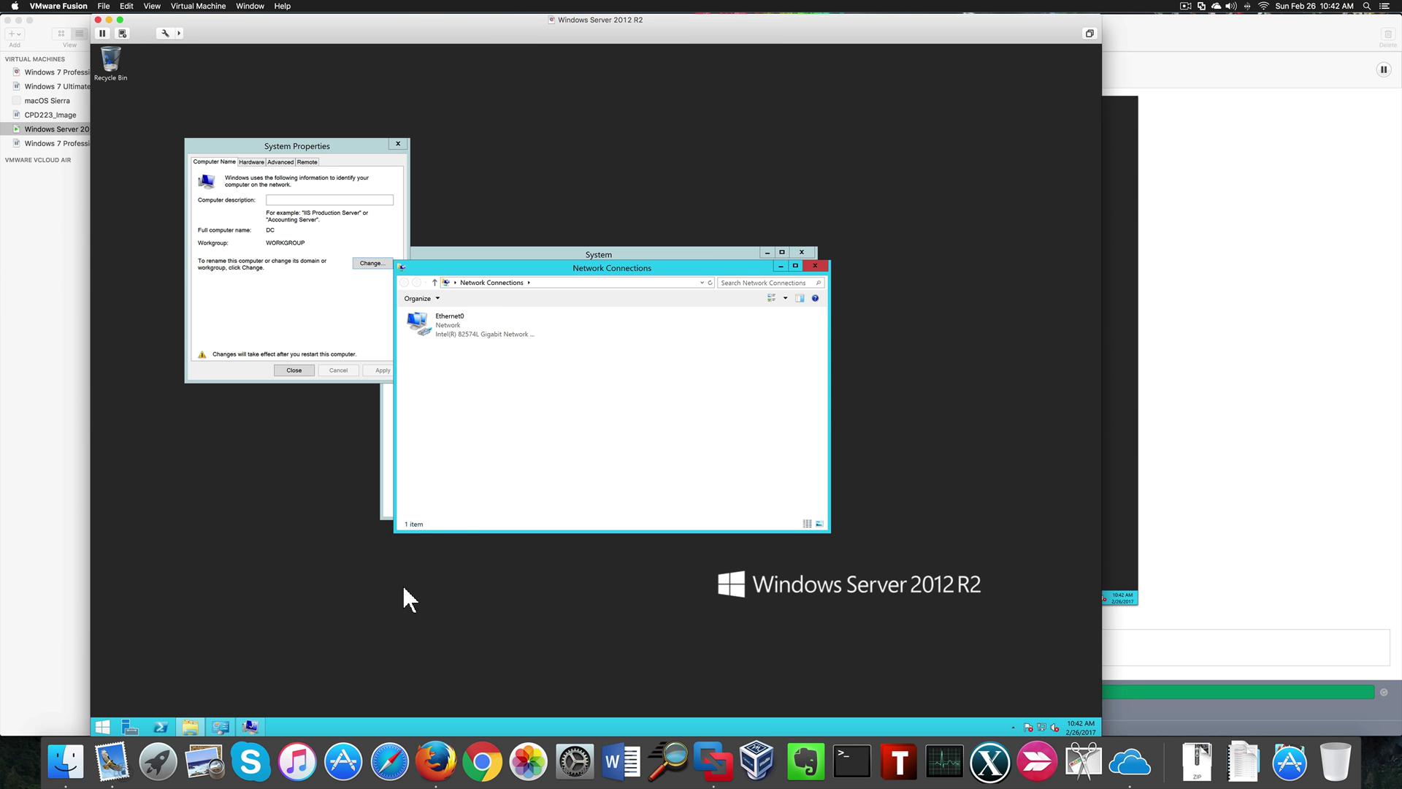
pyautogui.click(469, 323)
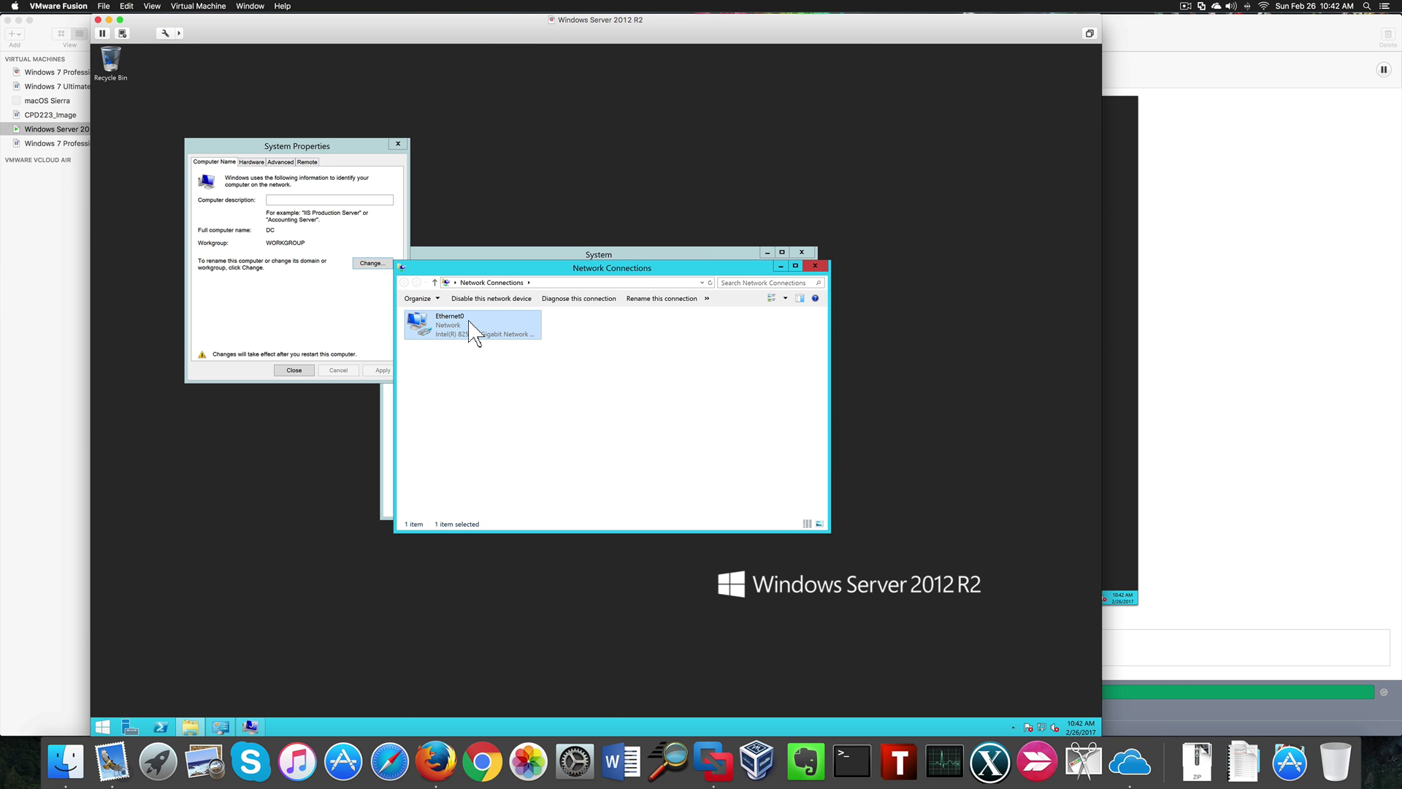
pyautogui.rightClick(471, 328)
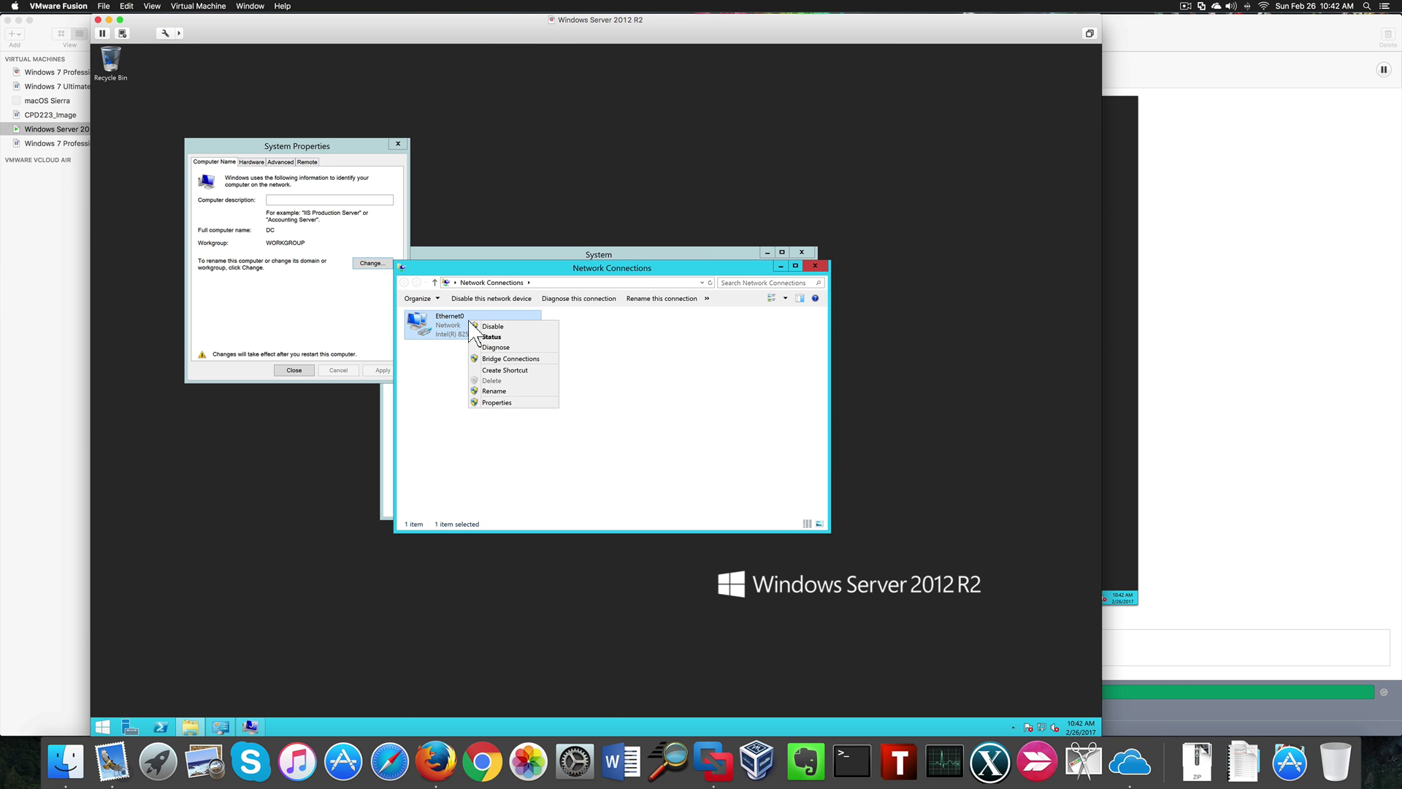
pyautogui.click(496, 402)
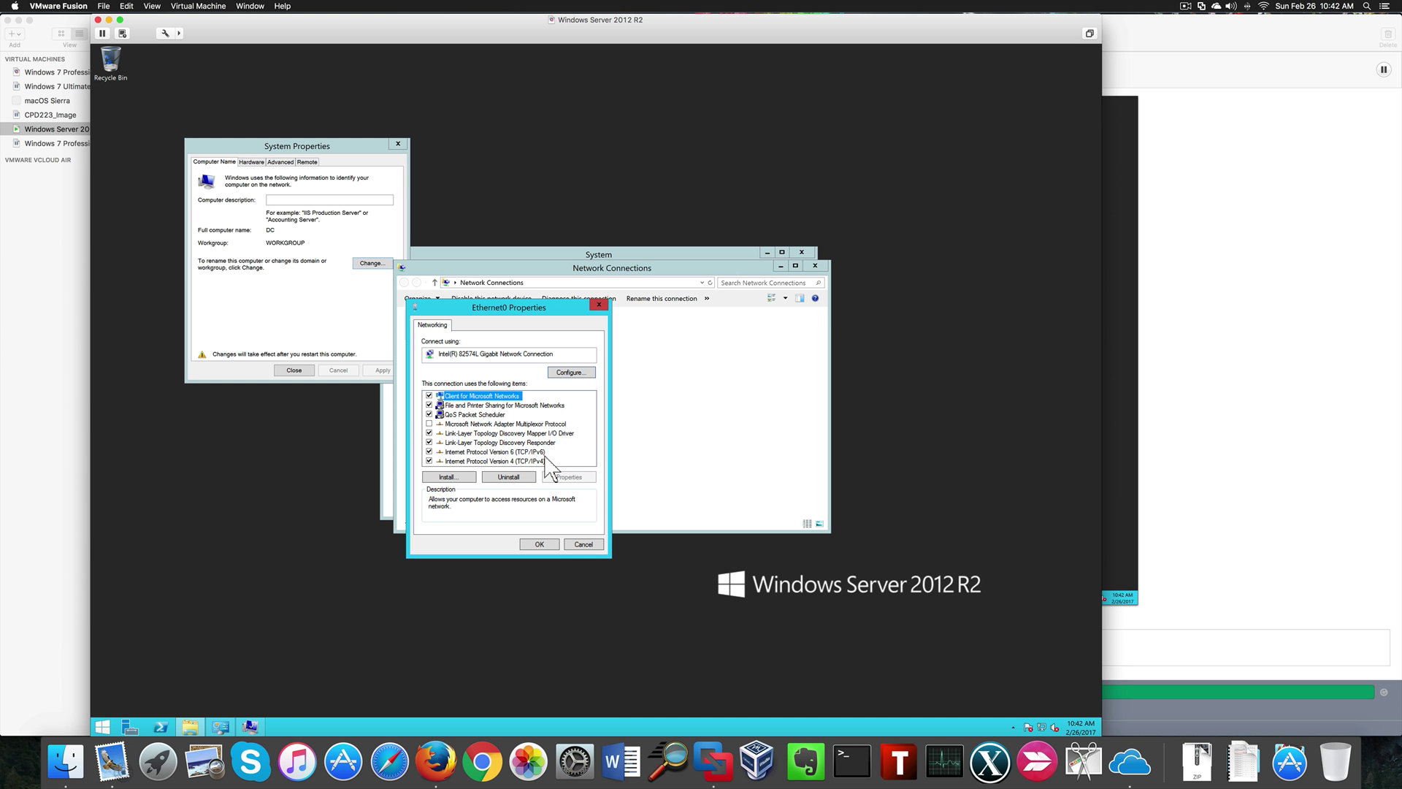
pyautogui.click(544, 452)
pyautogui.click(542, 460)
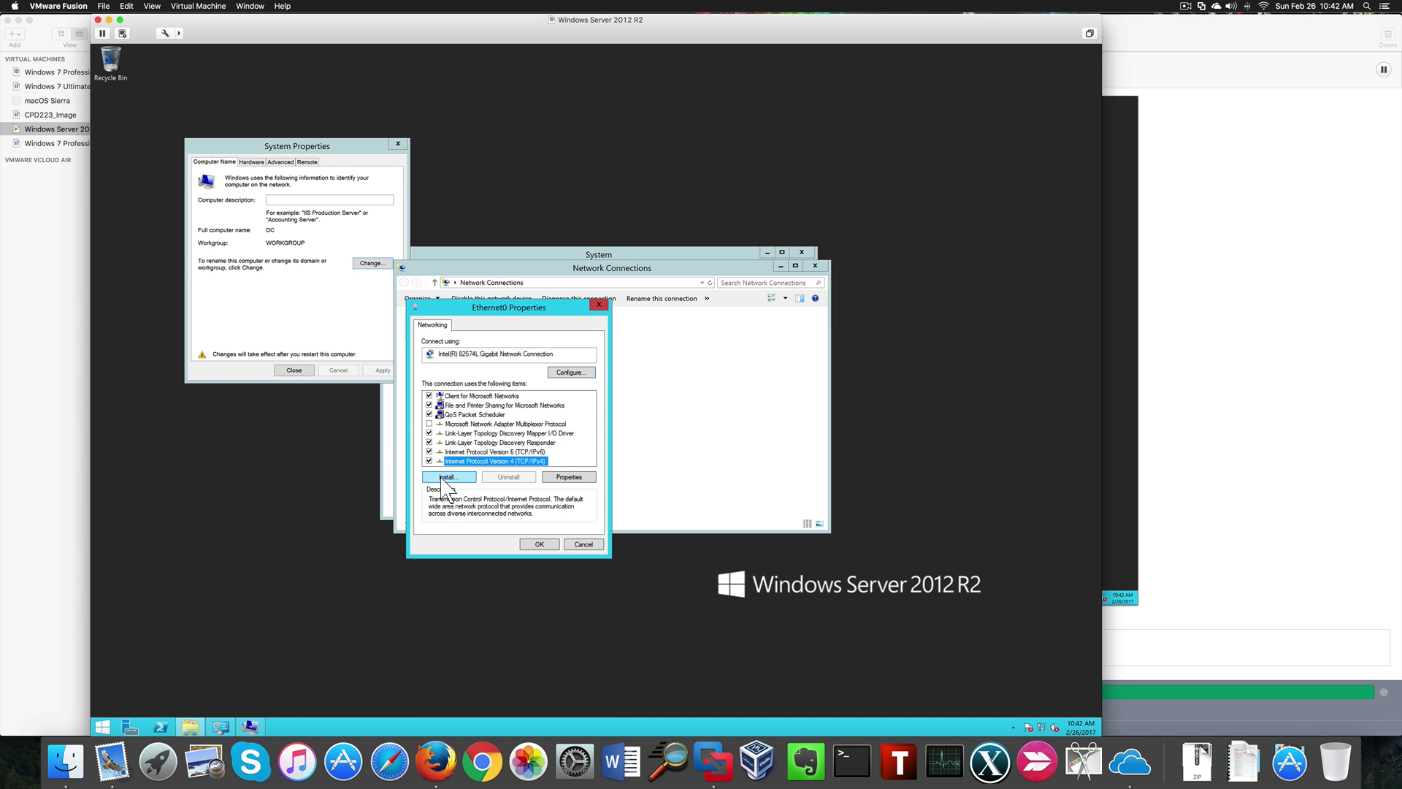
pyautogui.click(448, 477)
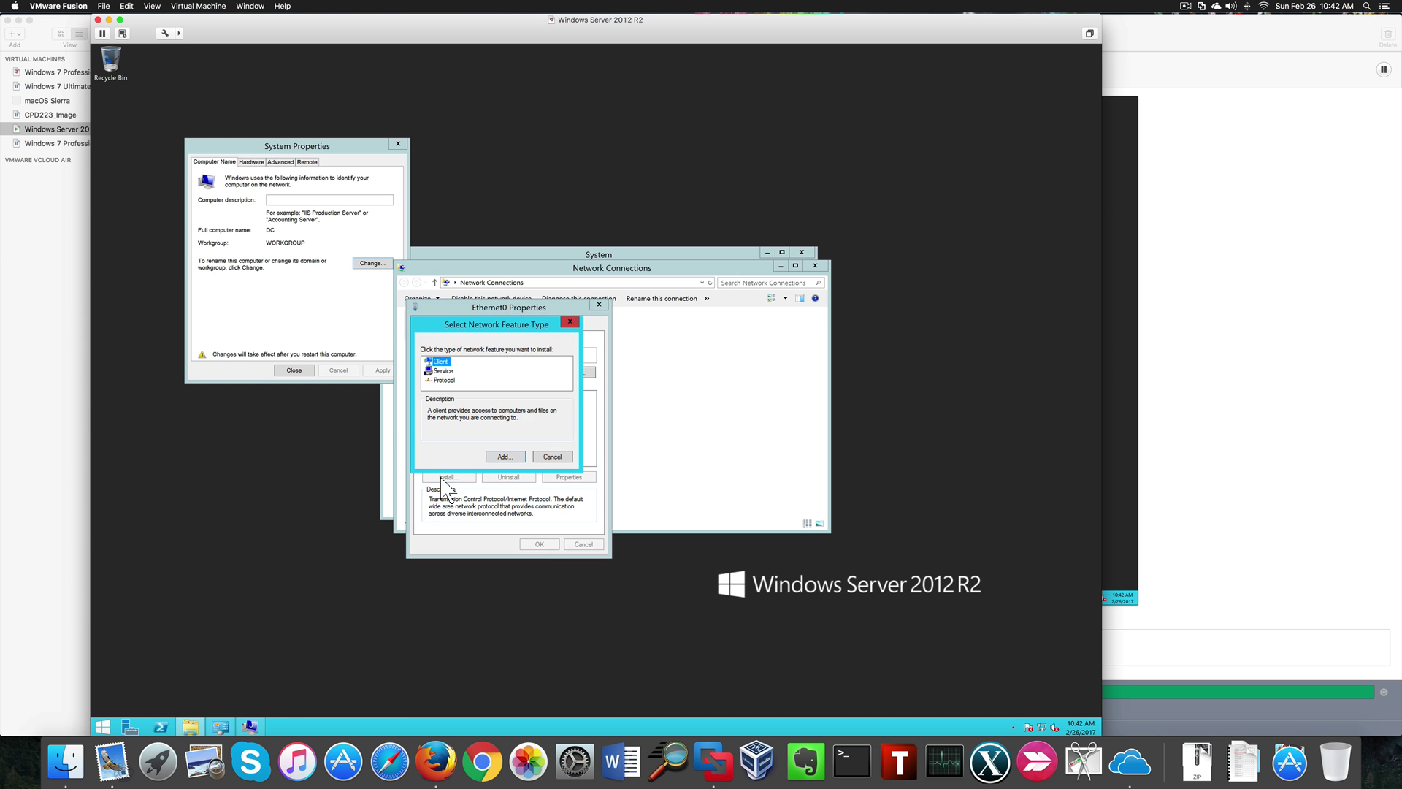
pyautogui.click(549, 455)
pyautogui.click(488, 453)
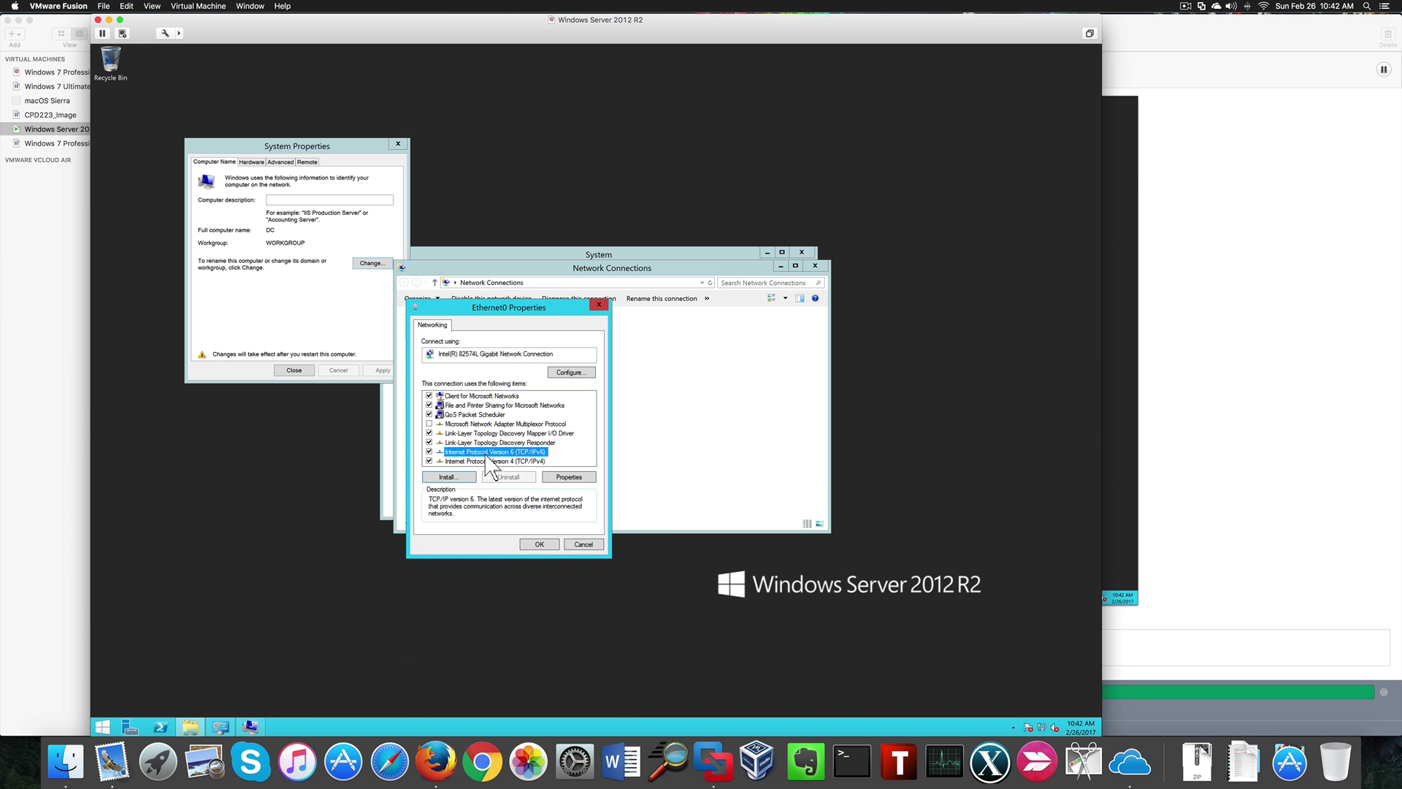
# - Set Ethernet0's IPv4 address to 172.16.10.20, subnet mask 255.255.255.240, default gateway 172.16.10.19 and preferred DNS server 172.16.10.20
pyautogui.click(499, 460)
pyautogui.click(570, 477)
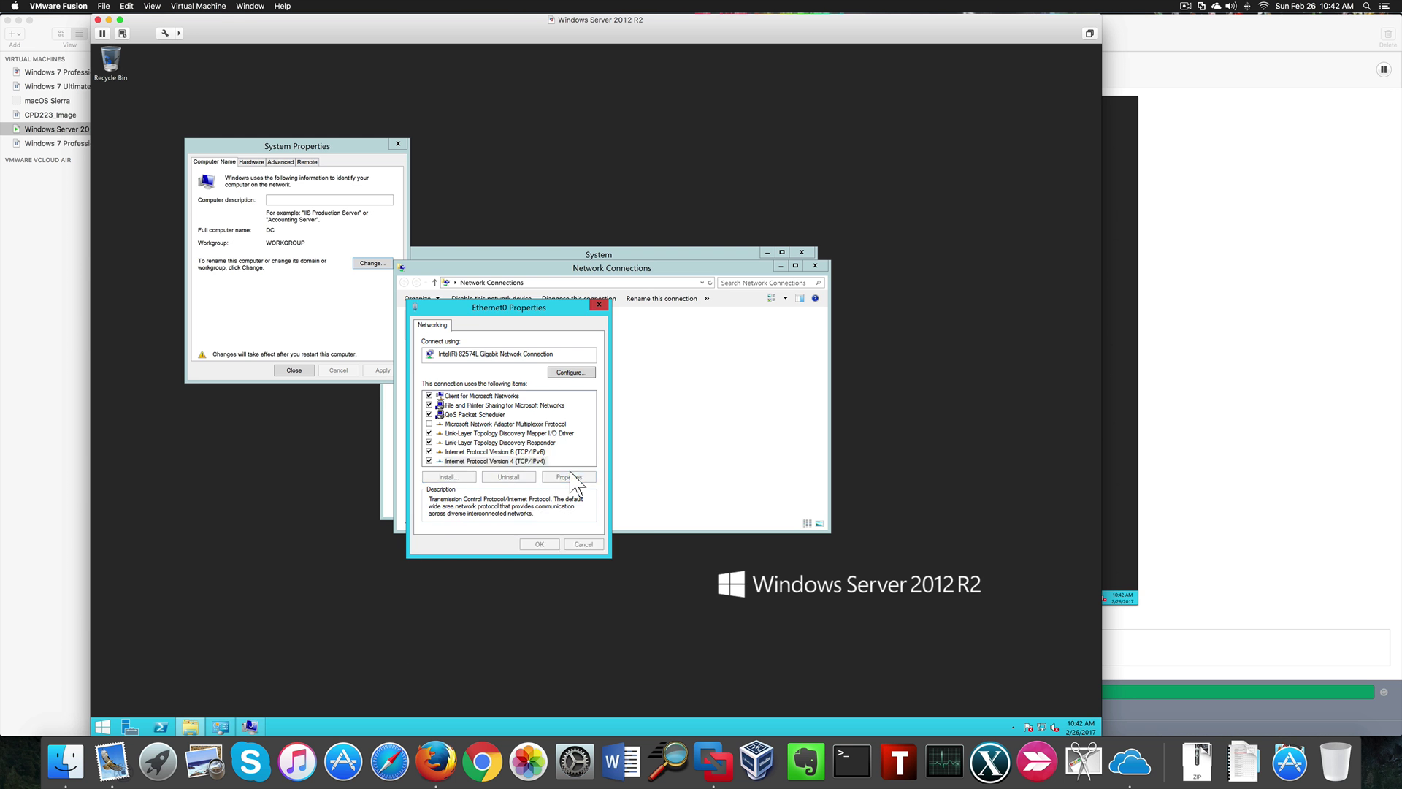
pyautogui.click(480, 430)
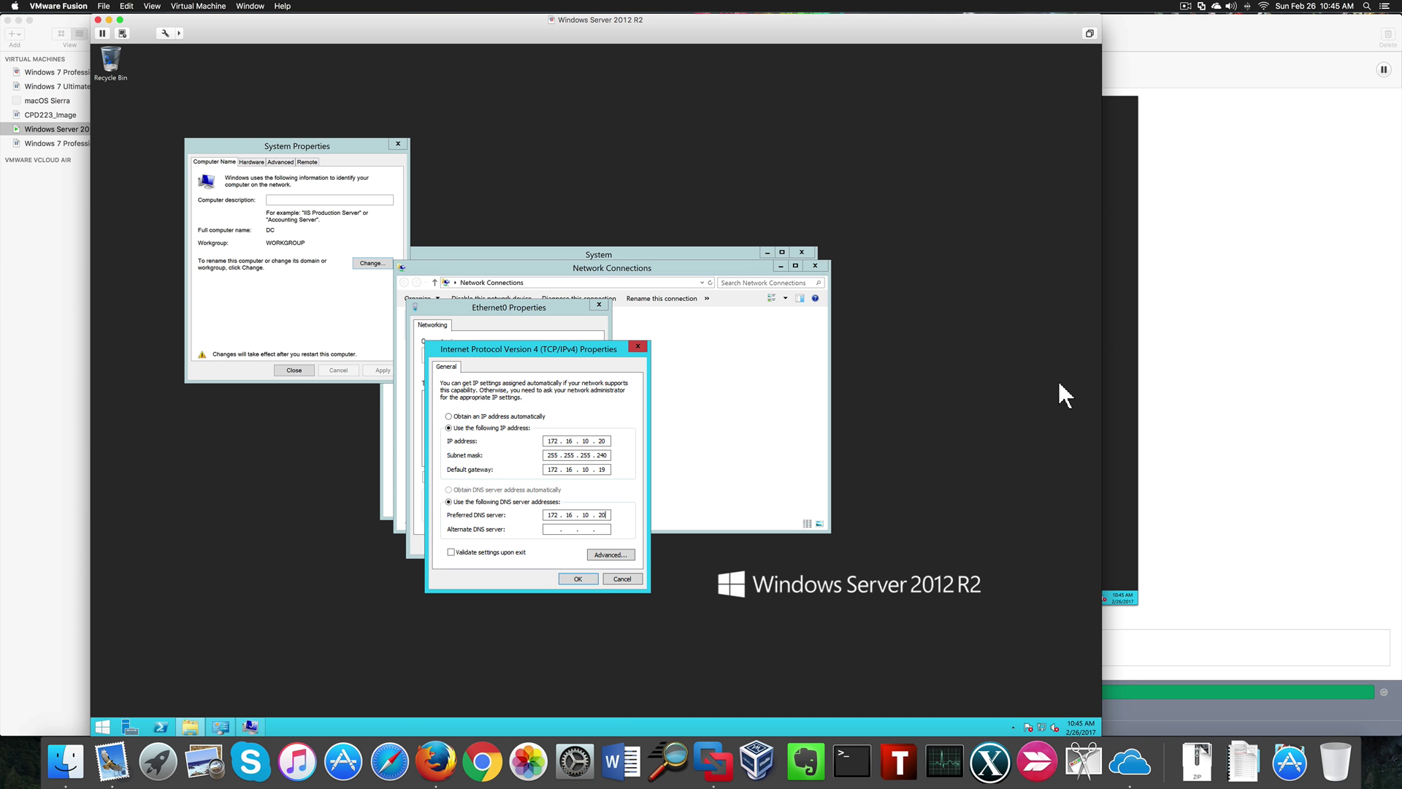
pyautogui.click(582, 580)
pyautogui.click(540, 544)
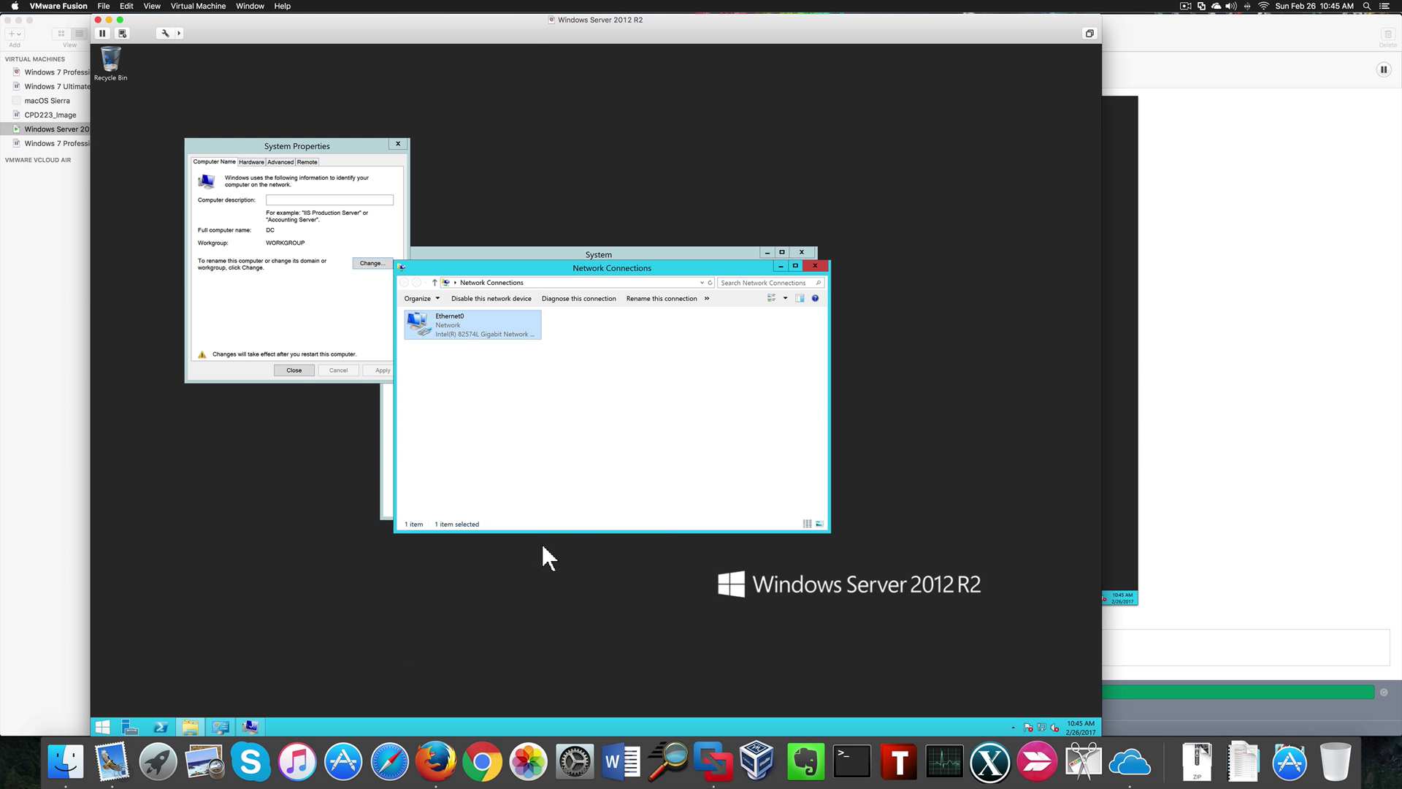
# - Close the network and system windows and restart the server immediately to apply the new computer name
pyautogui.click(815, 265)
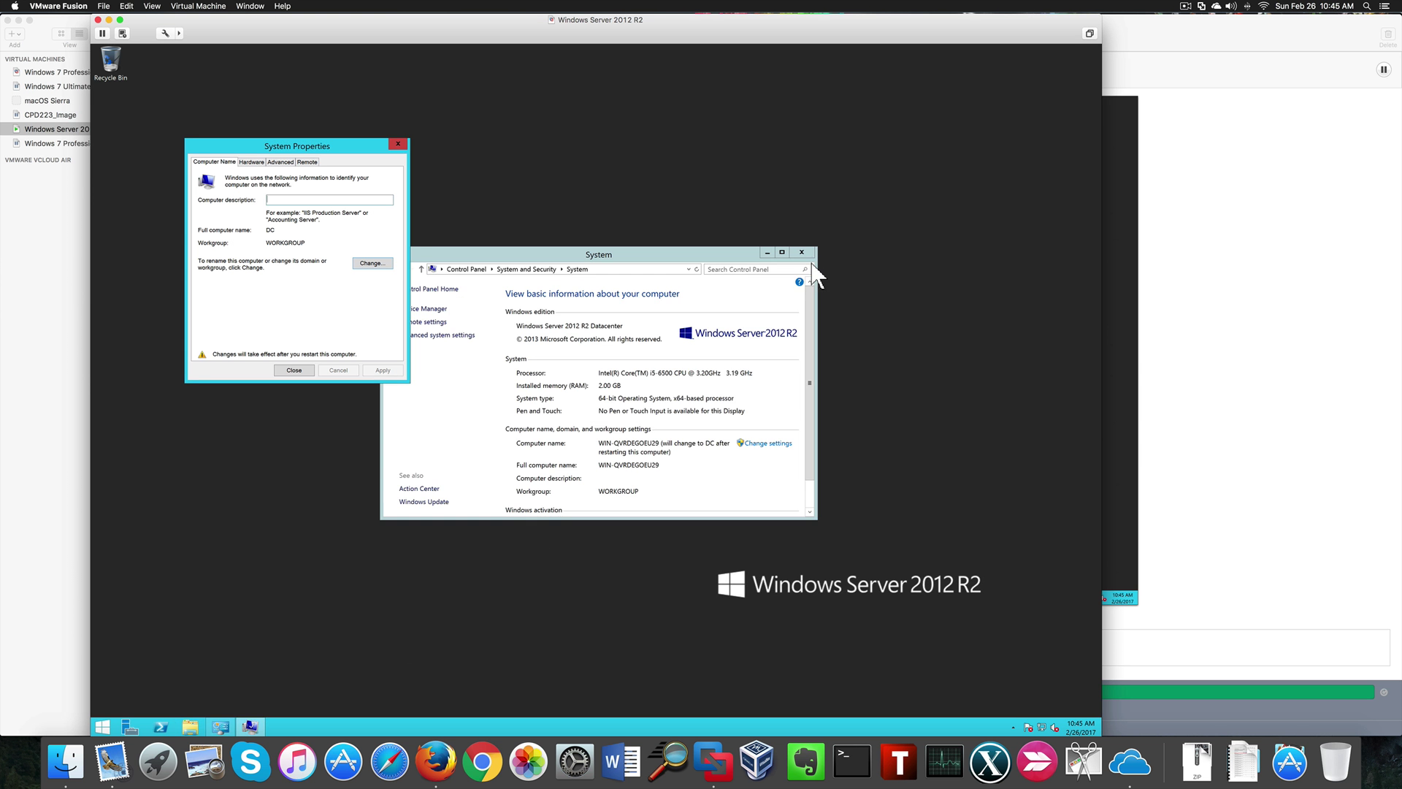
pyautogui.click(804, 252)
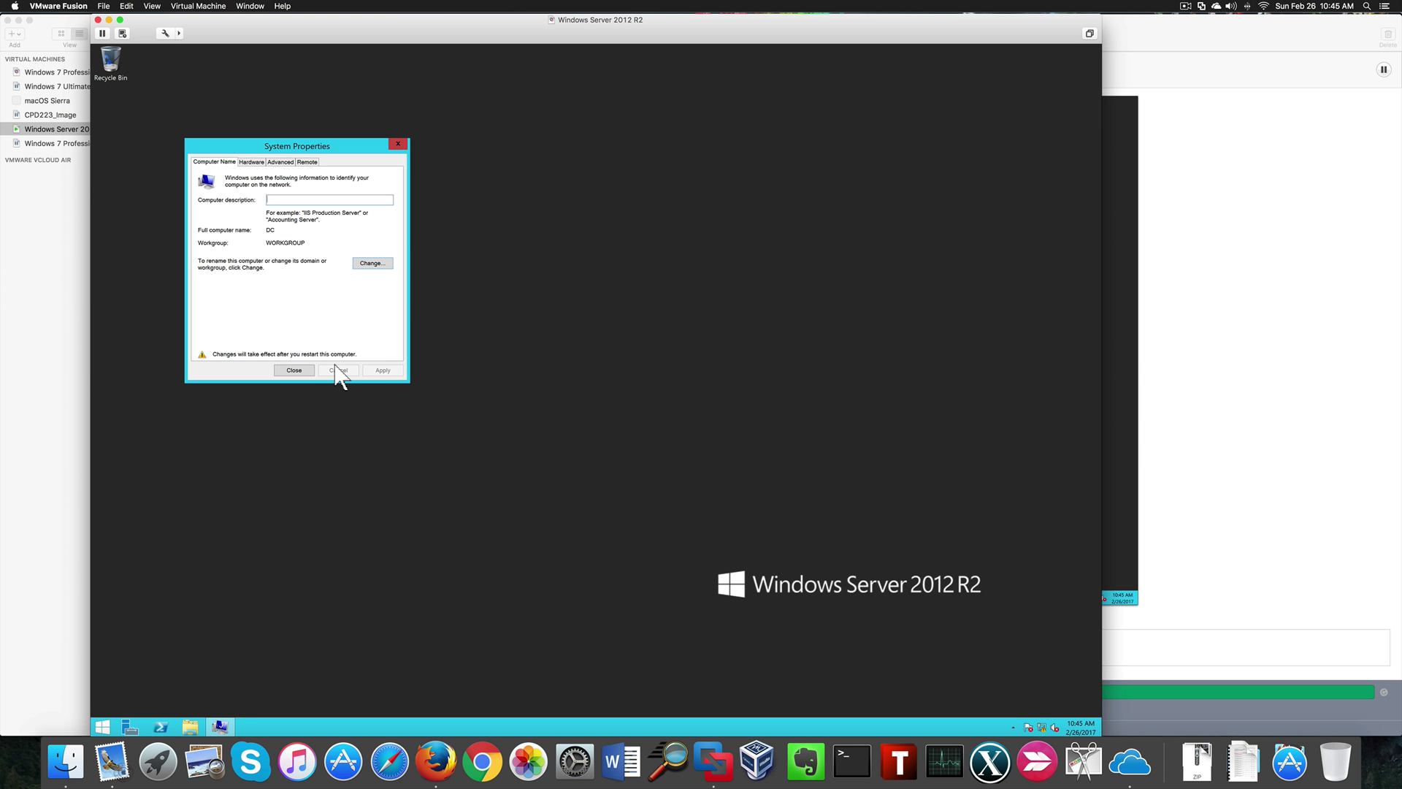
pyautogui.click(285, 371)
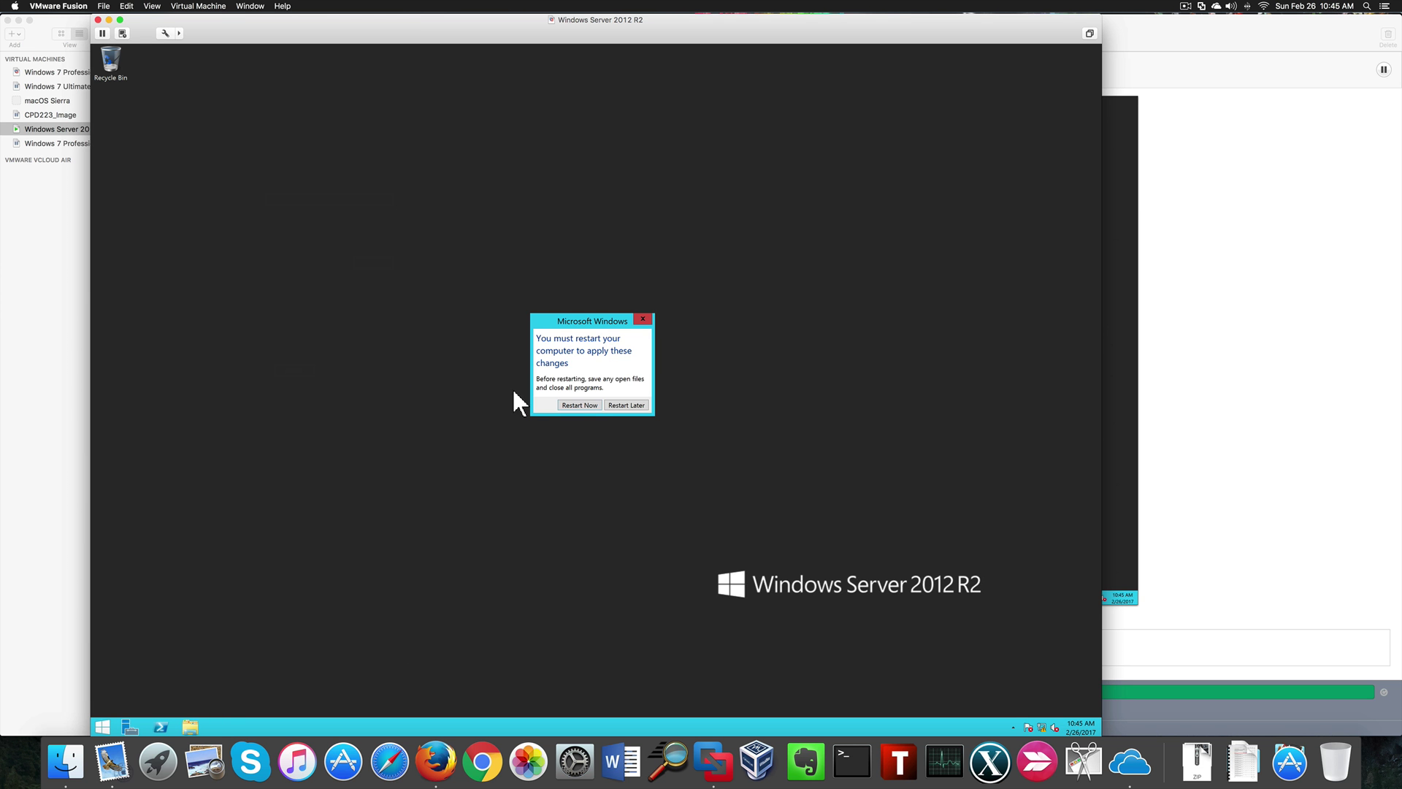
pyautogui.click(585, 406)
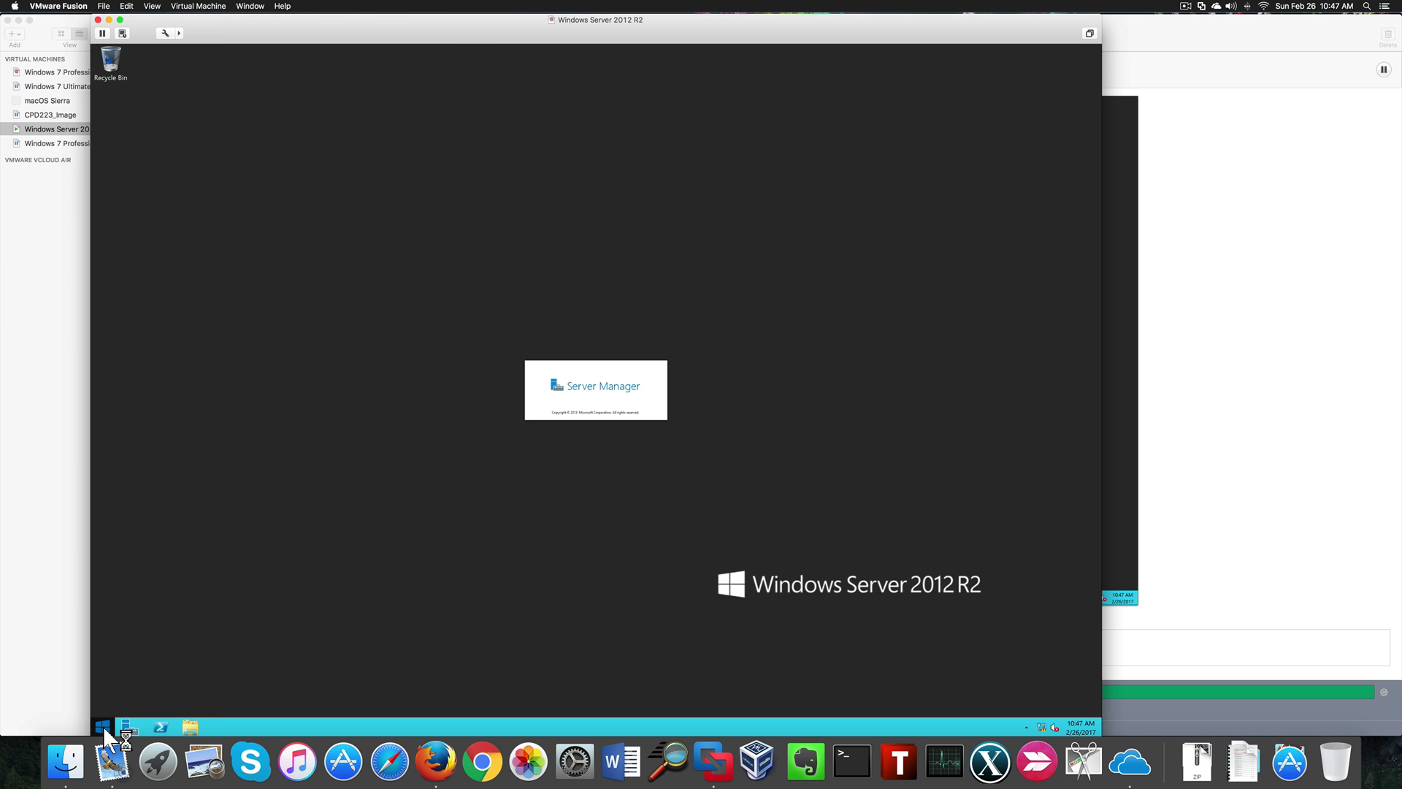
# - Try to start the Add Roles and Features wizard from the Server Manager dashboard
pyautogui.rightClick(102, 726)
pyautogui.click(457, 646)
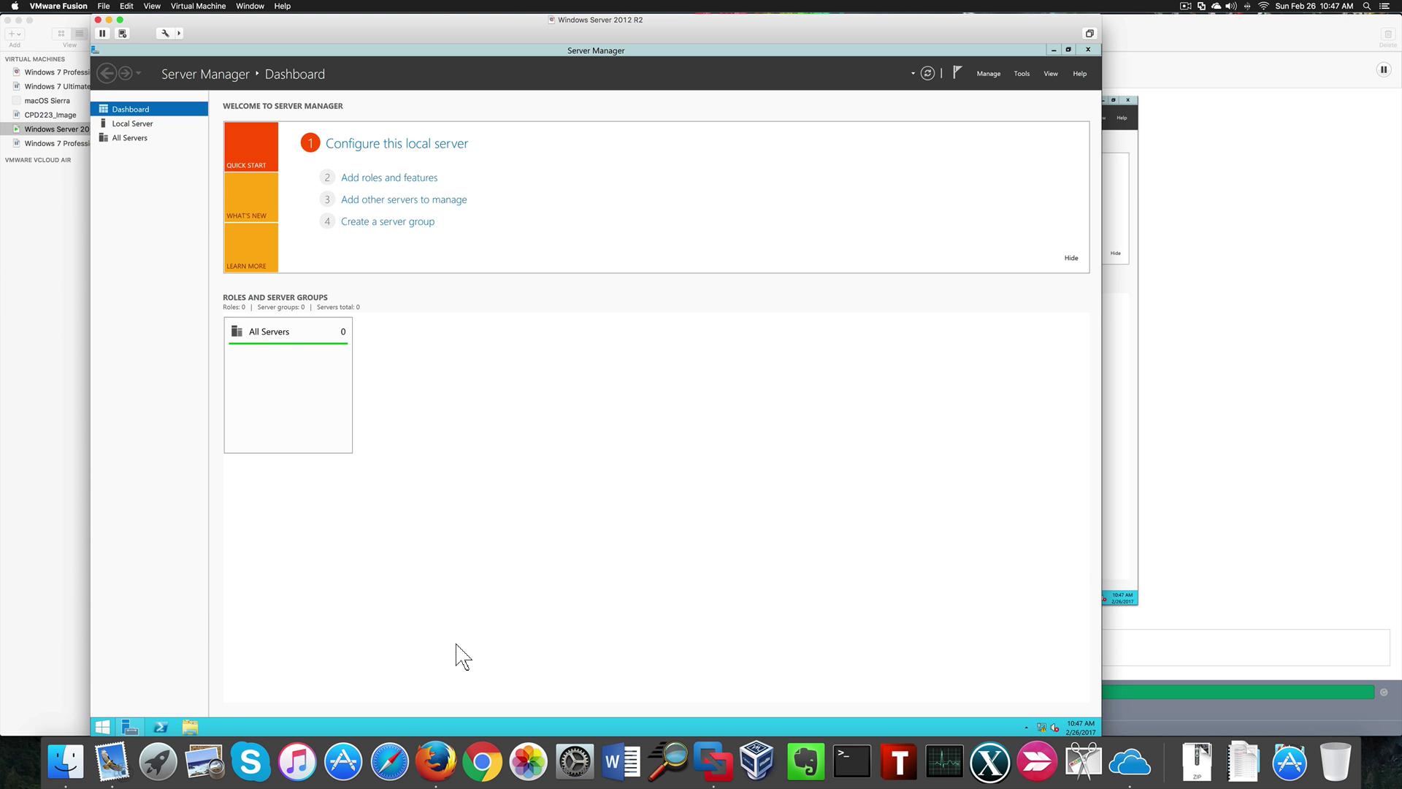
pyautogui.click(422, 178)
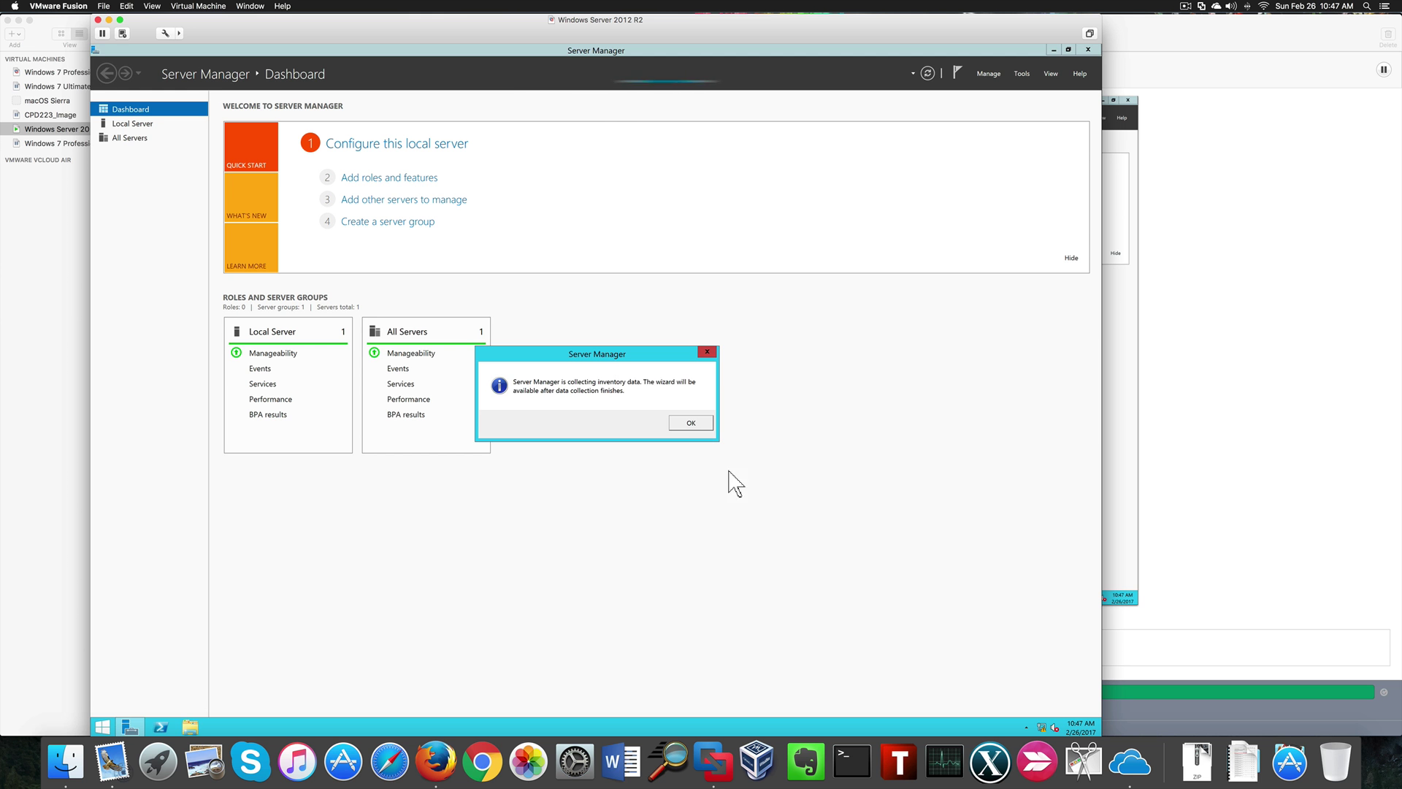
pyautogui.click(691, 423)
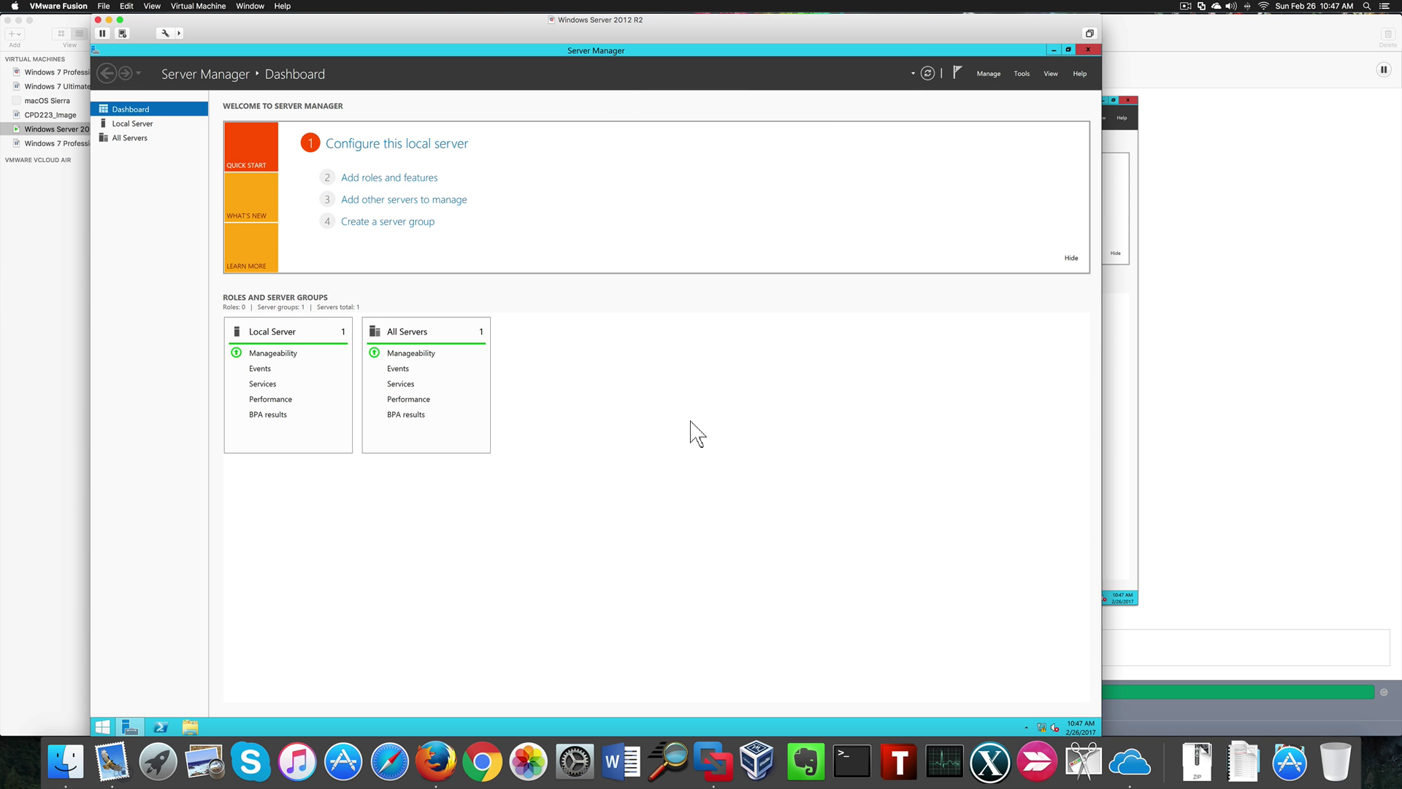
# - Start the Add Roles and Features wizard and proceed to role selection with DC as the destination server
pyautogui.click(405, 179)
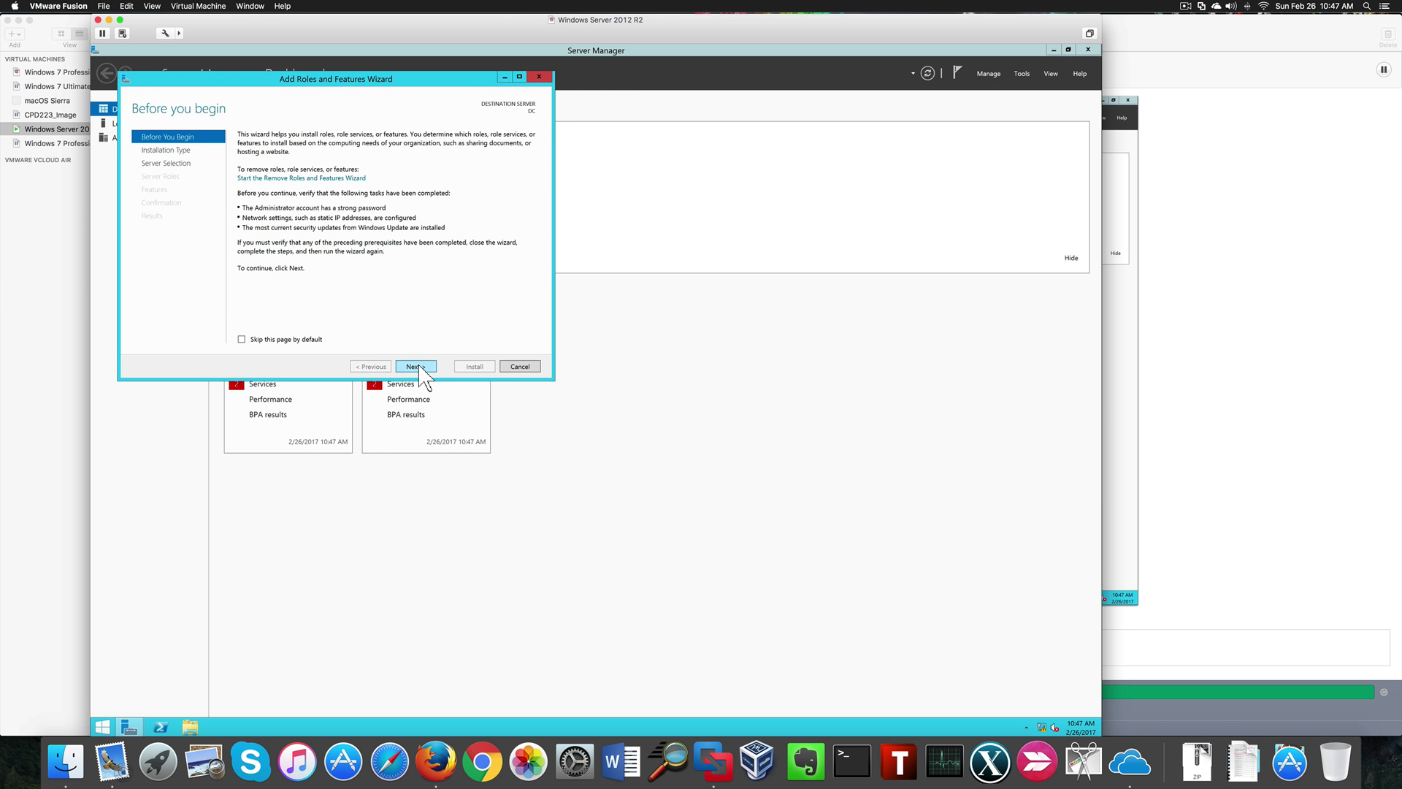
pyautogui.click(421, 367)
pyautogui.click(416, 366)
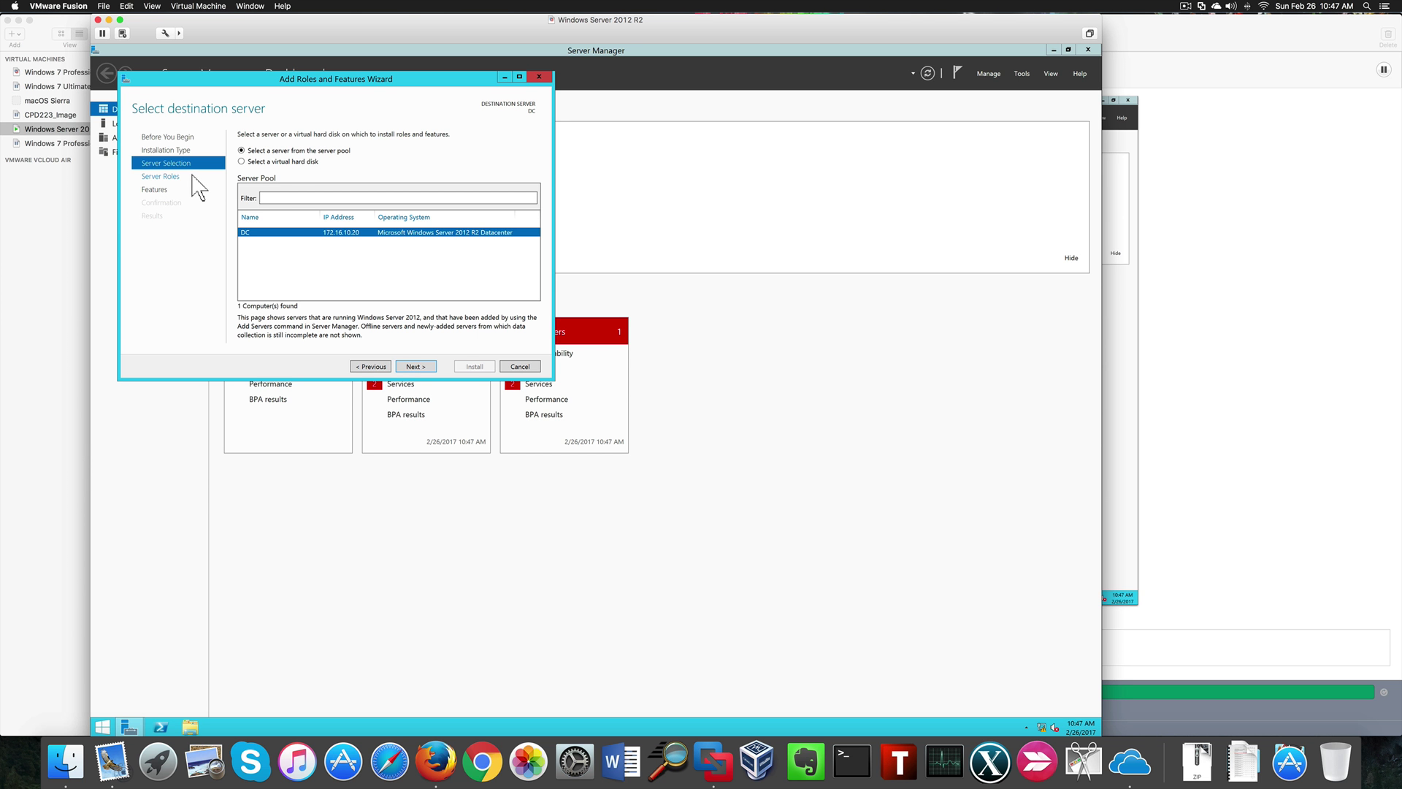
pyautogui.click(426, 375)
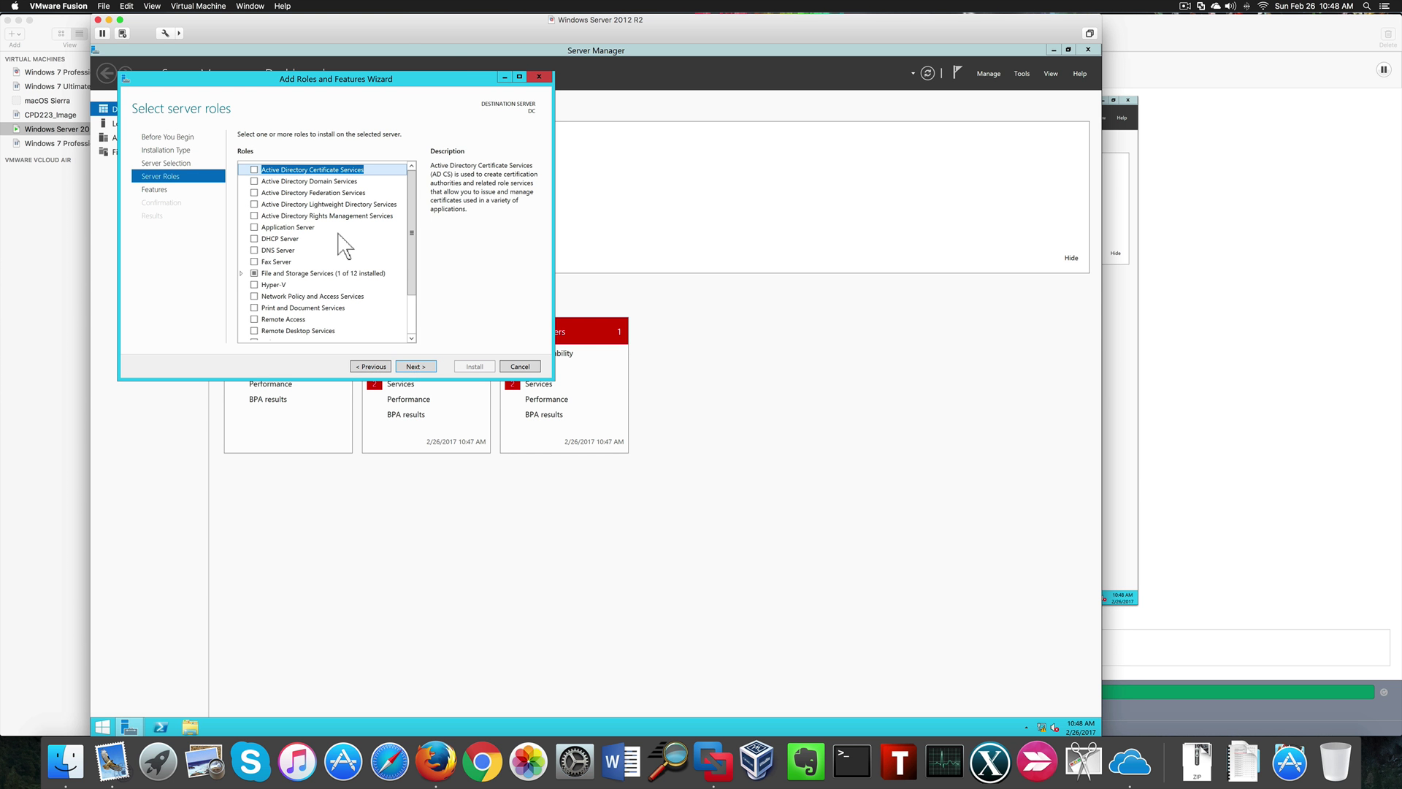
# - Install the Active Directory Domain Services role with its required features and management tools
pyautogui.click(253, 182)
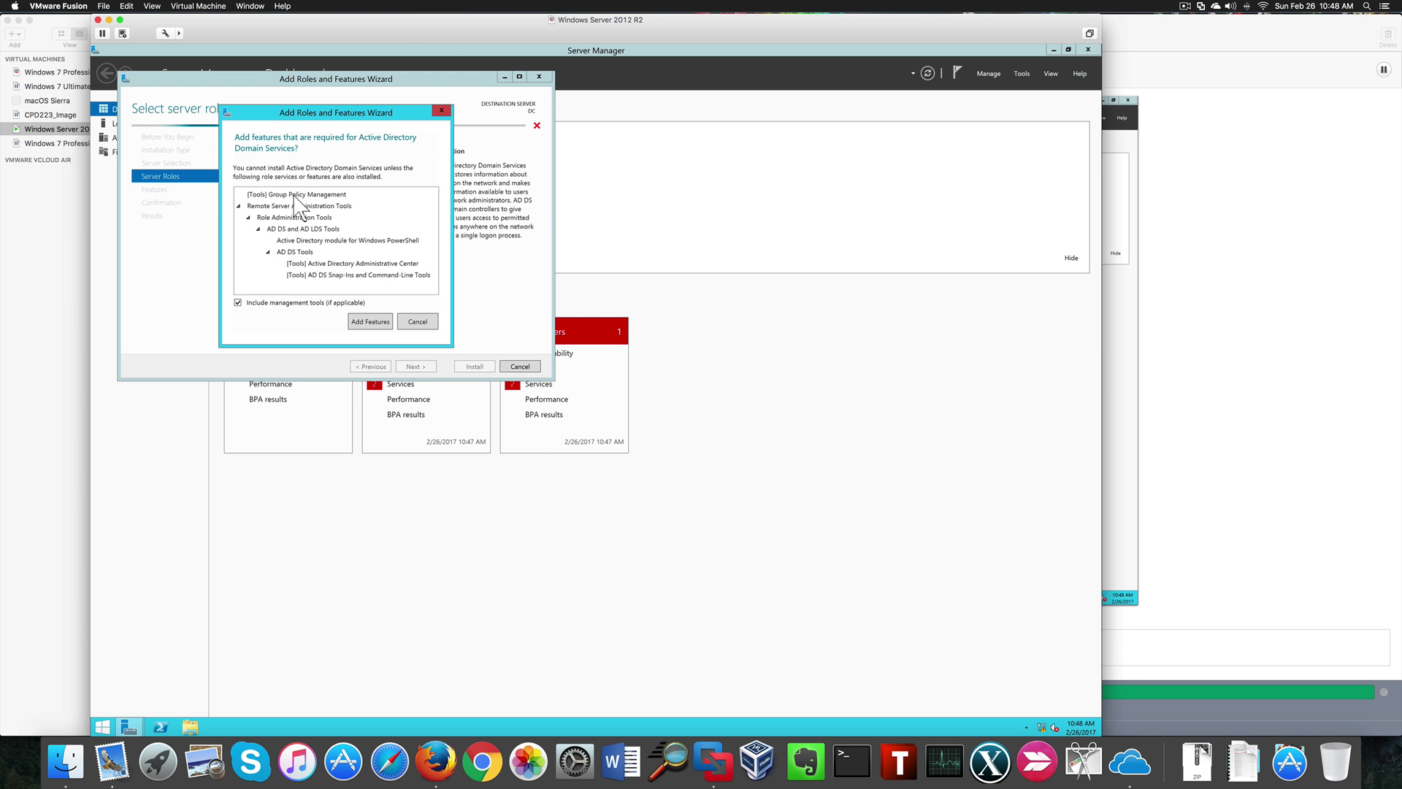
pyautogui.click(382, 325)
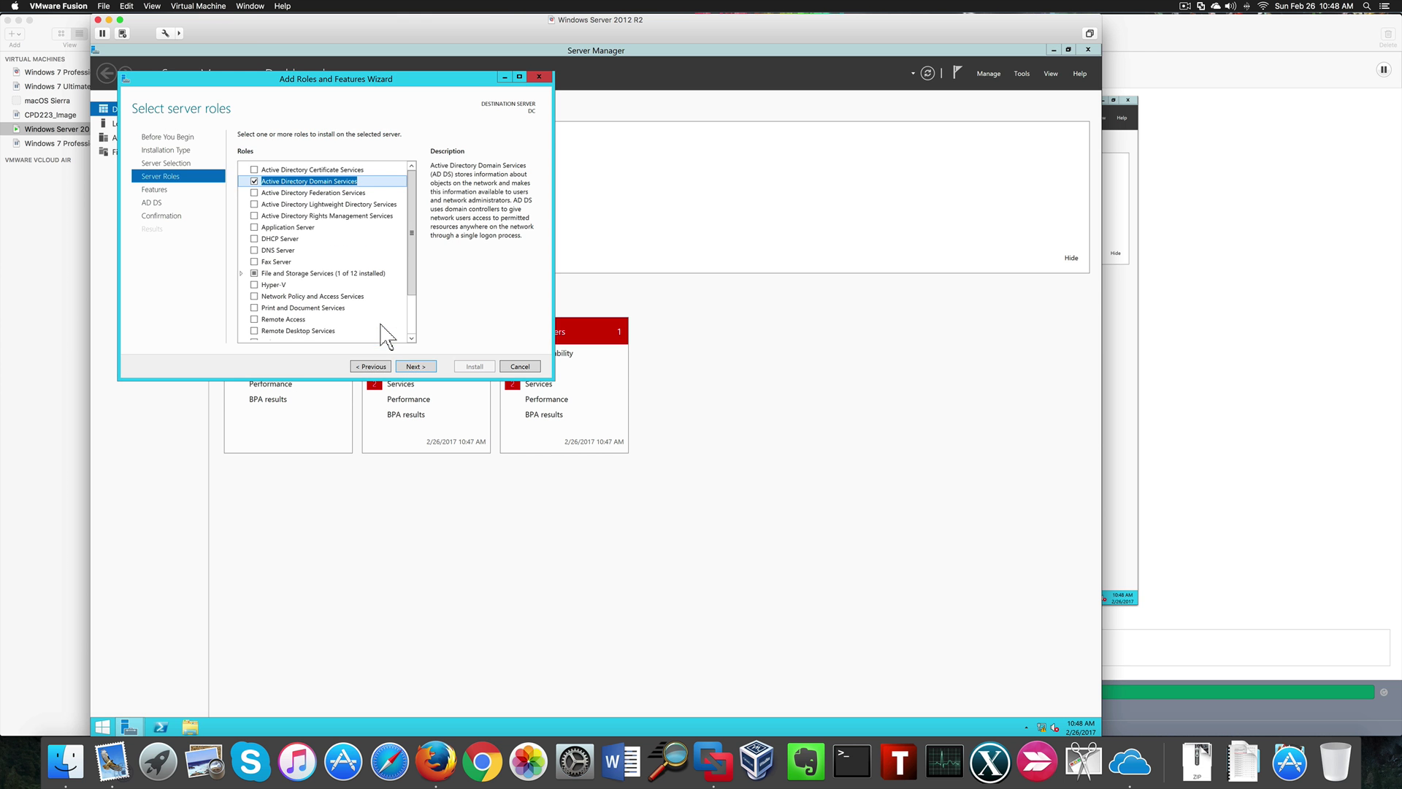
pyautogui.click(433, 366)
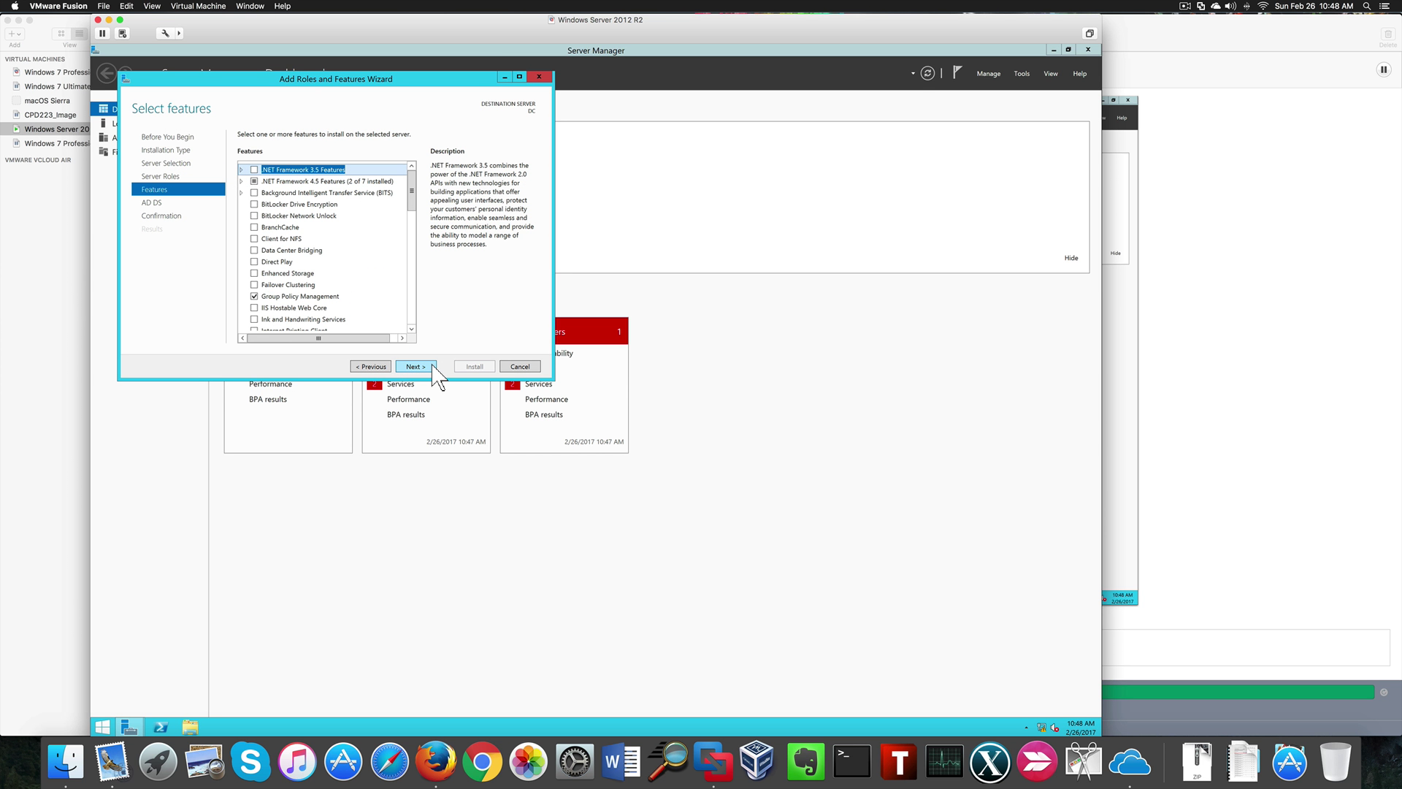
pyautogui.click(434, 366)
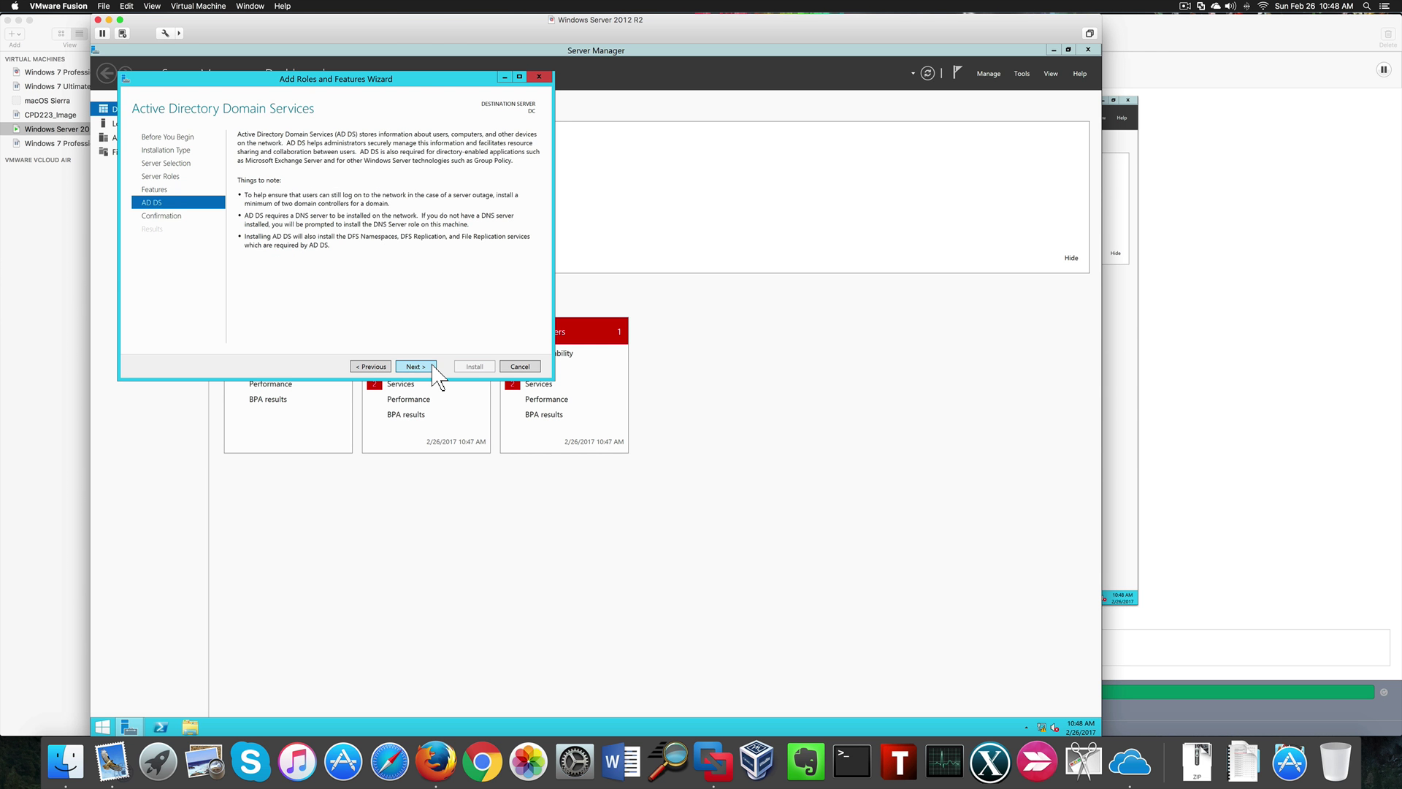
pyautogui.click(433, 367)
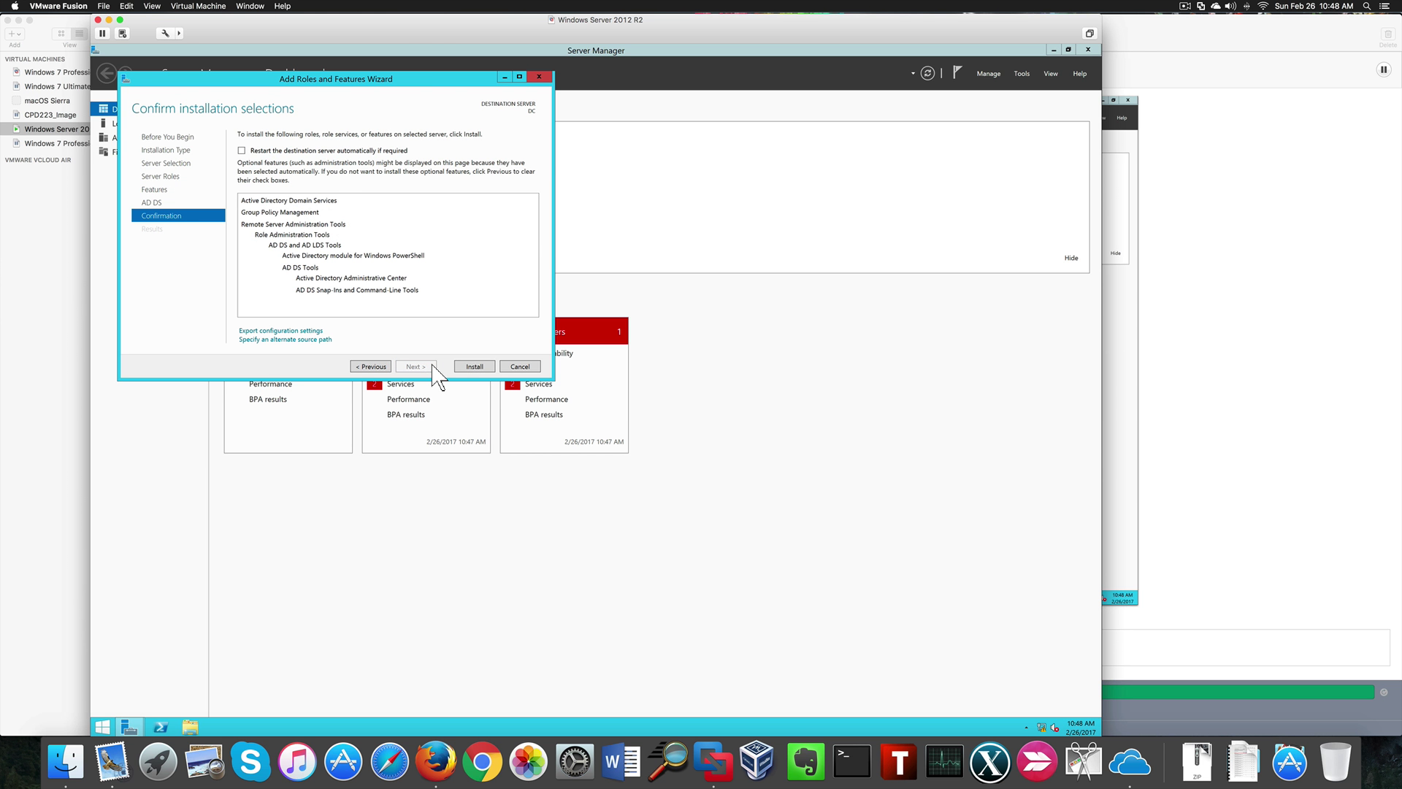
pyautogui.click(475, 367)
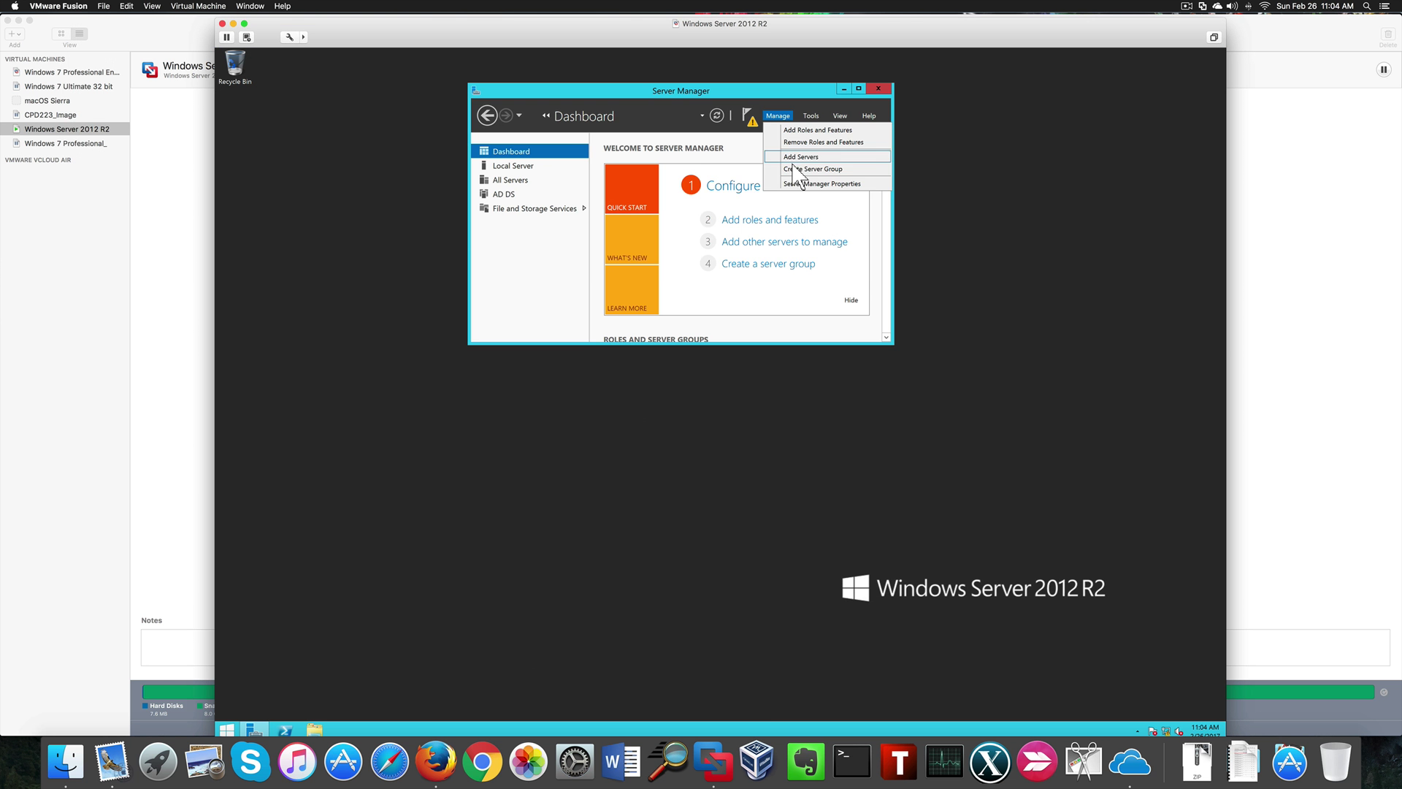
# - Start promoting the server to a domain controller and add a new forest with the root domain name hacking.testlab
pyautogui.click(750, 118)
pyautogui.click(751, 122)
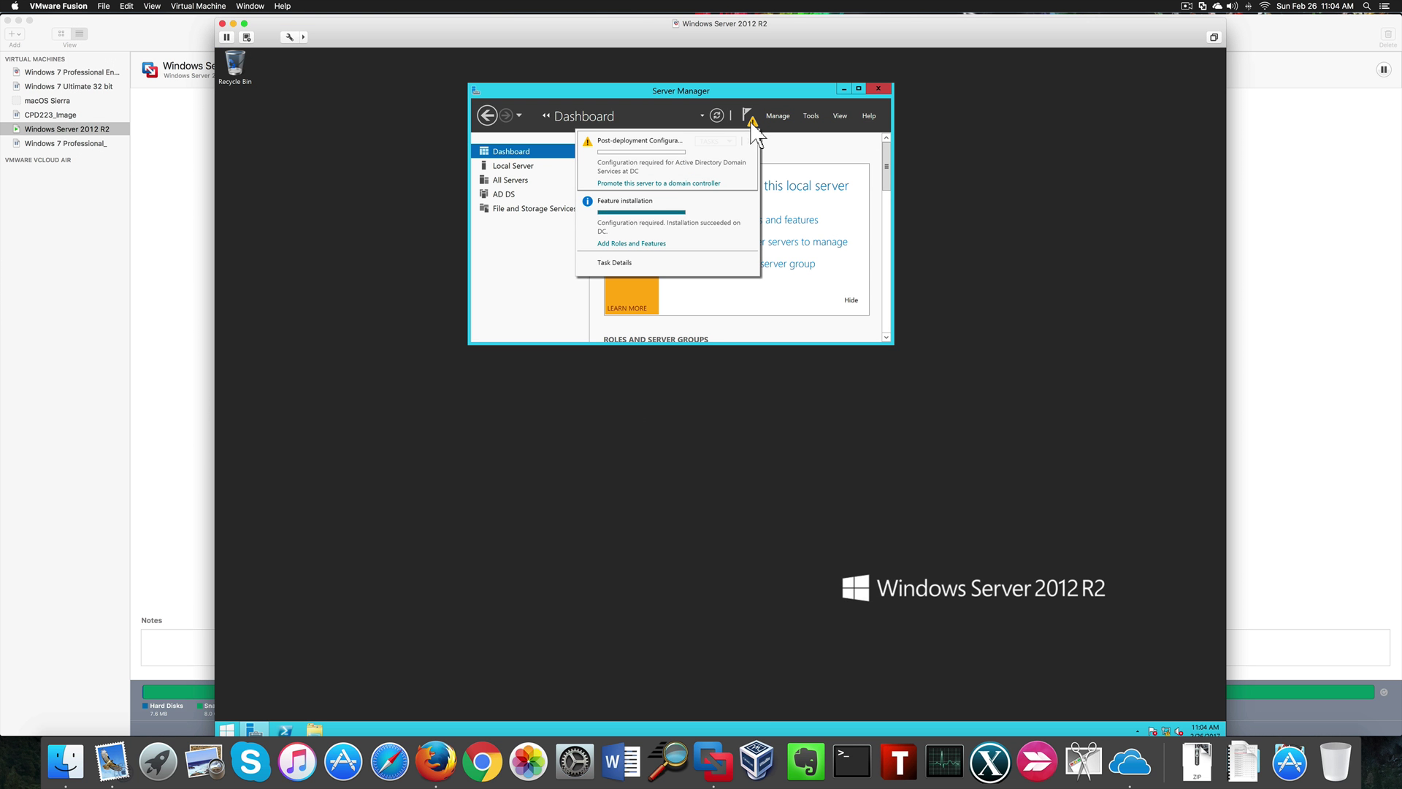
pyautogui.click(672, 186)
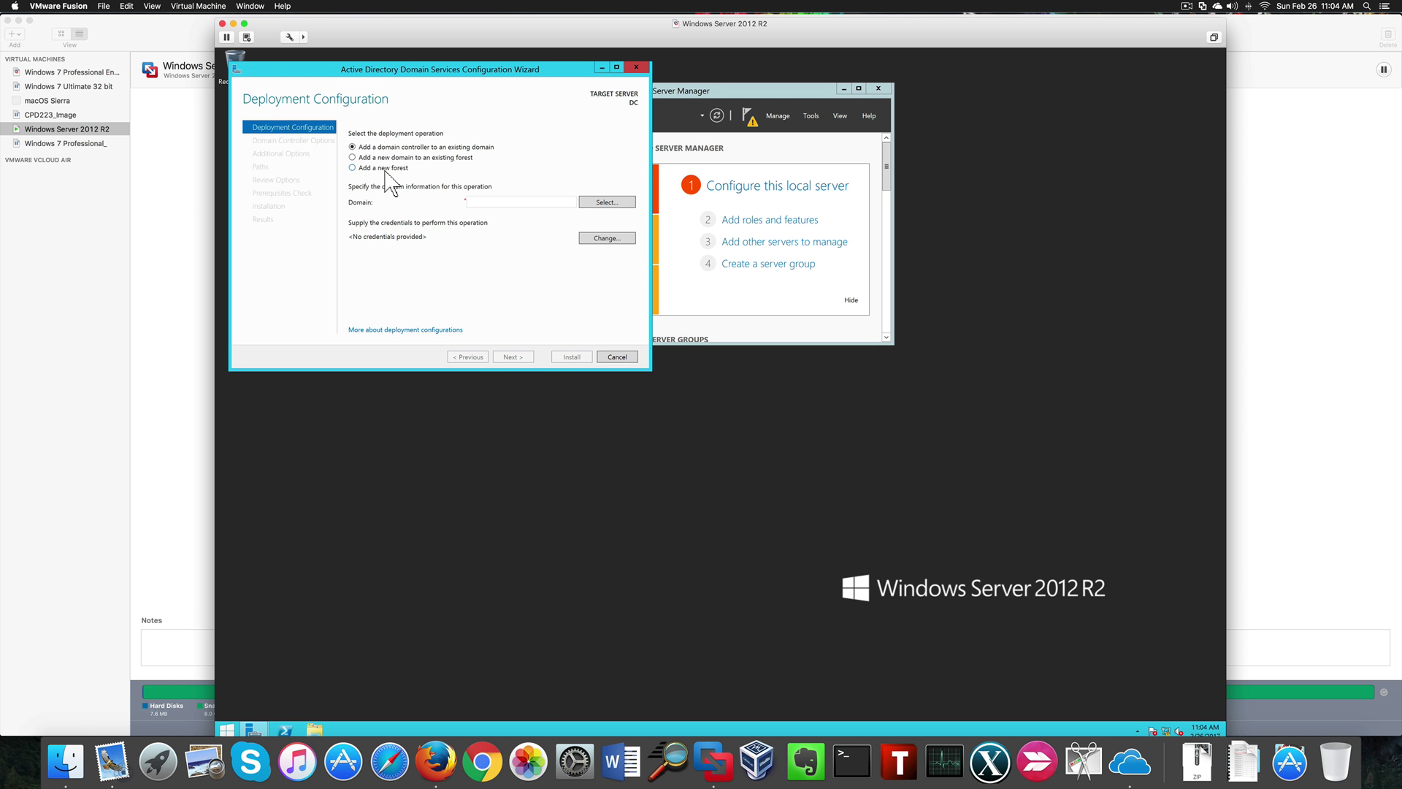
pyautogui.click(388, 170)
pyautogui.click(484, 202)
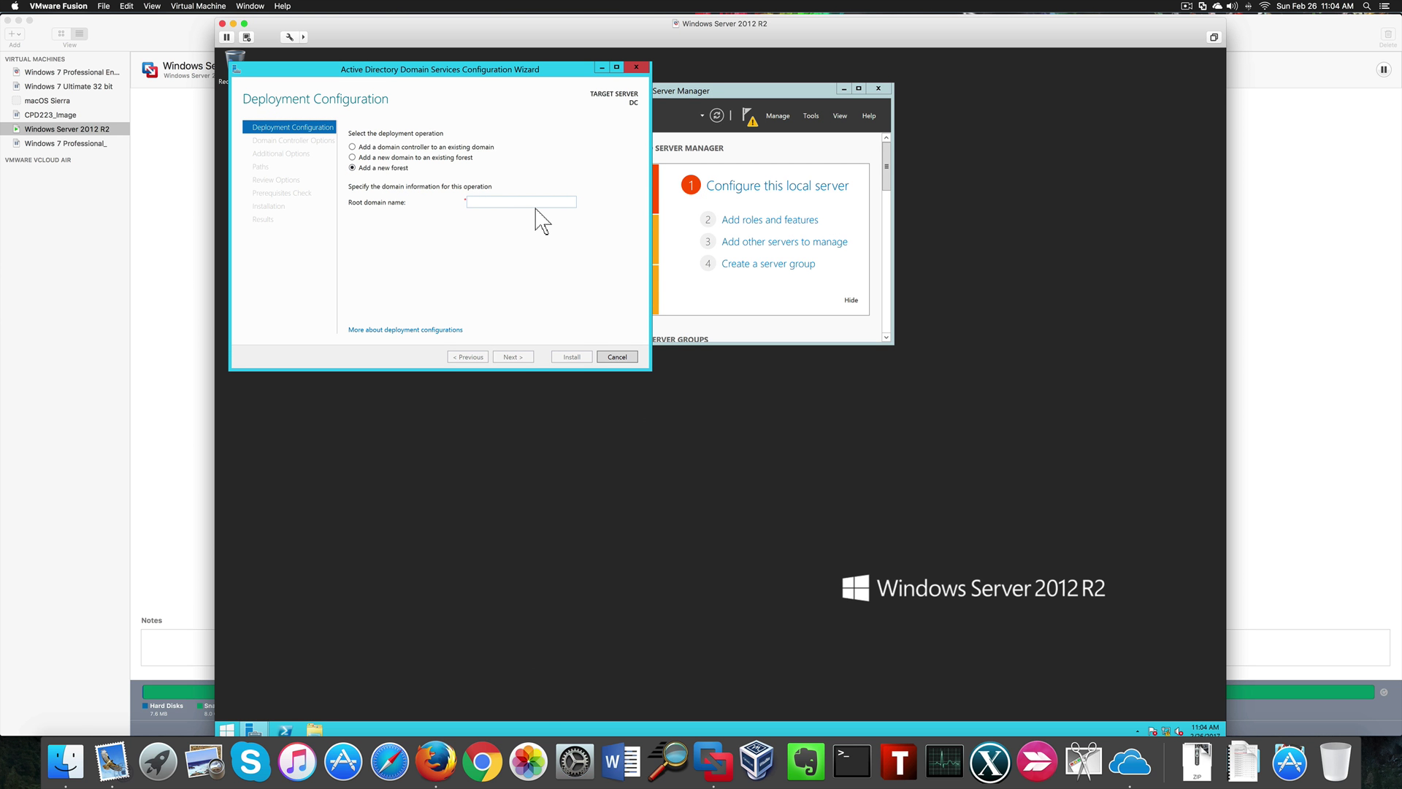
pyautogui.write('hac')
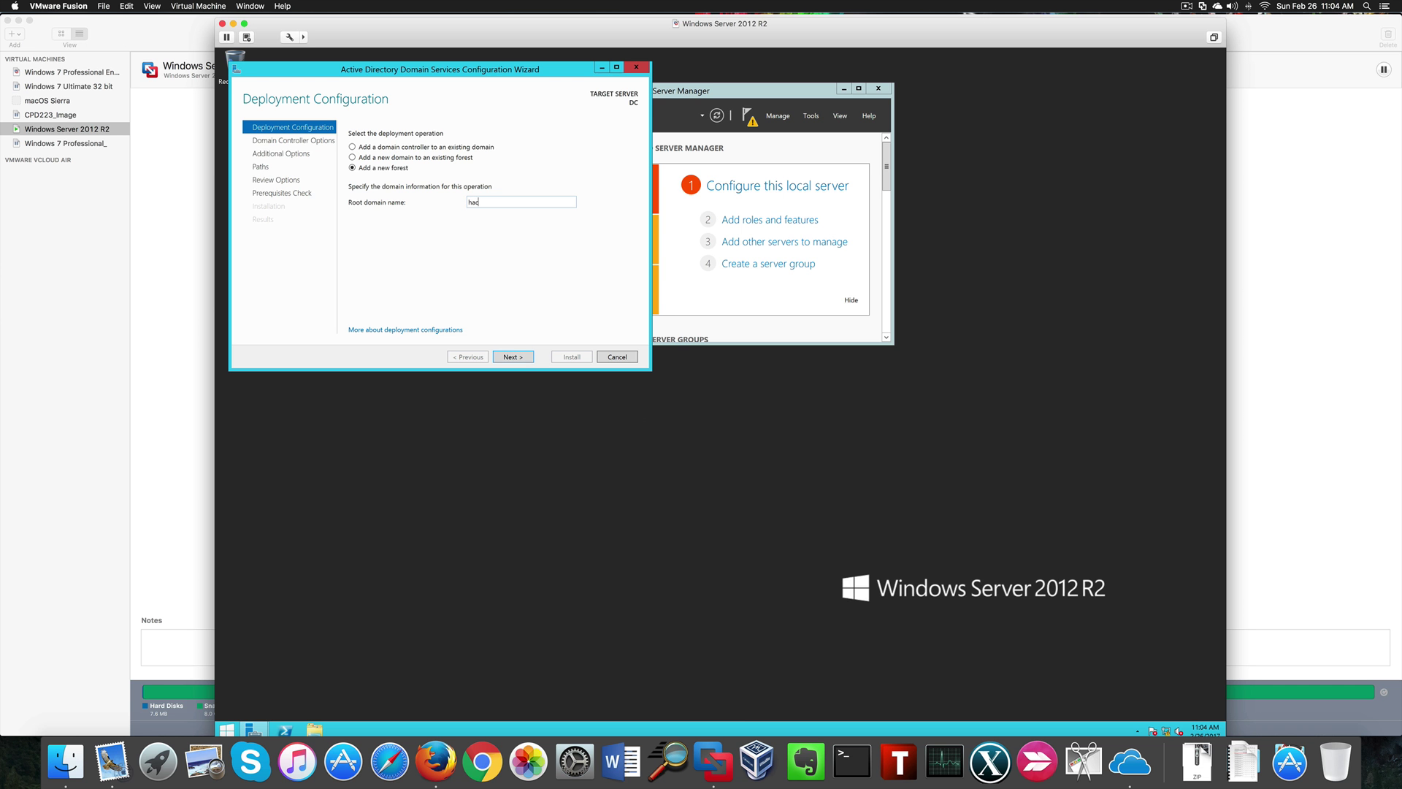
pyautogui.write('king.testlab')
pyautogui.click(532, 359)
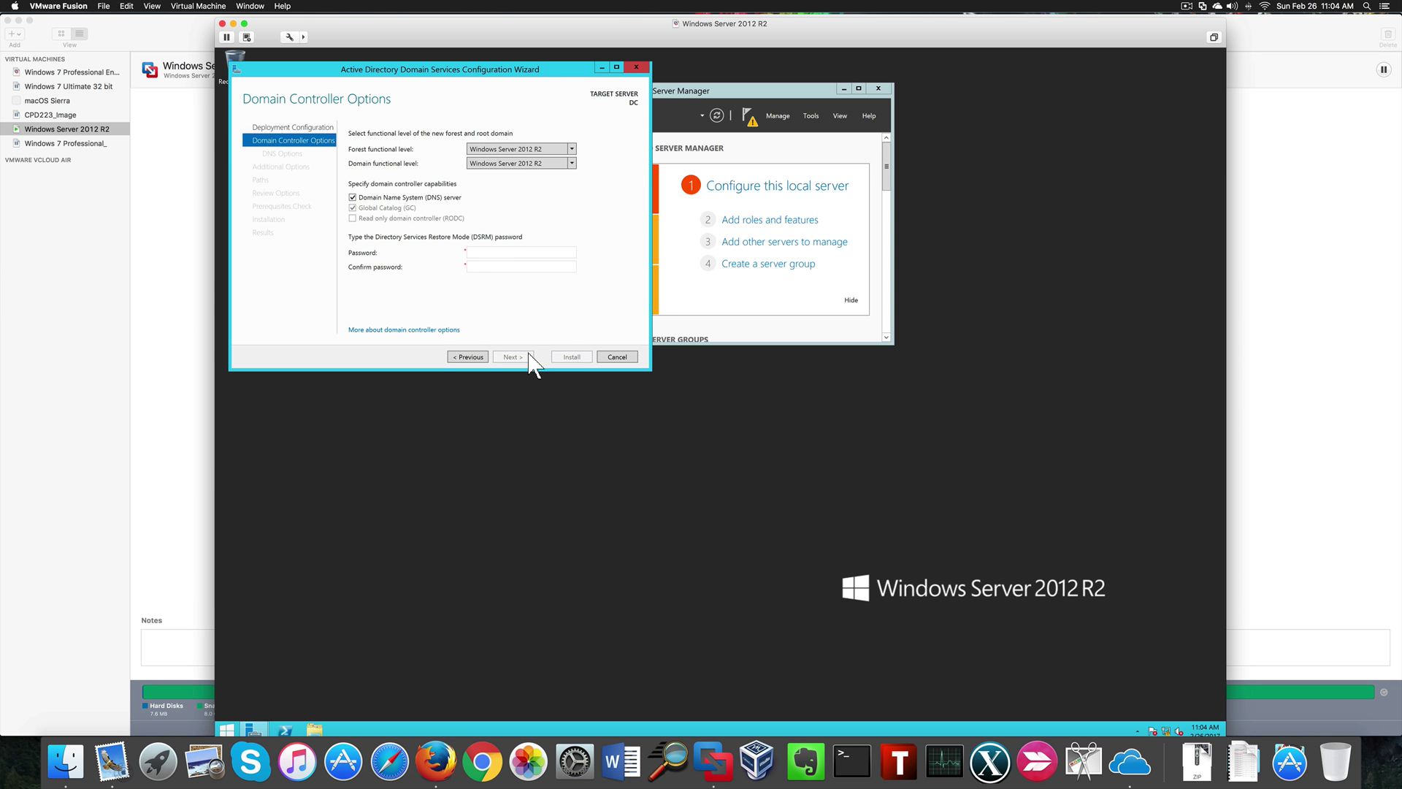
# - Enter and confirm the Directory Services Restore Mode password, keeping the Windows Server 2012 R2 functional levels and the DNS server option
pyautogui.rightClick(523, 255)
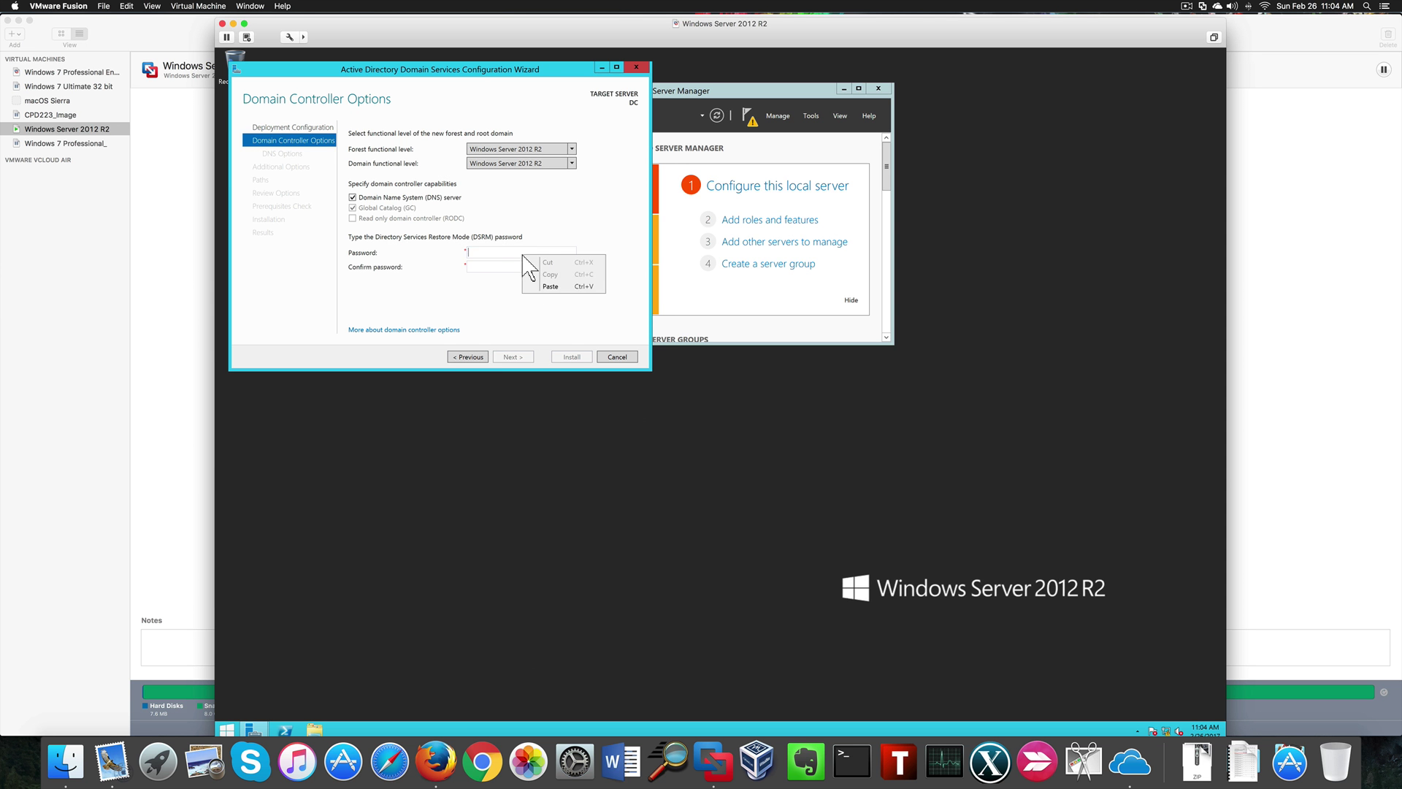
pyautogui.click(550, 286)
pyautogui.click(530, 267)
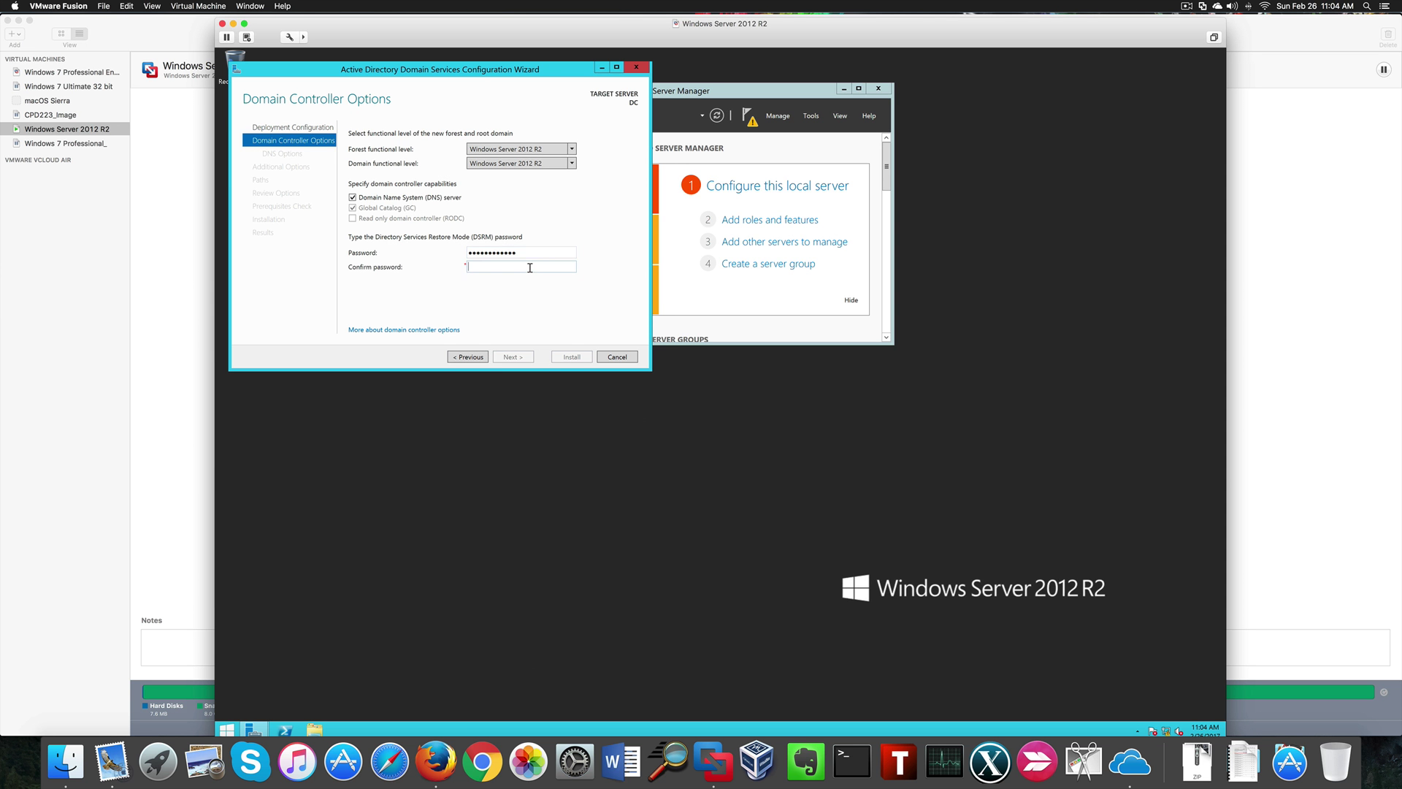
pyautogui.rightClick(530, 267)
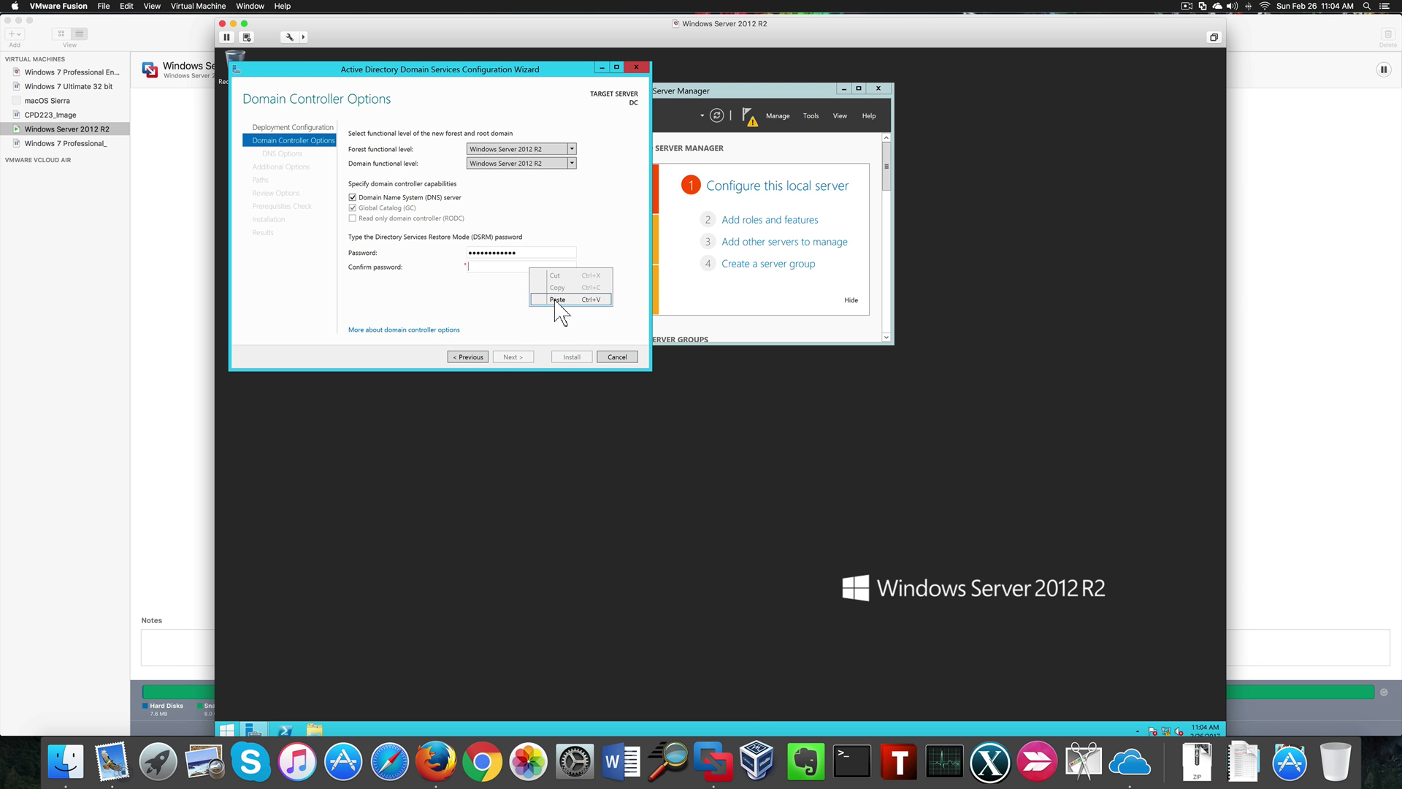
pyautogui.click(556, 300)
pyautogui.click(529, 357)
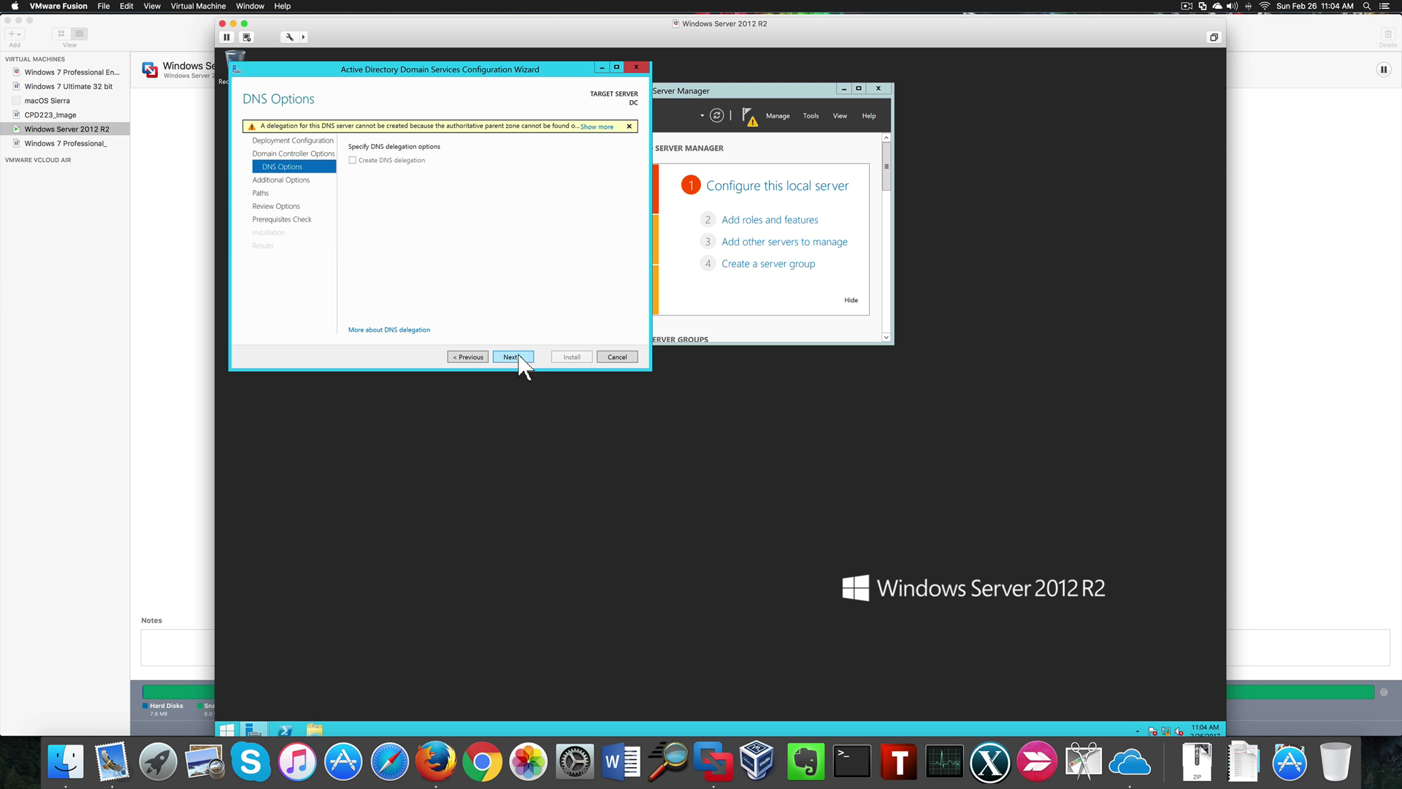
# - Accept the default DNS, NetBIOS name and path settings and install the domain controller configuration
pyautogui.click(512, 357)
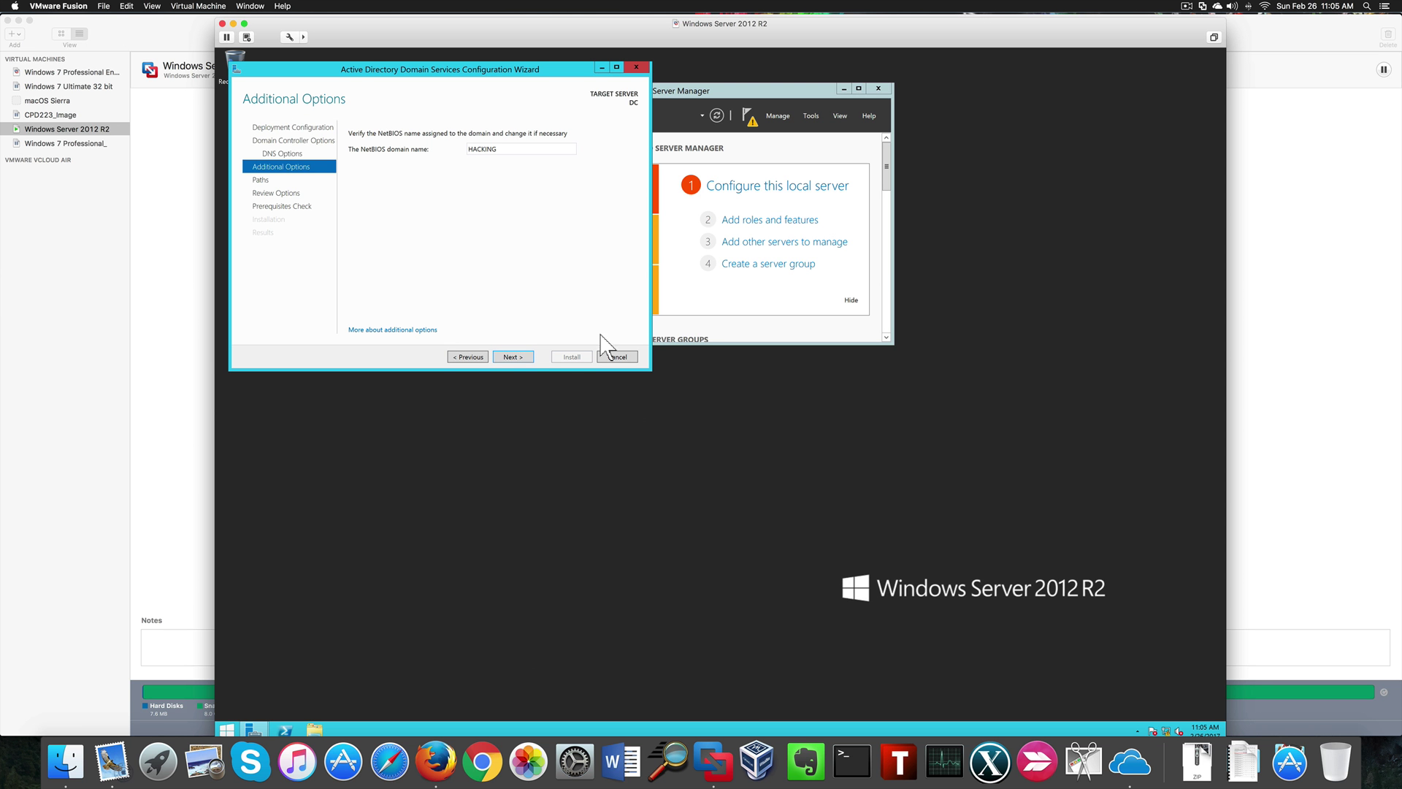
pyautogui.click(519, 358)
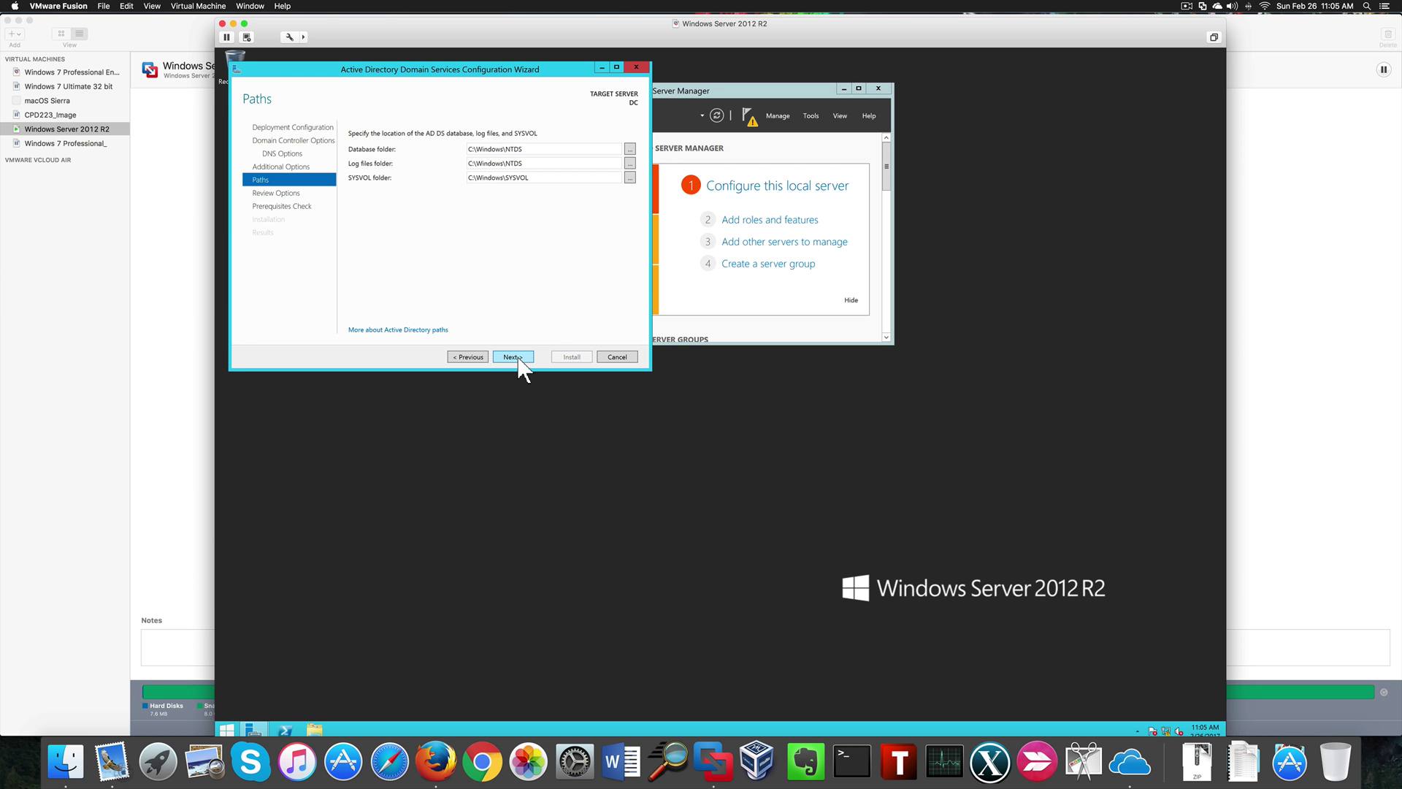
pyautogui.click(513, 357)
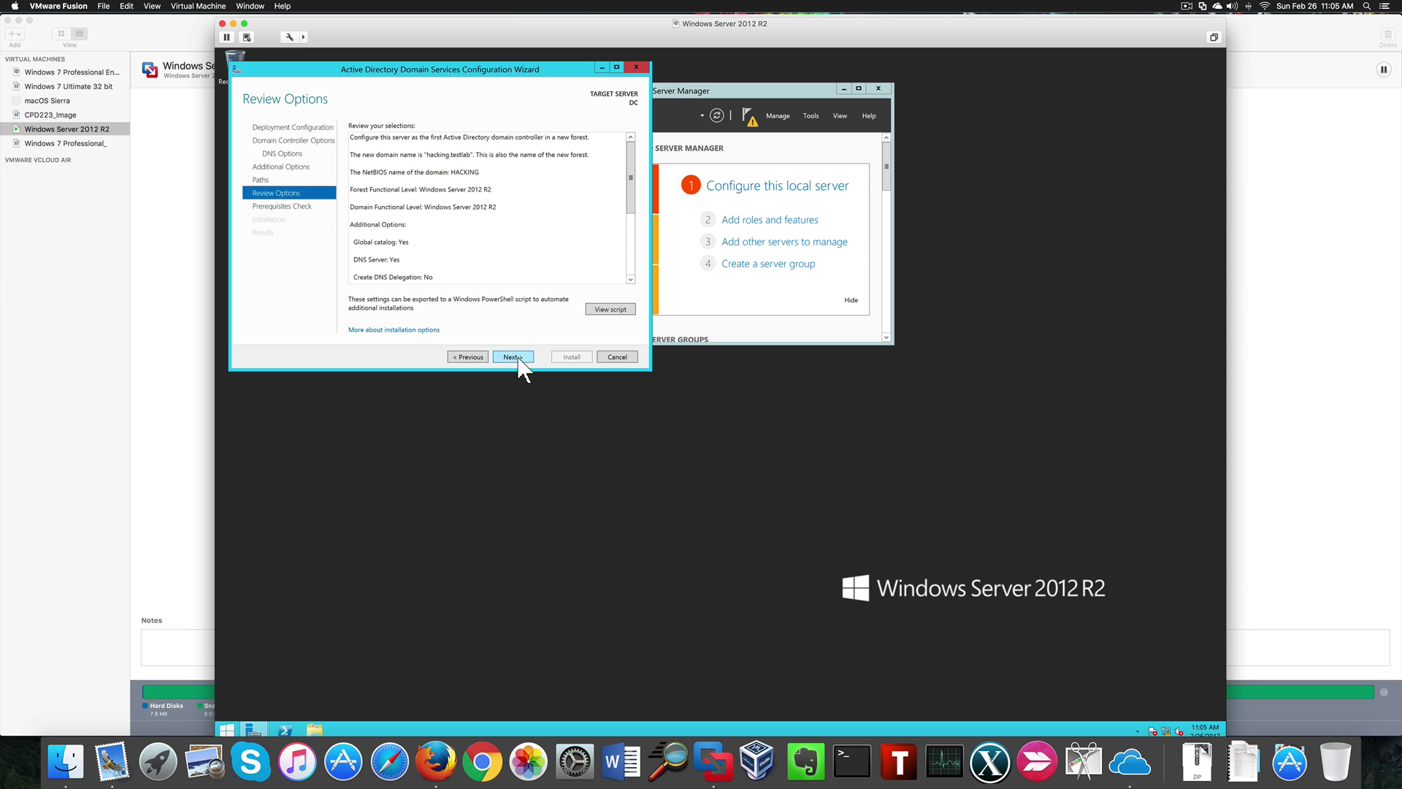
pyautogui.click(514, 357)
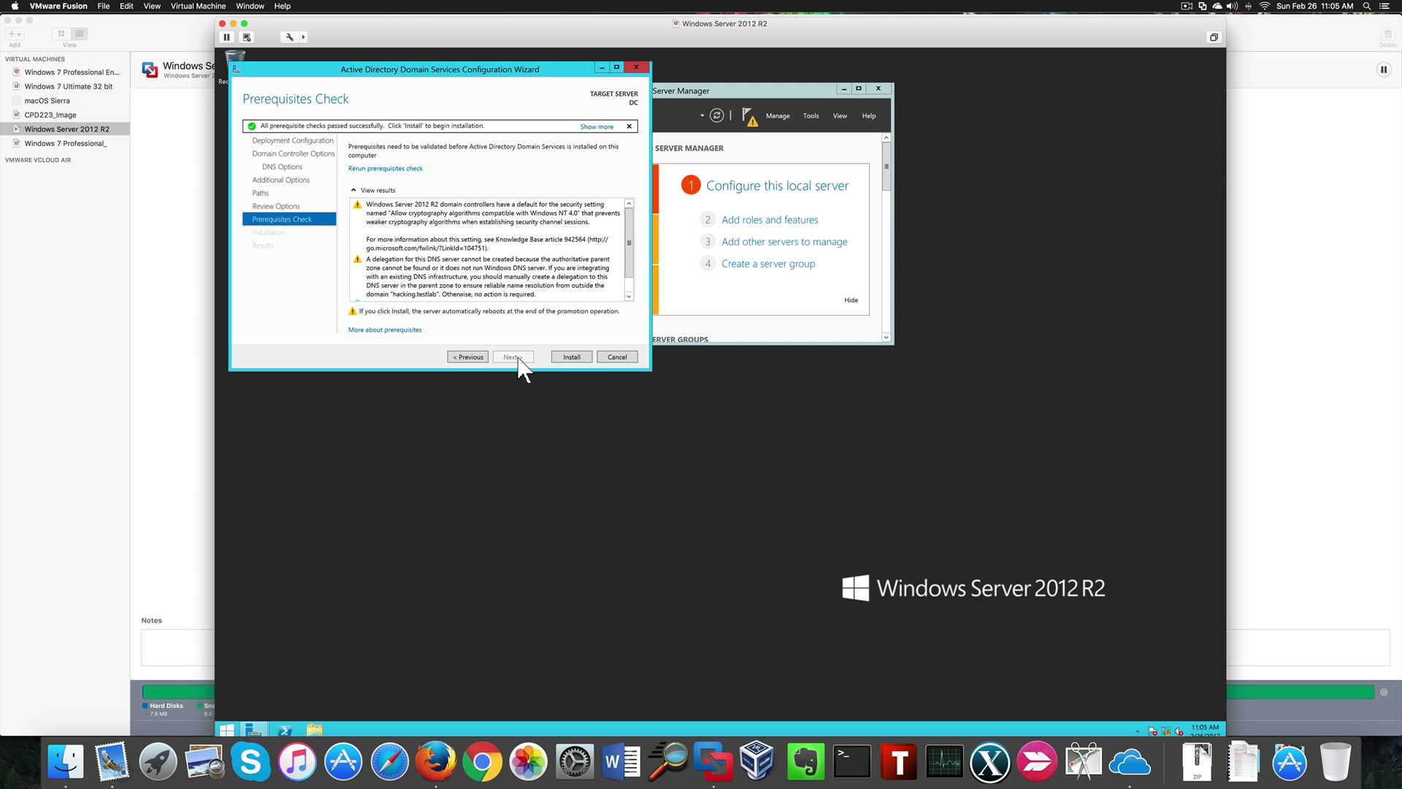
pyautogui.click(572, 357)
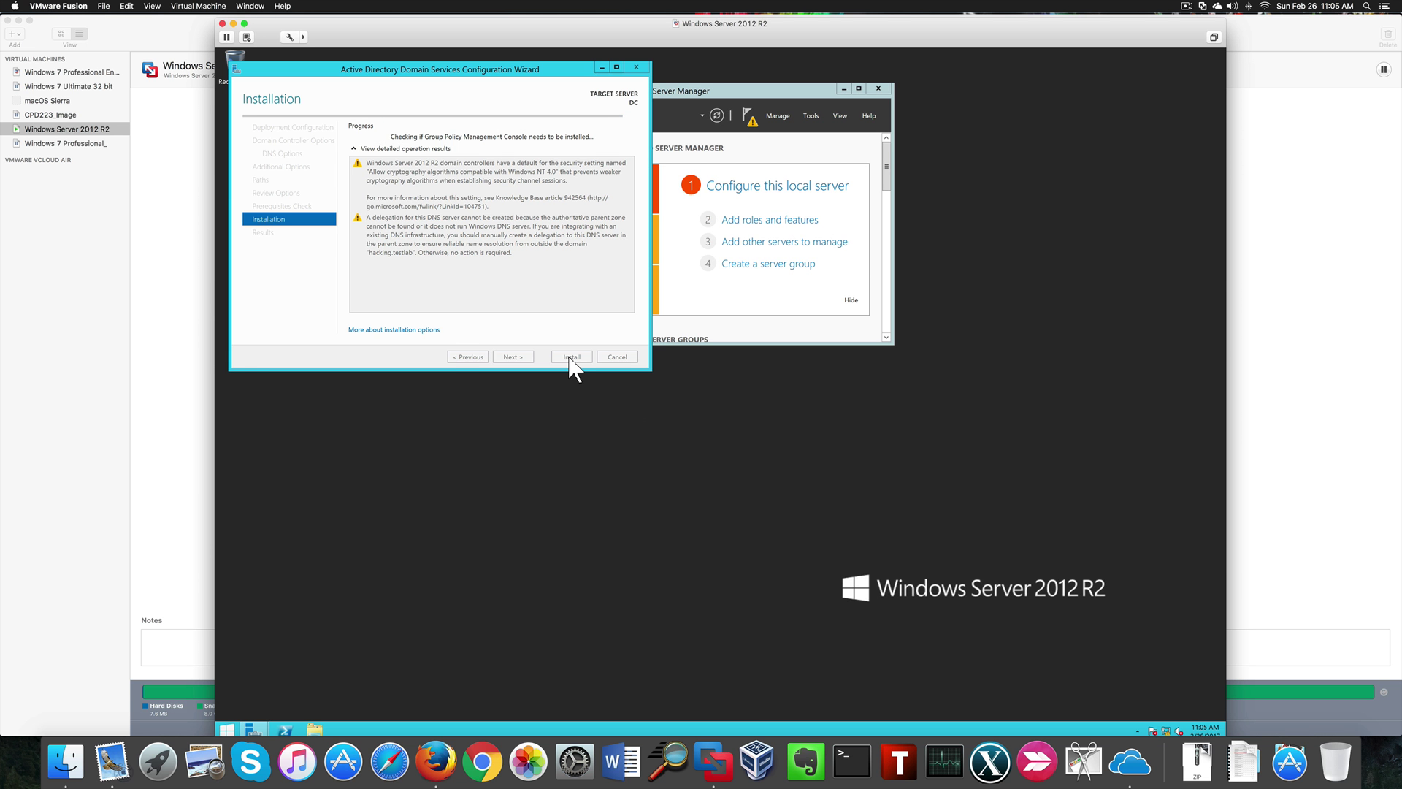
pyautogui.click(576, 356)
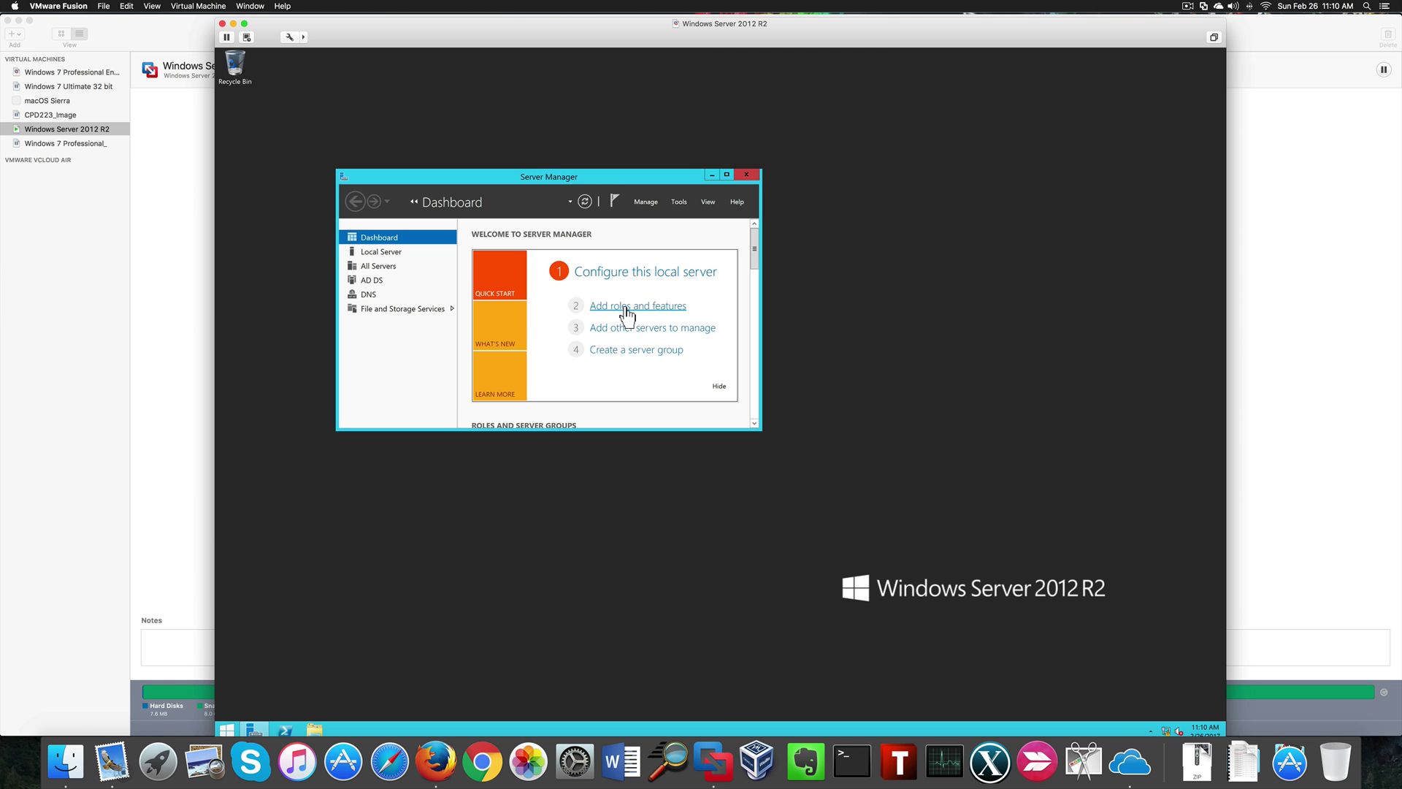
# - Start the Add Roles and Features wizard and proceed to role selection with DC.hacking.testlab as the destination server
pyautogui.click(626, 314)
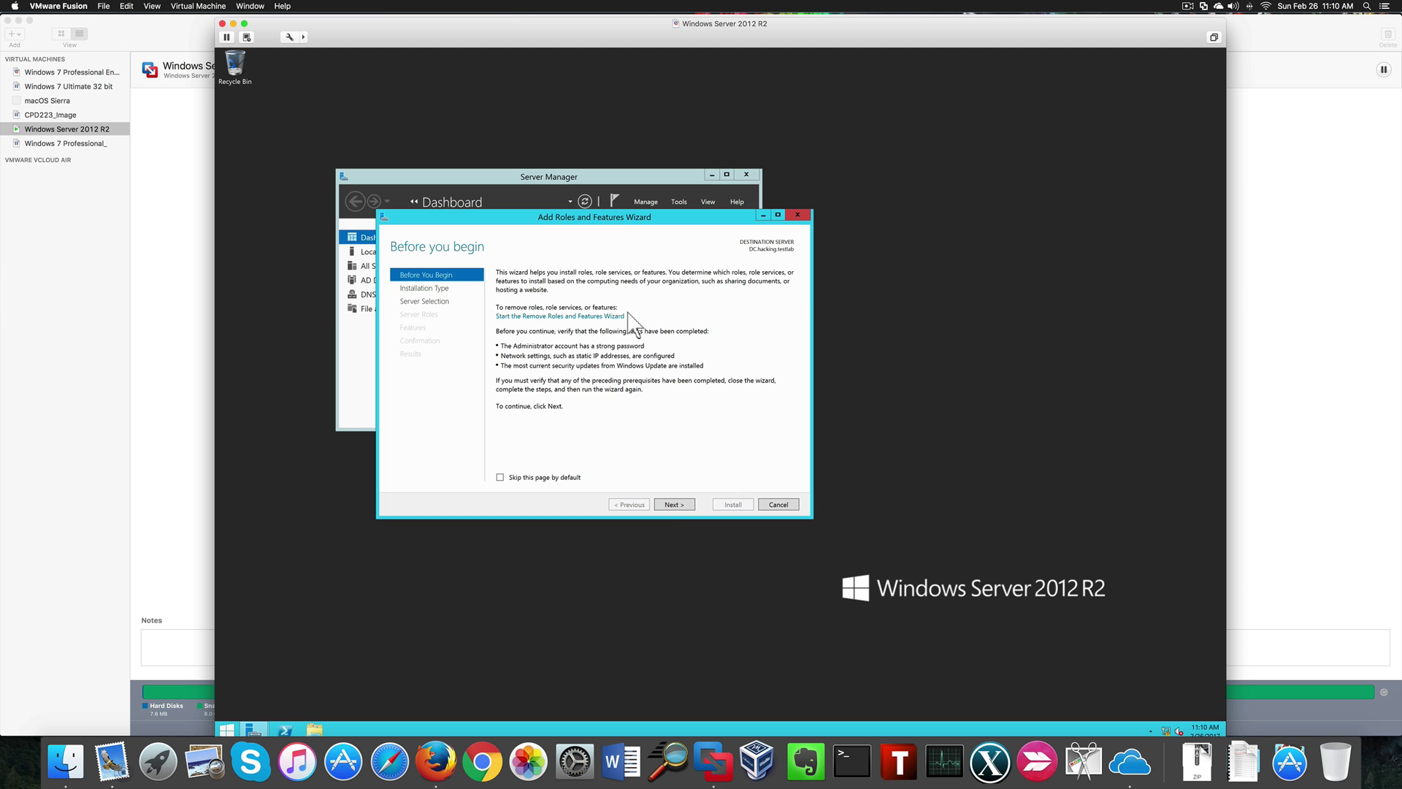
pyautogui.click(684, 504)
pyautogui.click(684, 504)
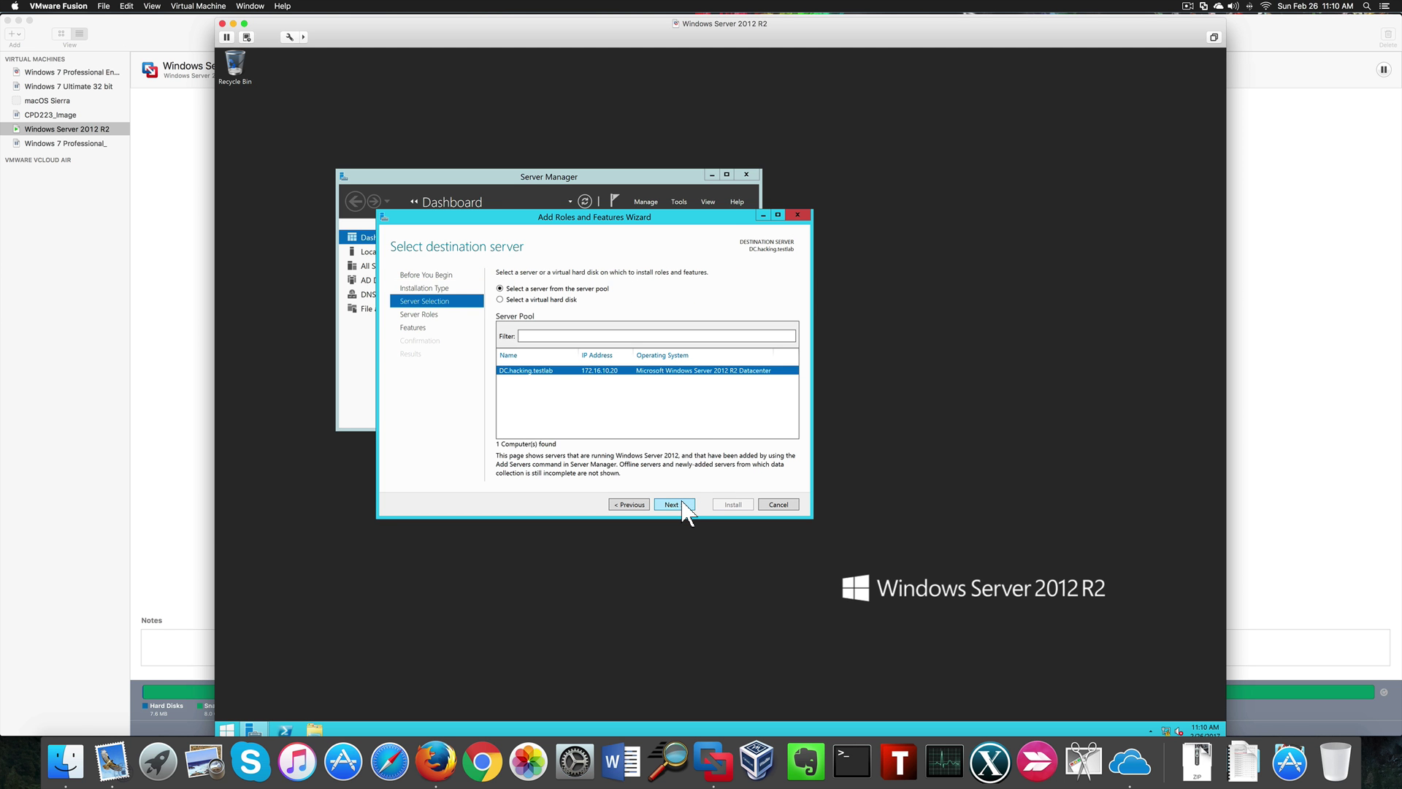
pyautogui.click(684, 504)
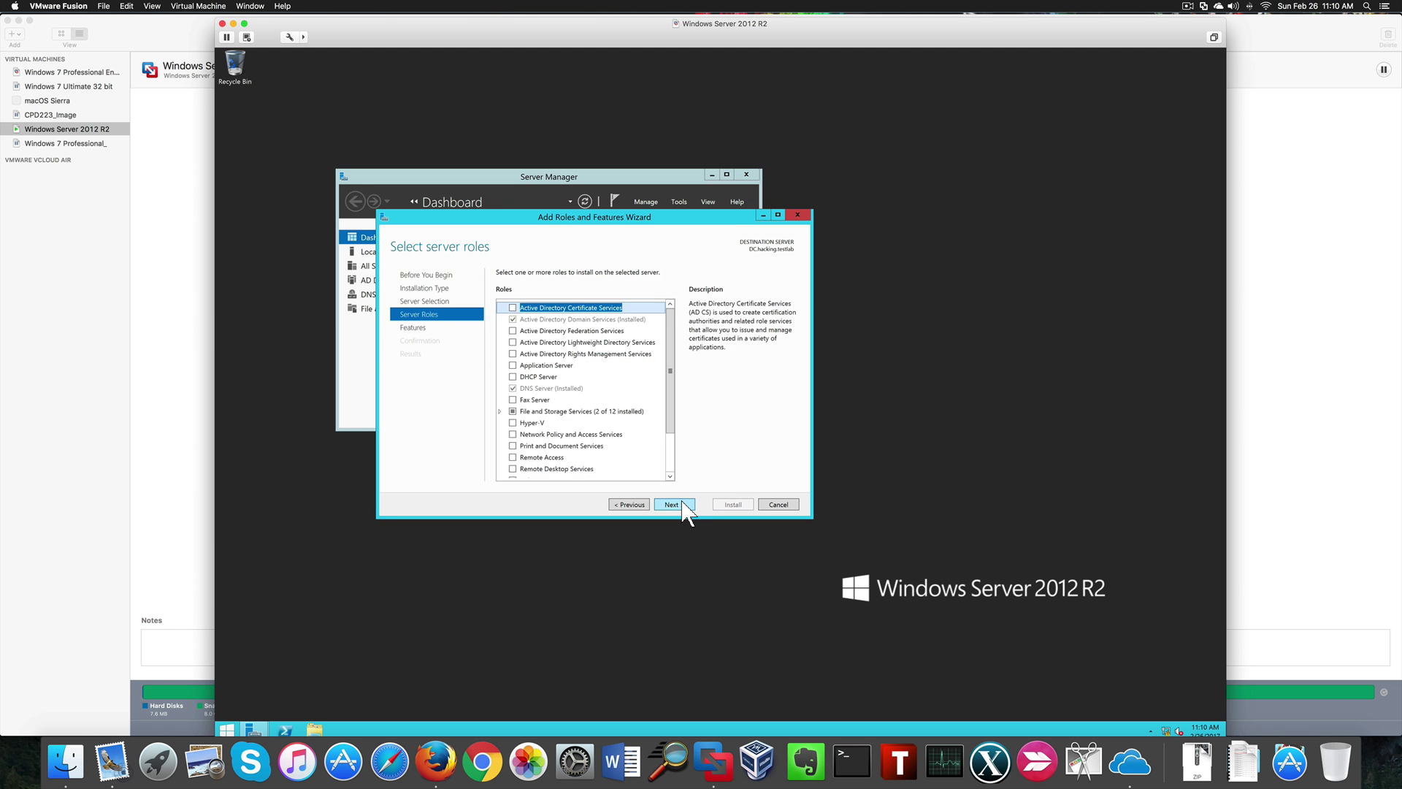
# - Install the DHCP Server role with its management tools and close the wizard
pyautogui.click(523, 376)
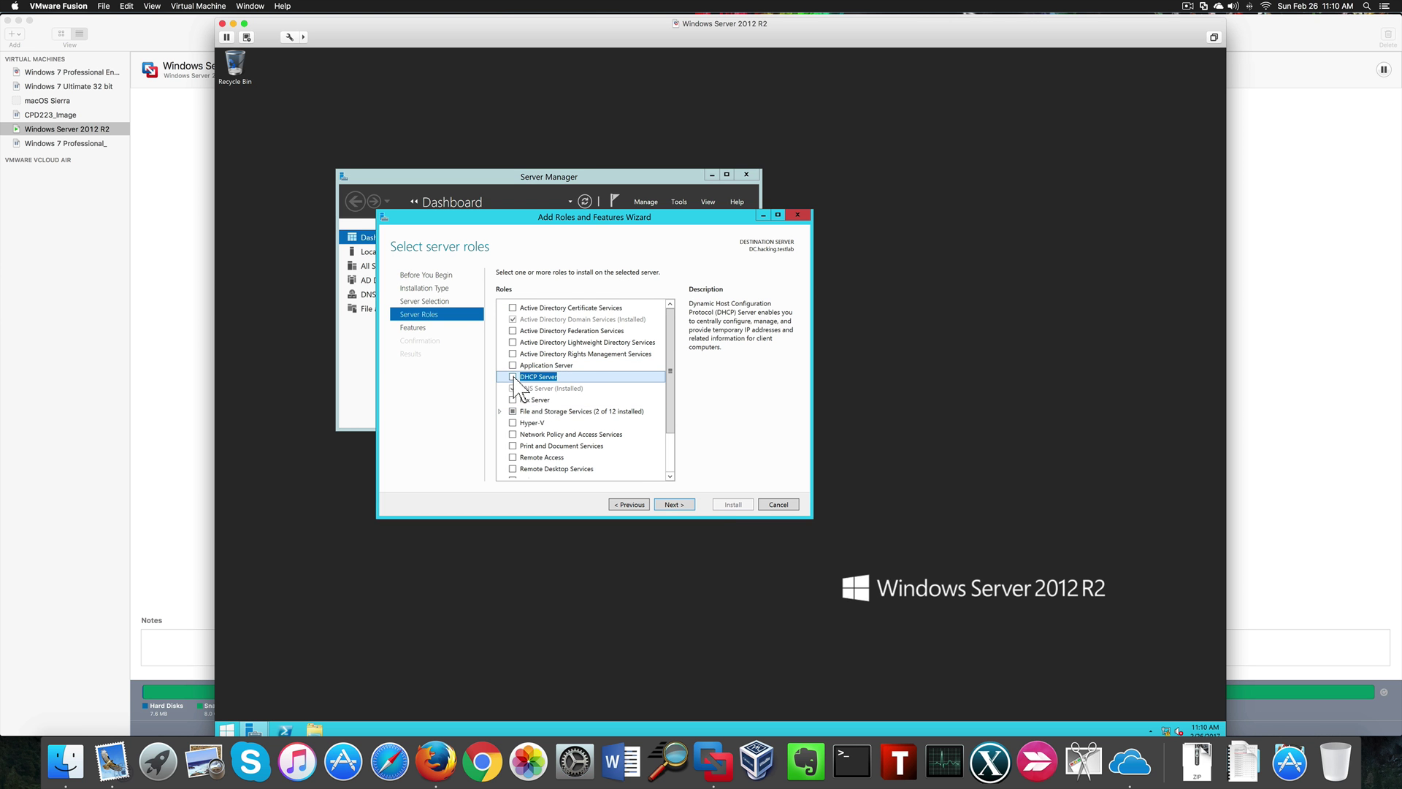
pyautogui.click(514, 377)
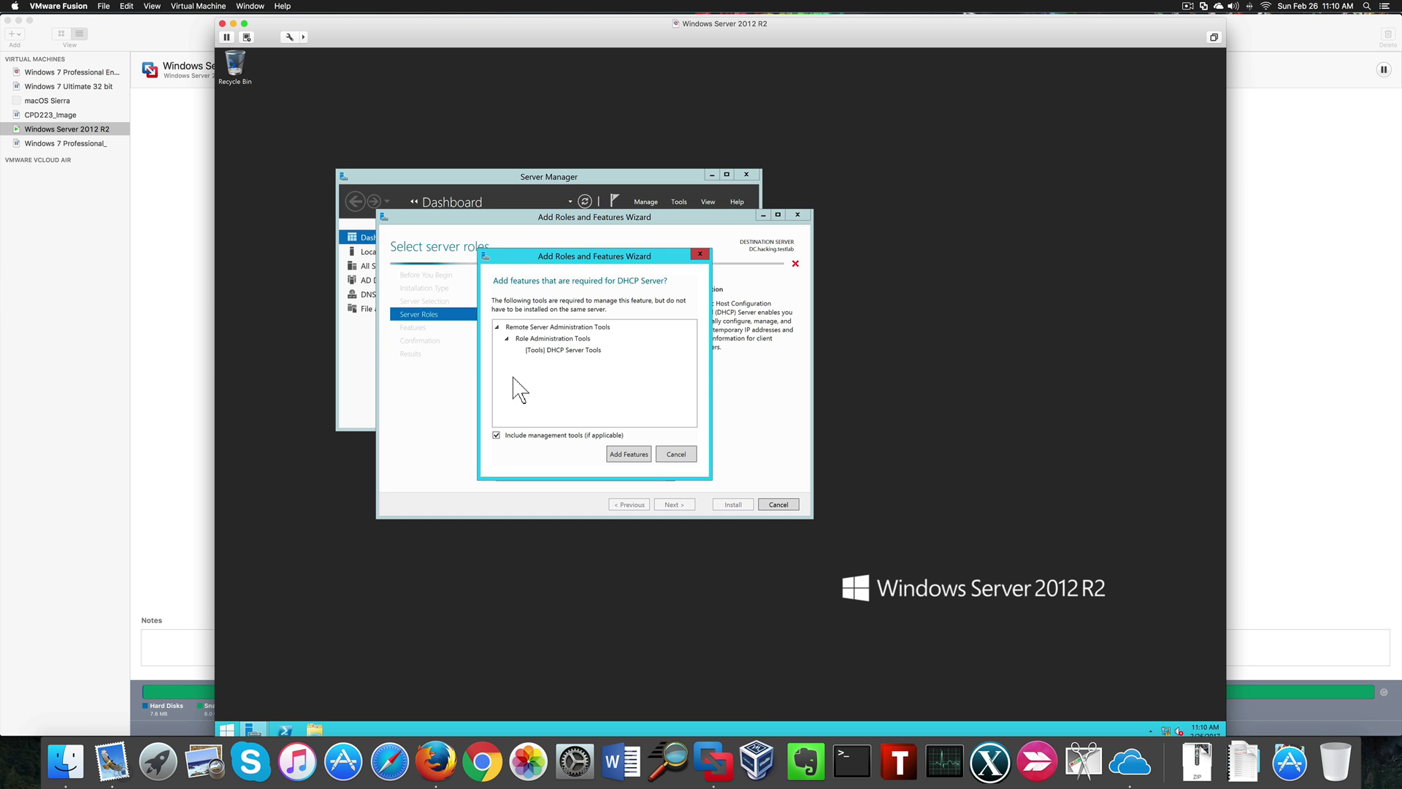
pyautogui.click(641, 455)
pyautogui.click(679, 503)
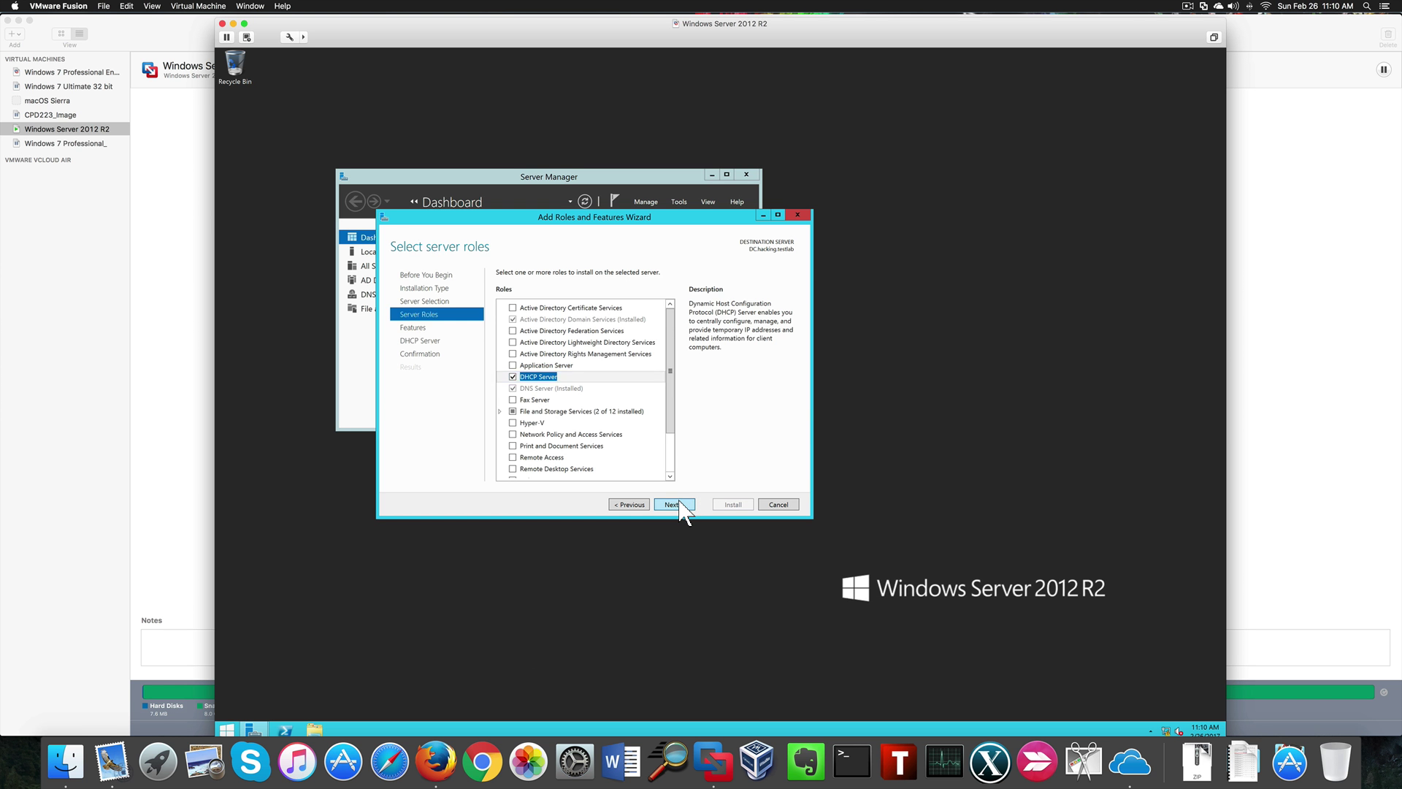
pyautogui.click(679, 504)
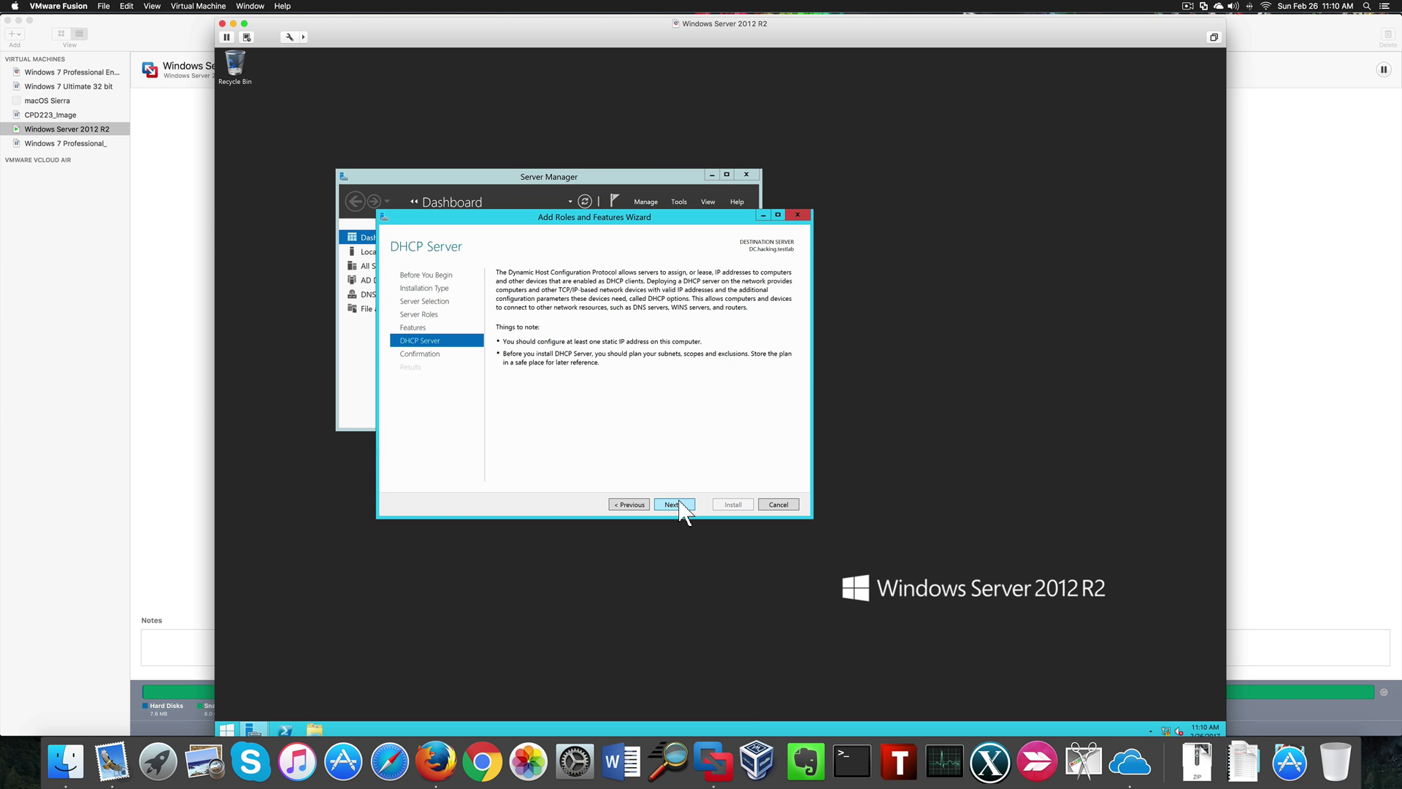
pyautogui.click(672, 504)
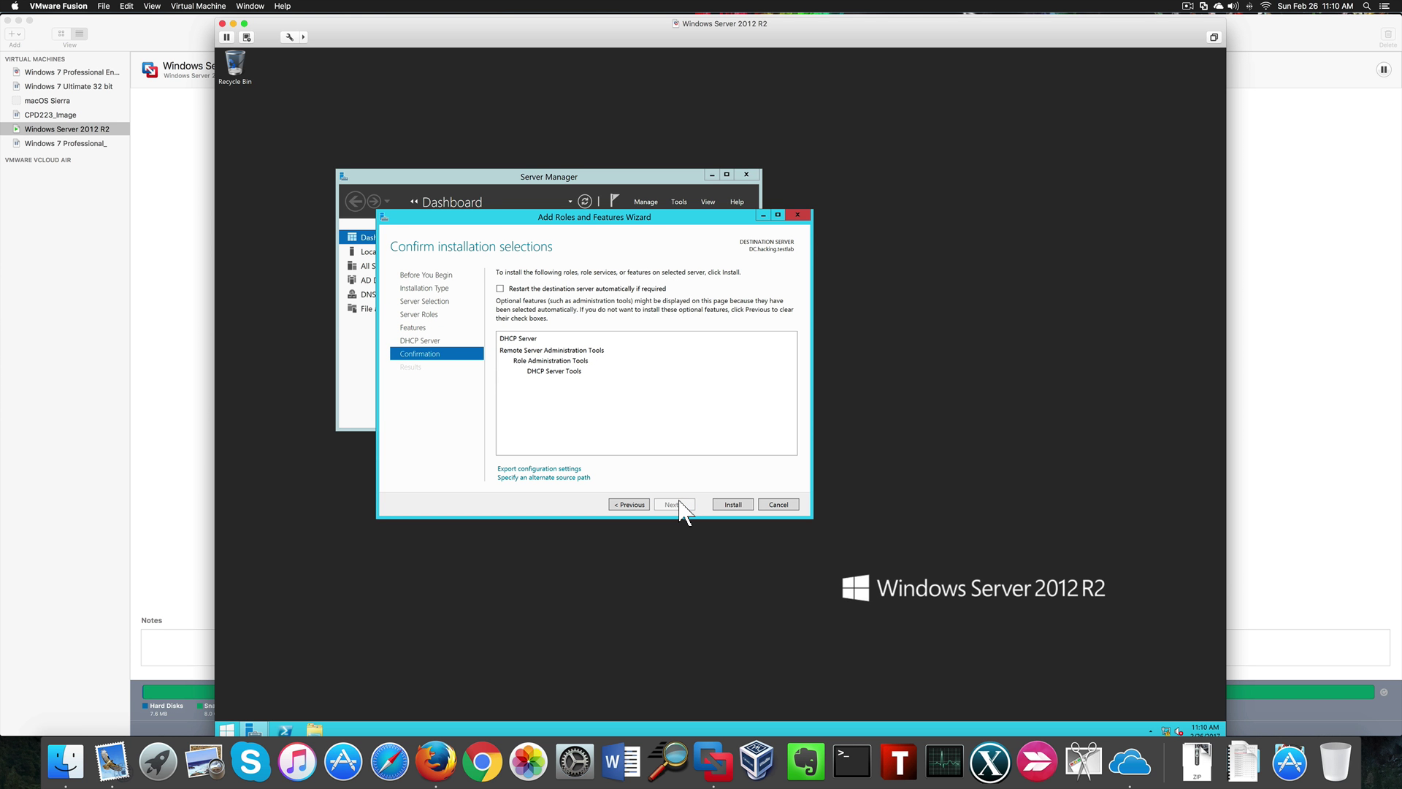
pyautogui.click(725, 504)
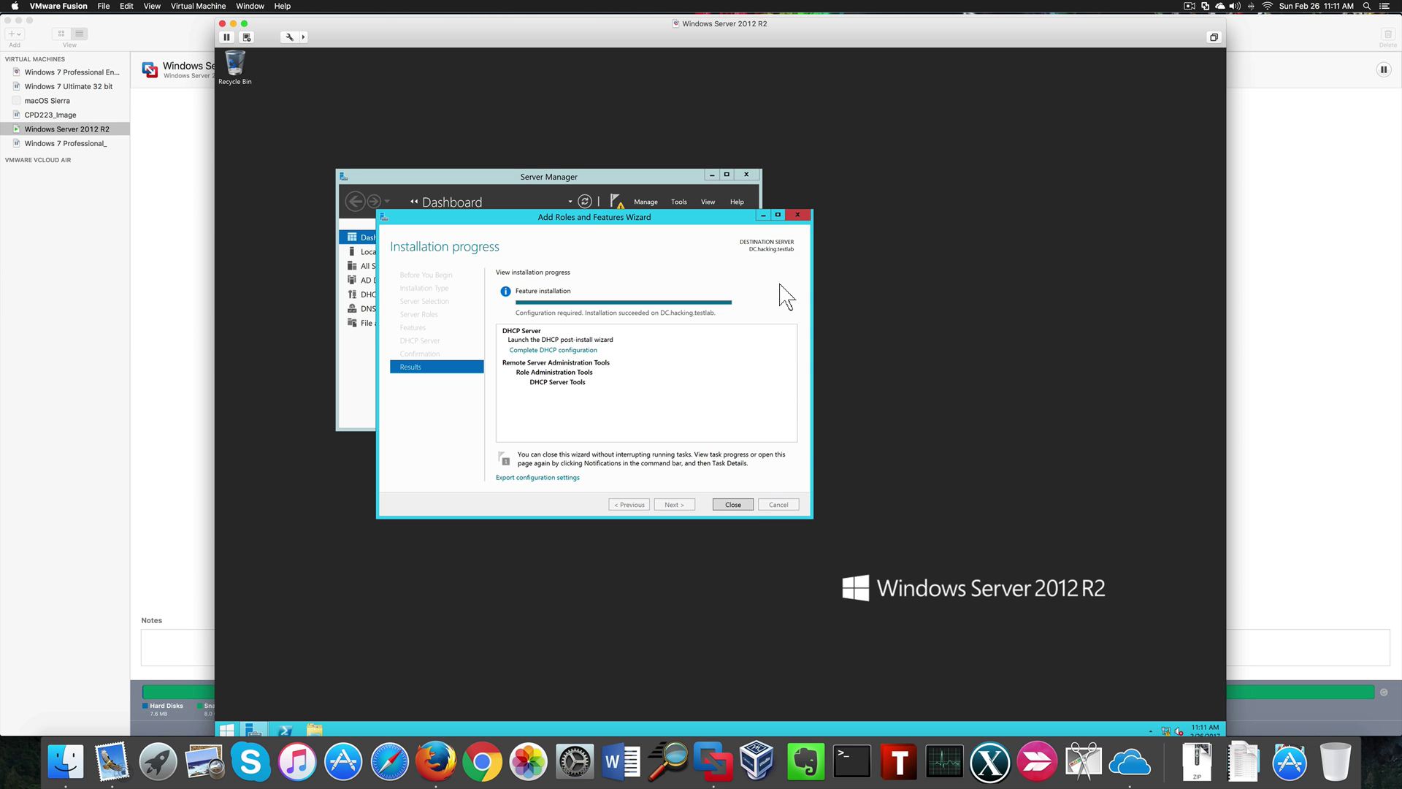
pyautogui.click(733, 504)
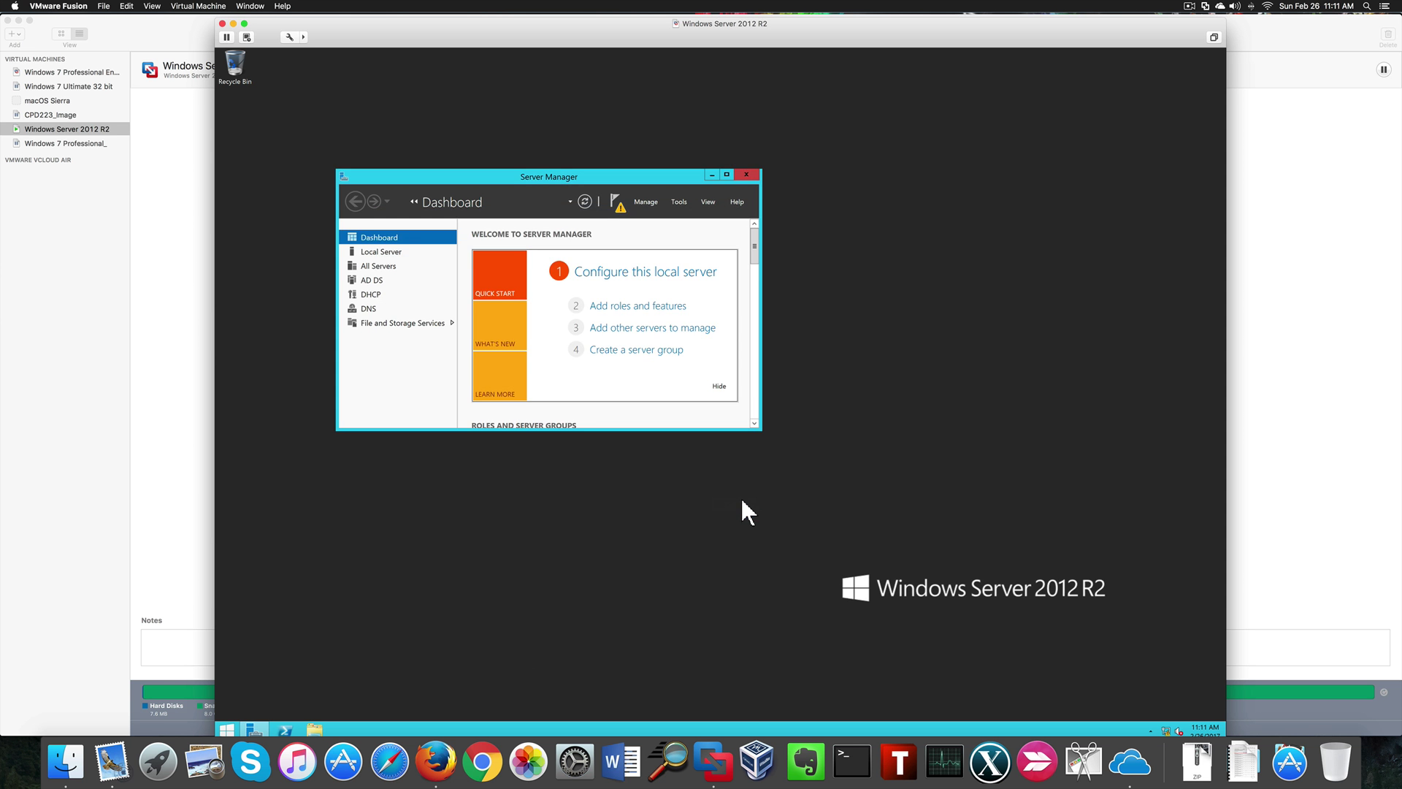
# - Try to complete the DHCP post-install configuration using the preselected user's credentials for authorization
pyautogui.click(619, 214)
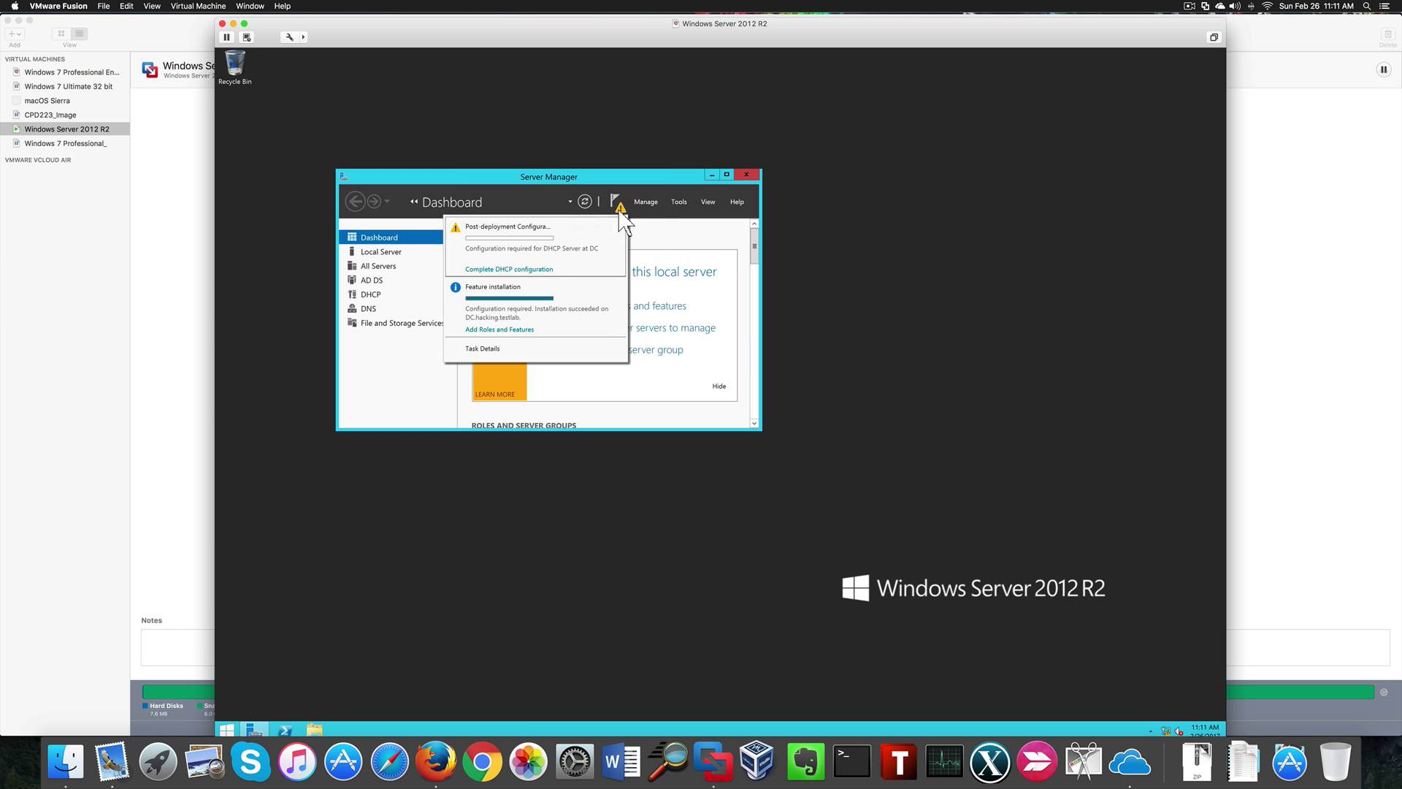
pyautogui.click(511, 268)
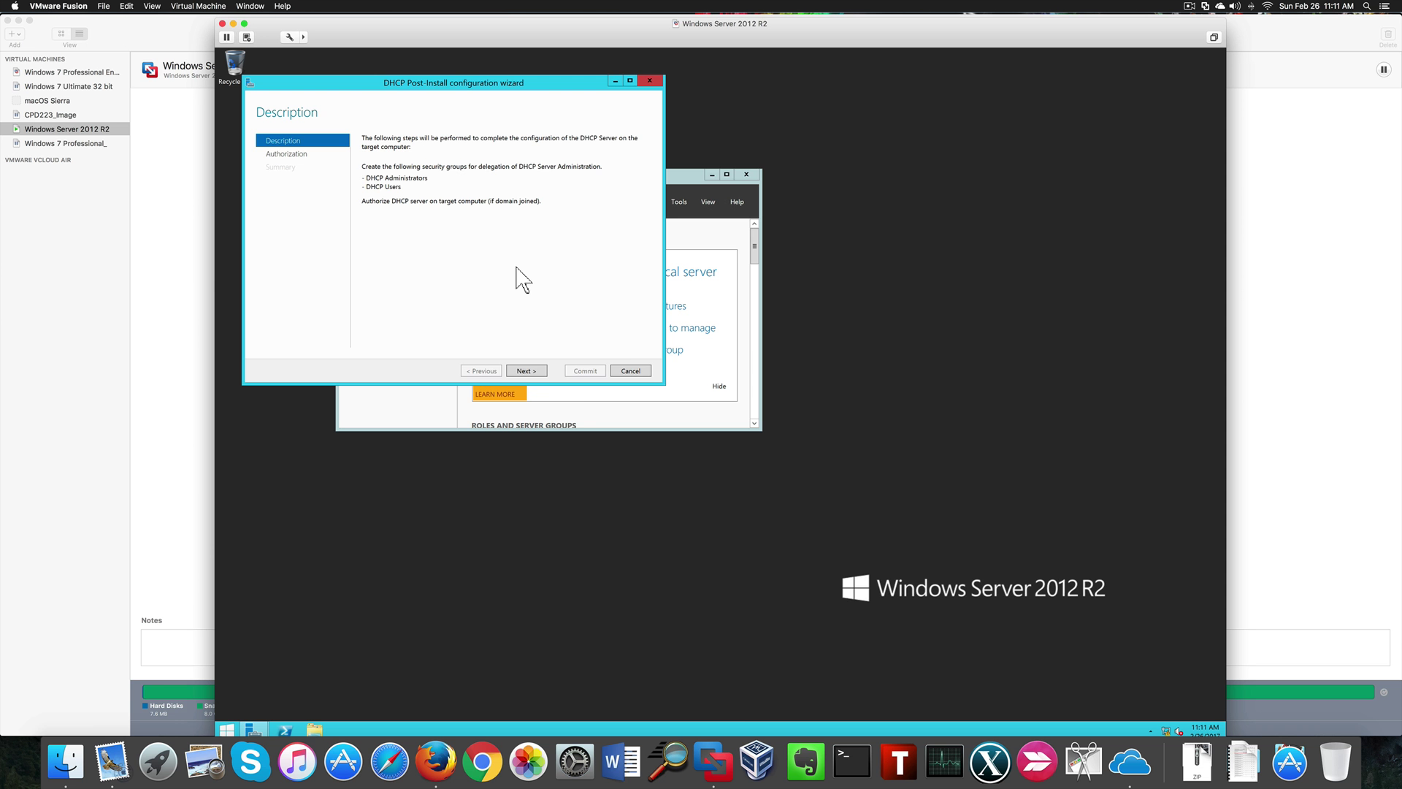
pyautogui.click(529, 372)
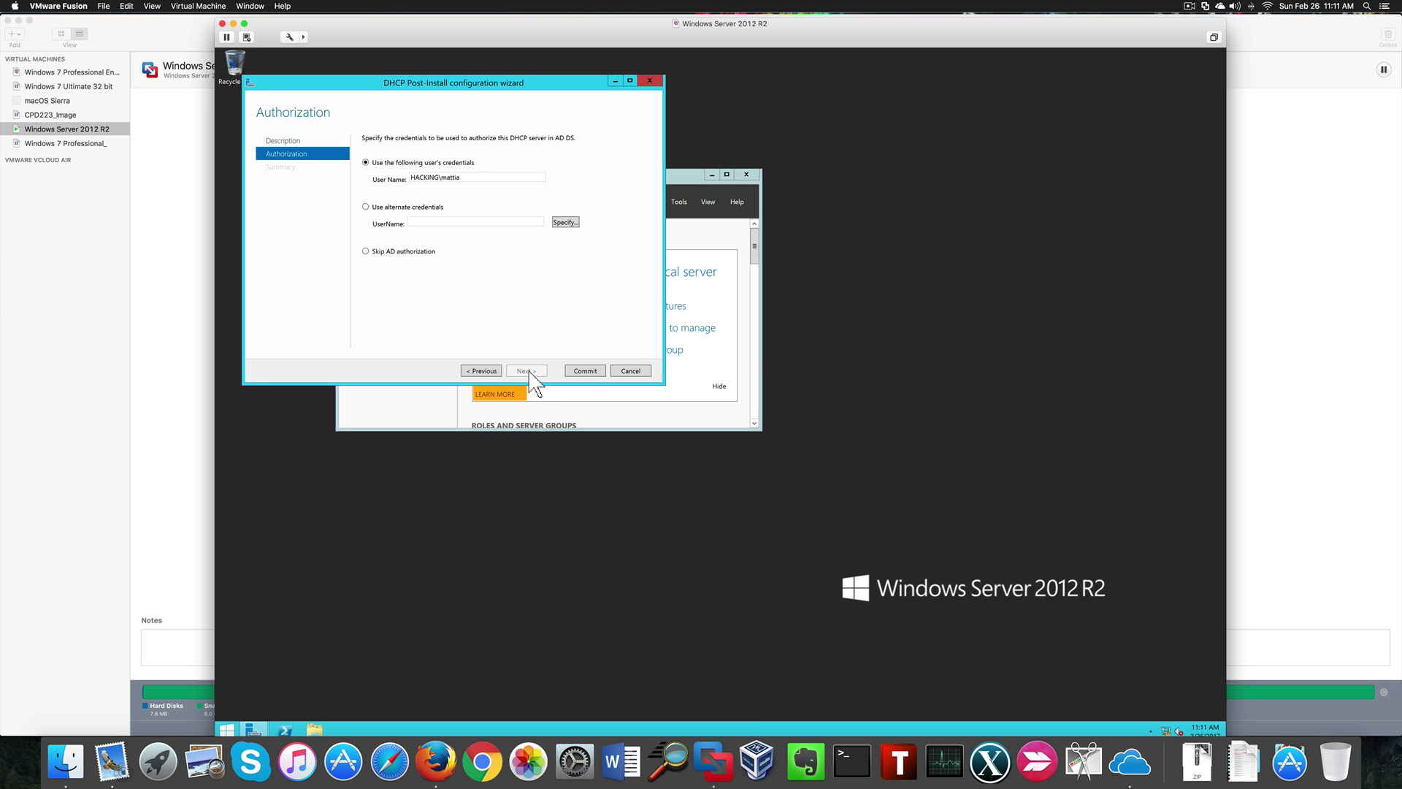
pyautogui.click(585, 372)
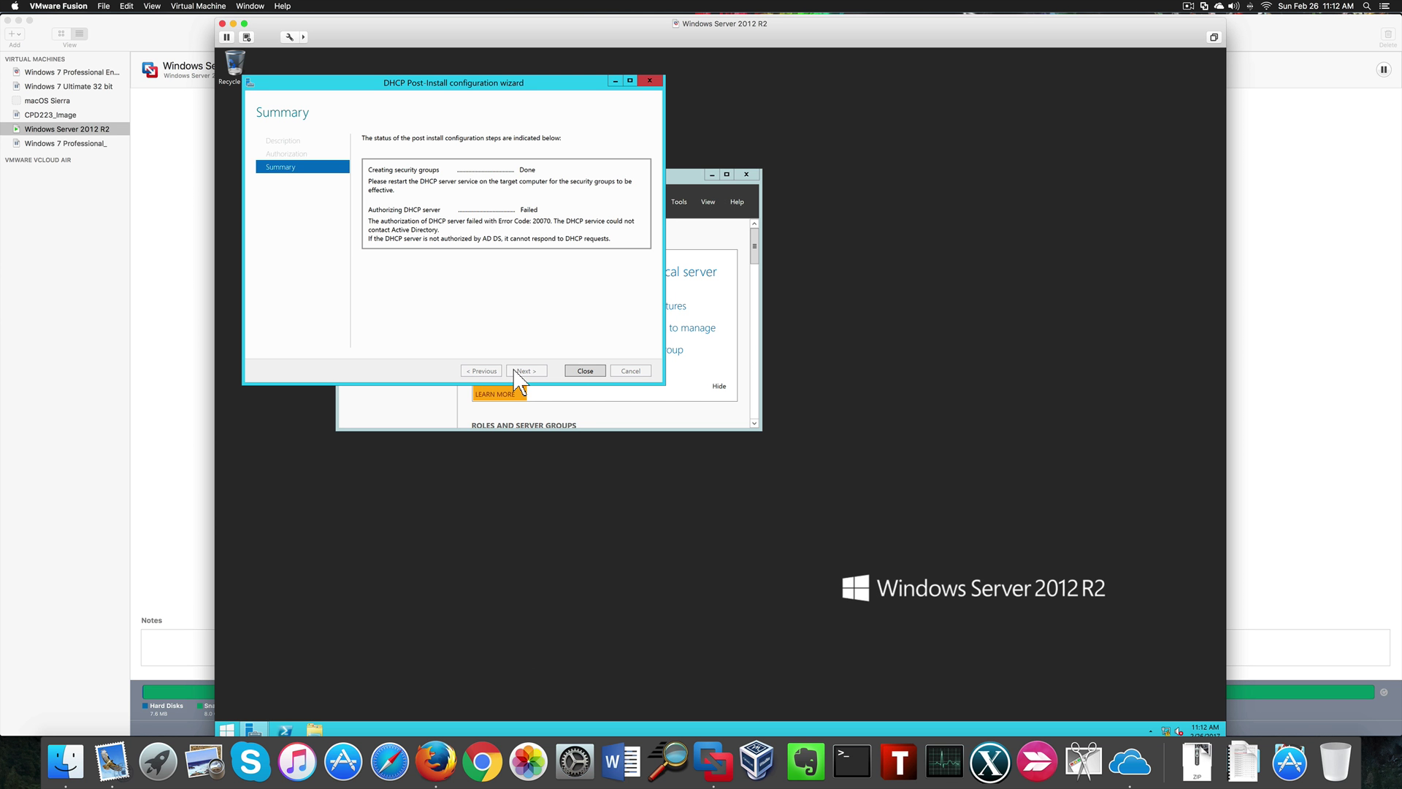
pyautogui.click(583, 372)
# - Restart the DHCP post-install configuration and choose to specify alternate credentials for the authorization
pyautogui.click(615, 201)
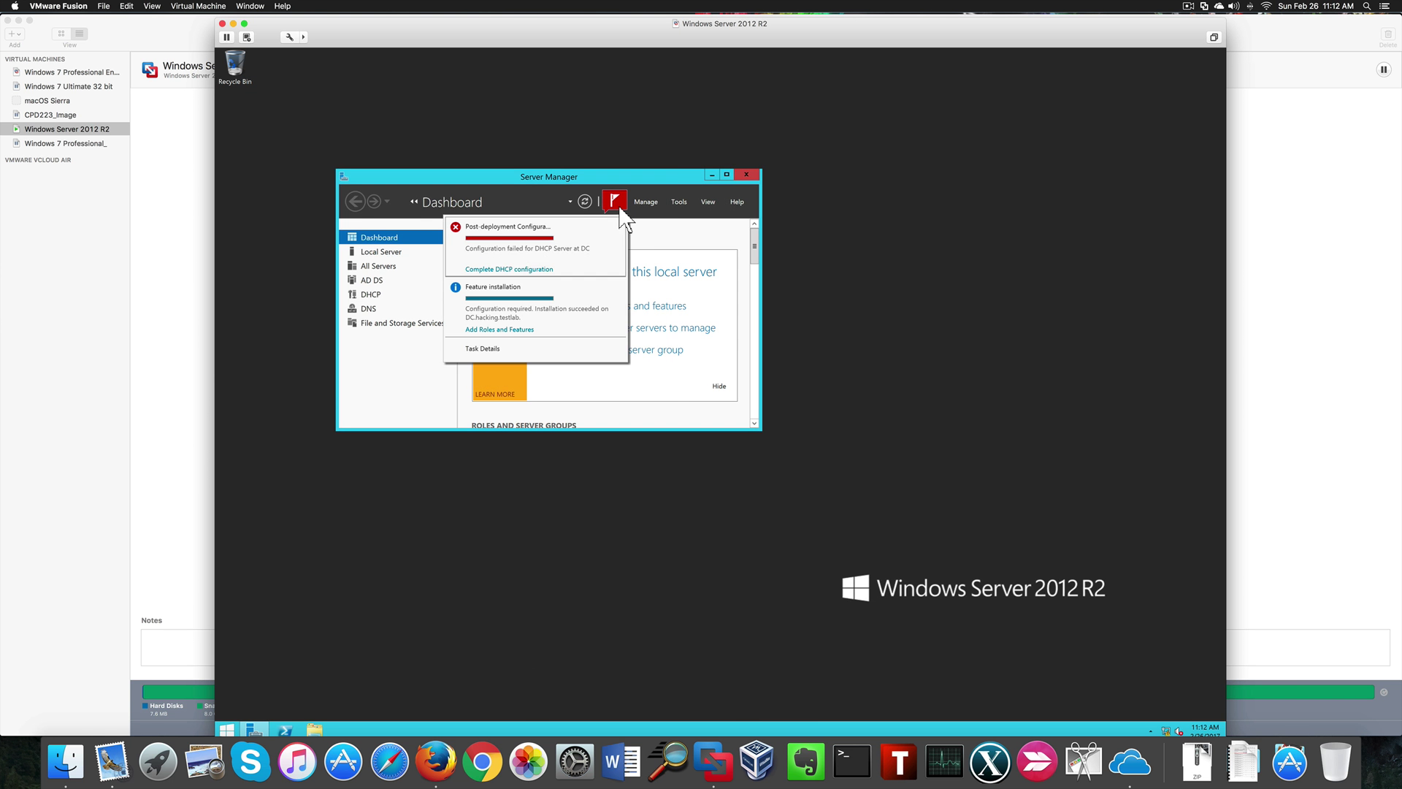
pyautogui.click(511, 269)
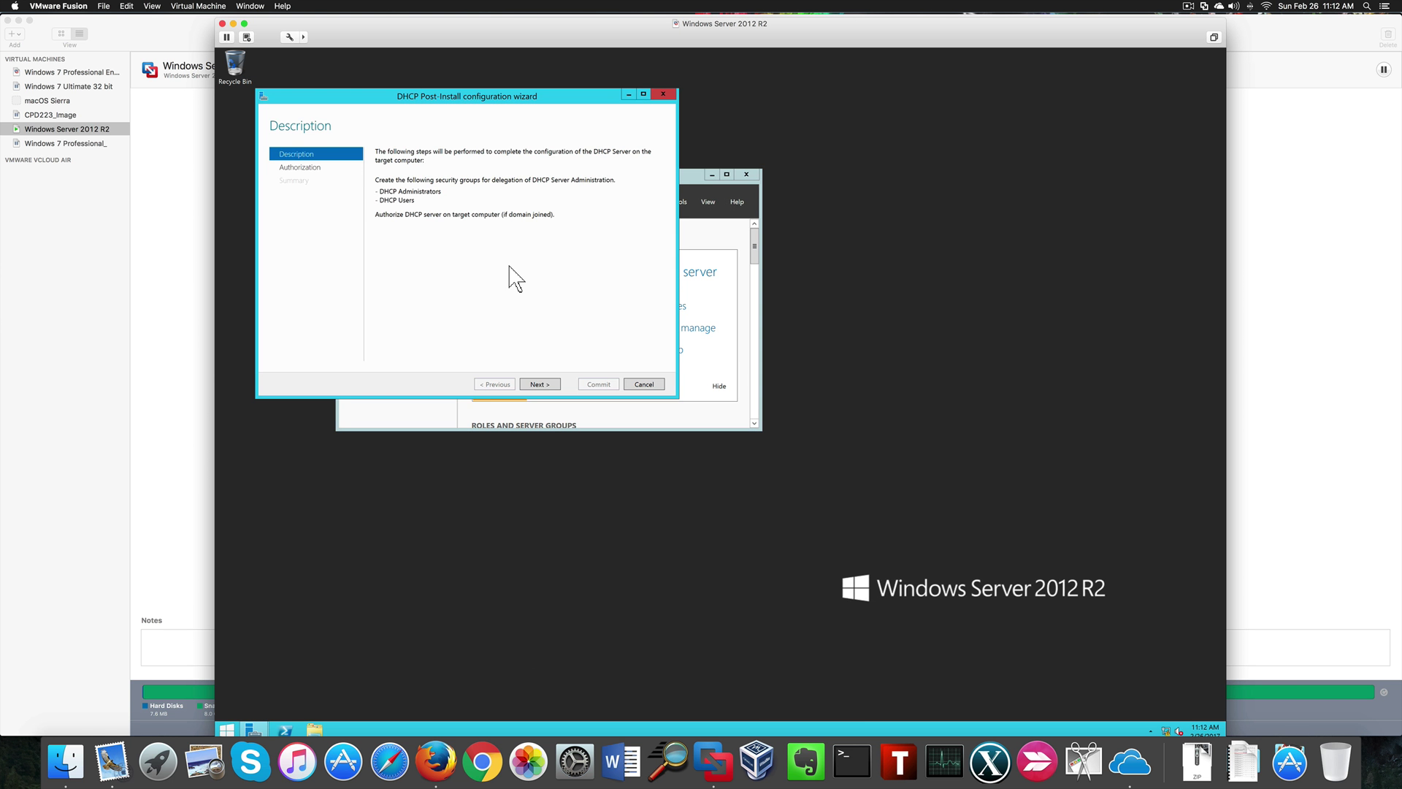
pyautogui.click(541, 384)
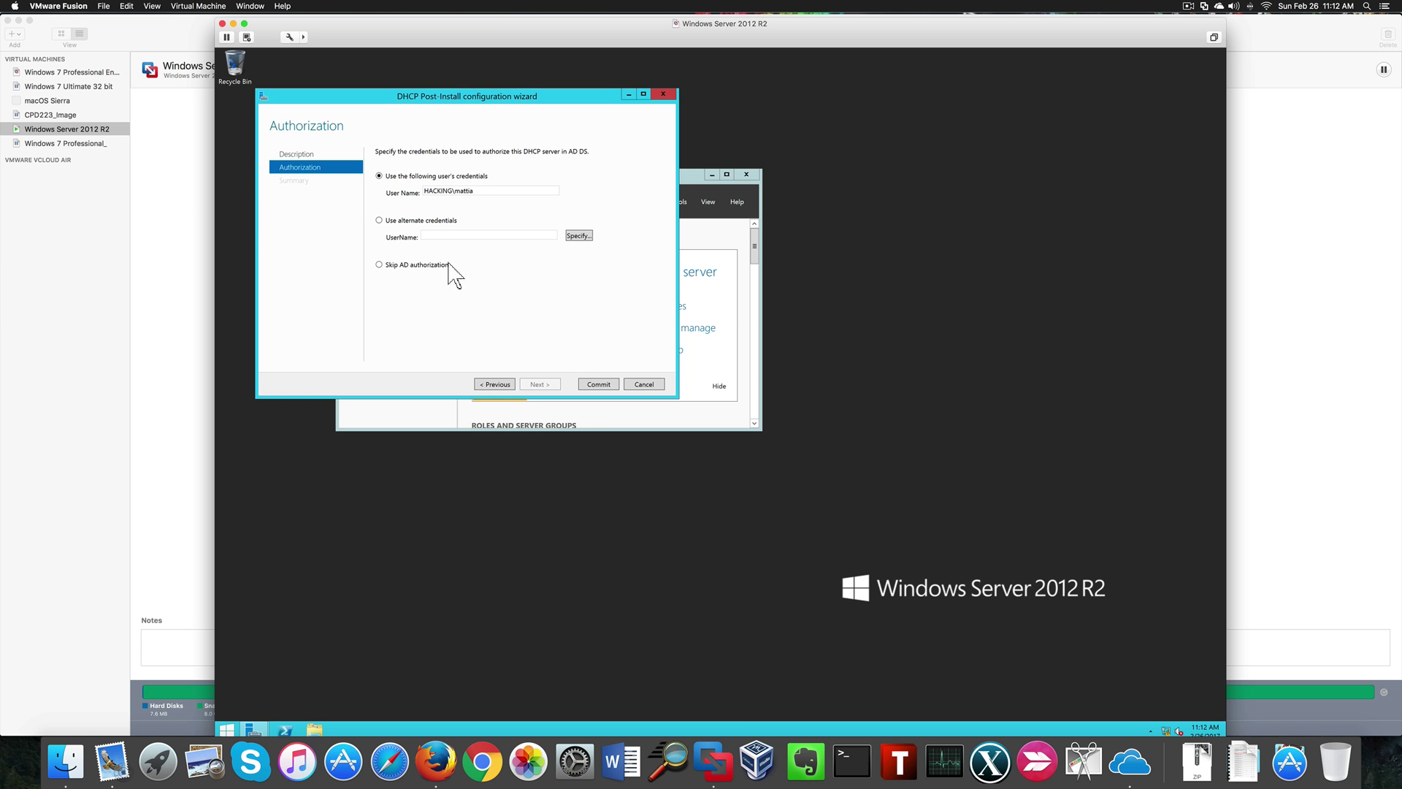
pyautogui.click(379, 220)
pyautogui.click(584, 237)
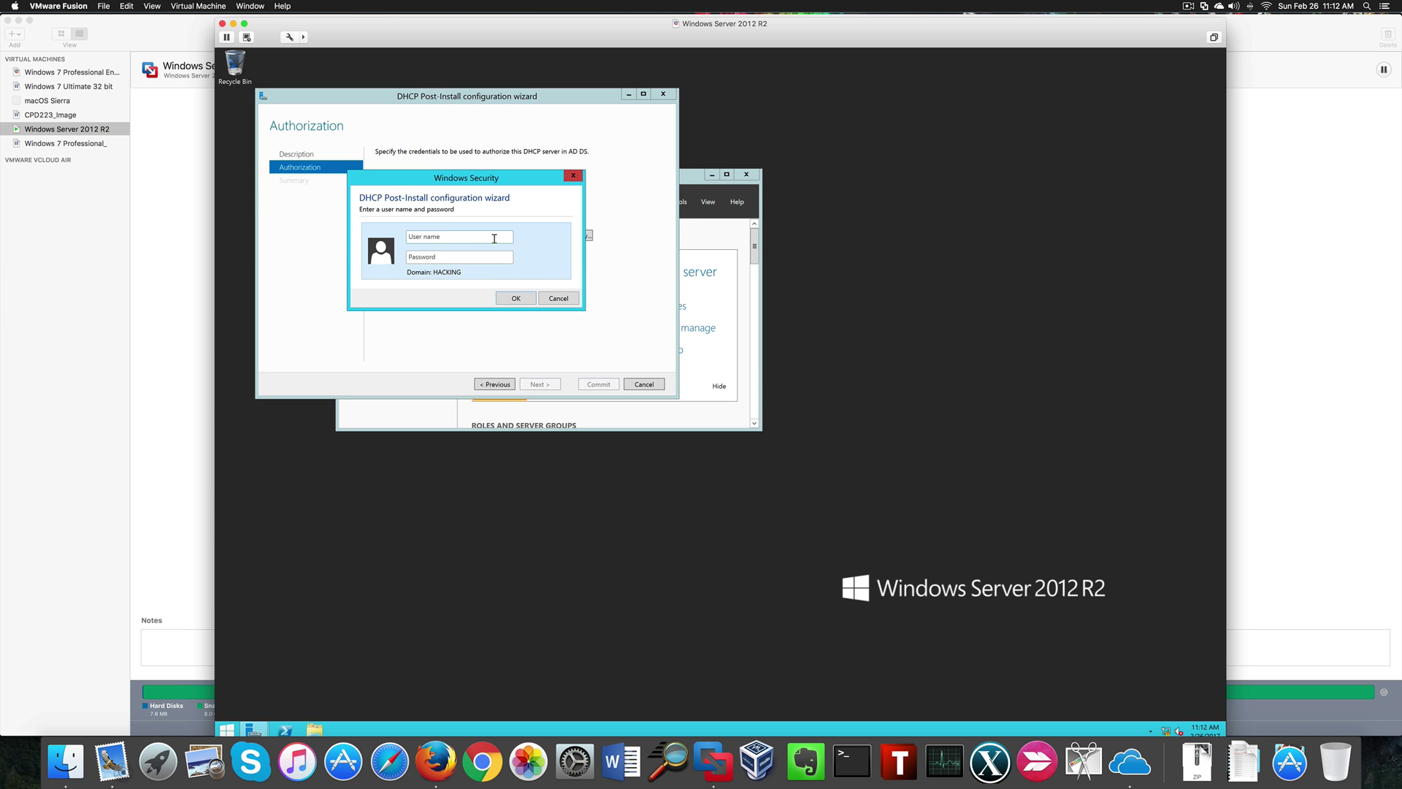
# - Enter the administrator user name and the account password, commit the DHCP authorization and close the wizard
pyautogui.click(482, 237)
pyautogui.write('adm')
pyautogui.write('rator')
pyautogui.rightClick(470, 257)
pyautogui.click(874, 212)
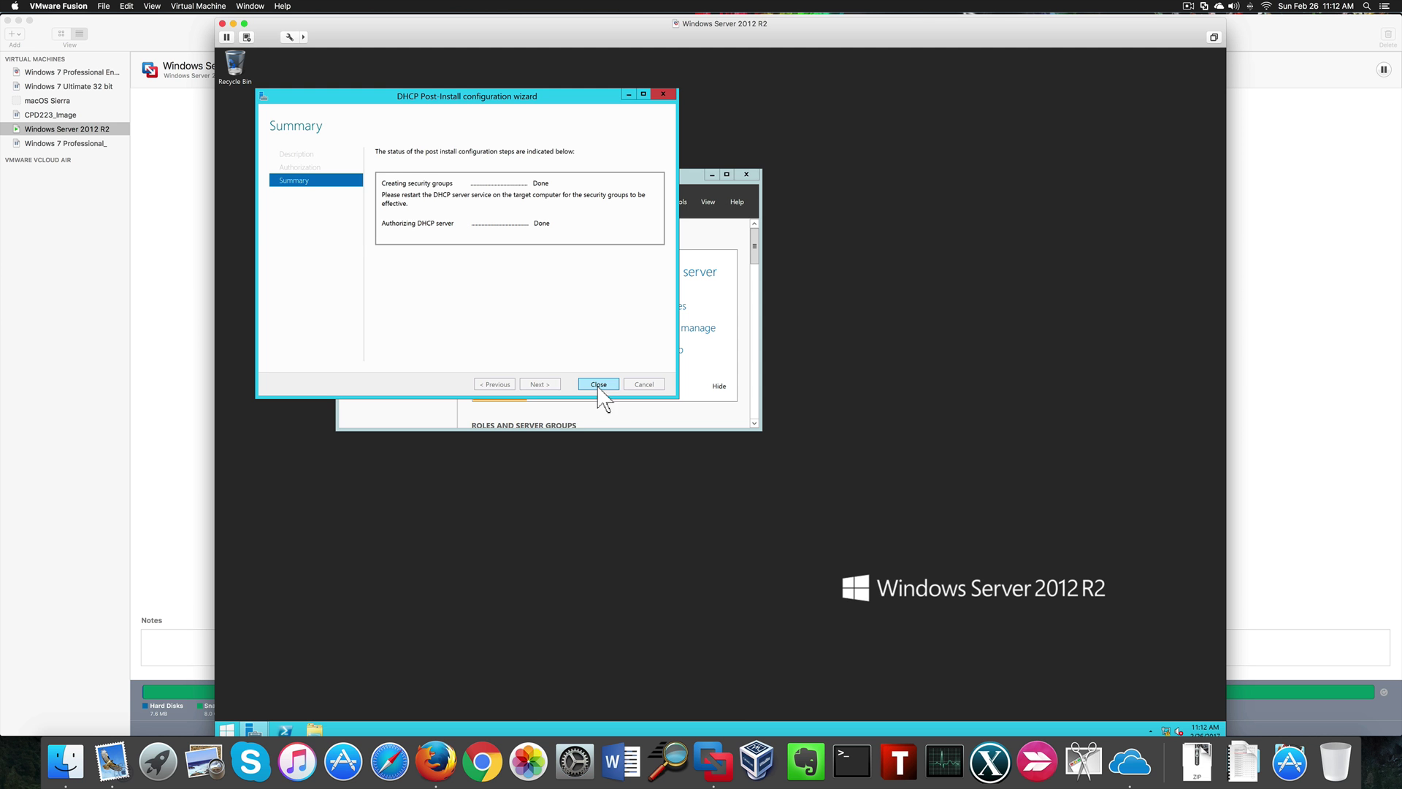
pyautogui.click(597, 386)
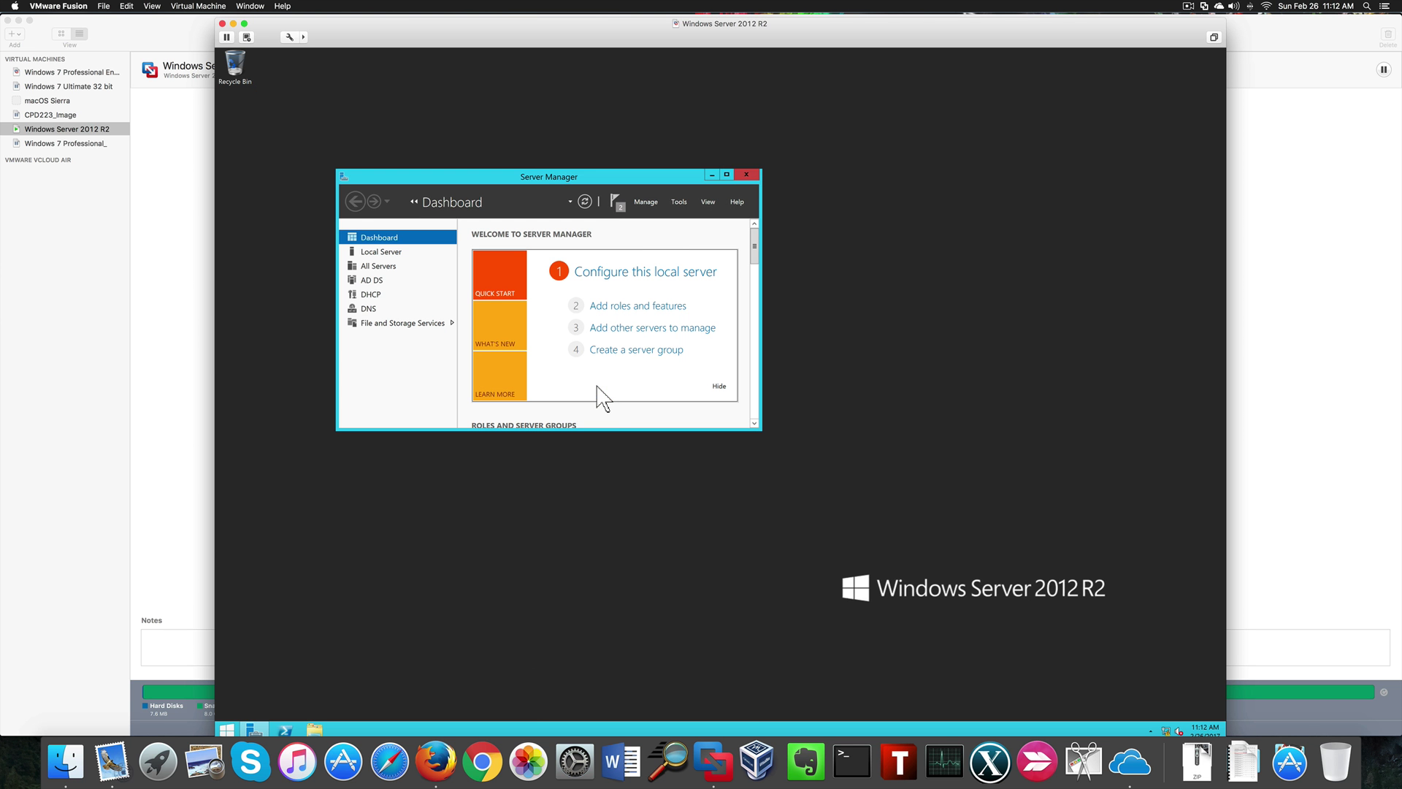
# - Open the server's Control Panel to get to the DHCP management console
pyautogui.click(226, 730)
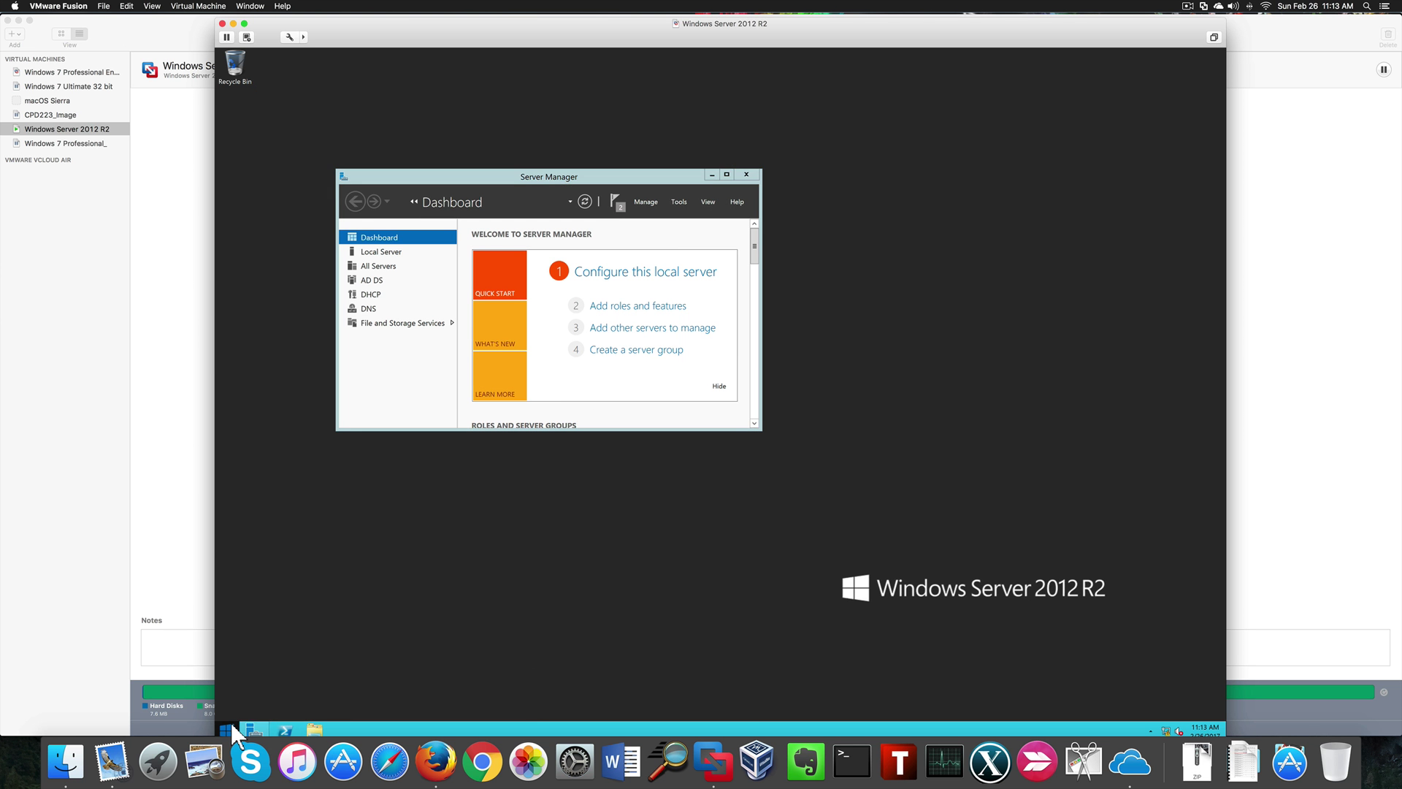
pyautogui.rightClick(233, 724)
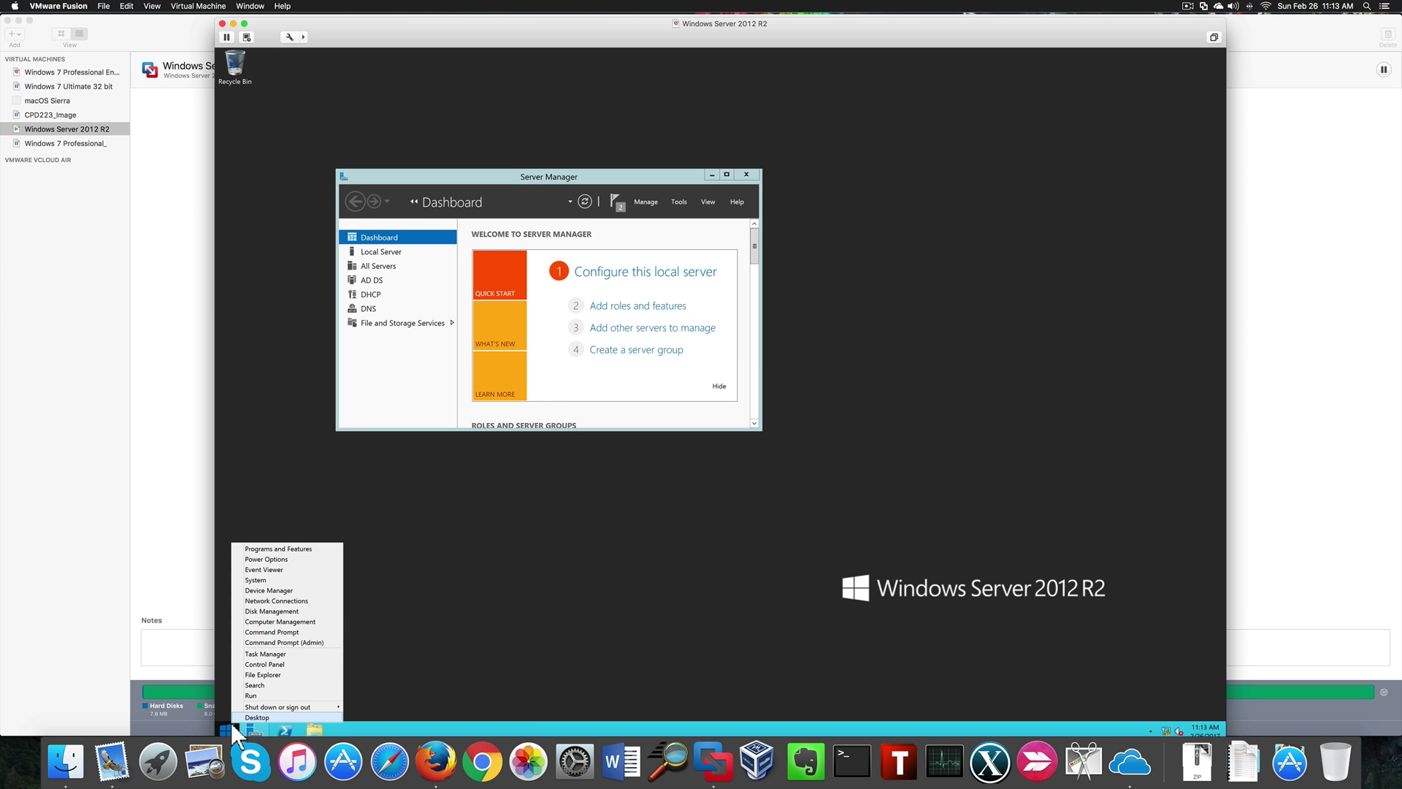
pyautogui.click(264, 665)
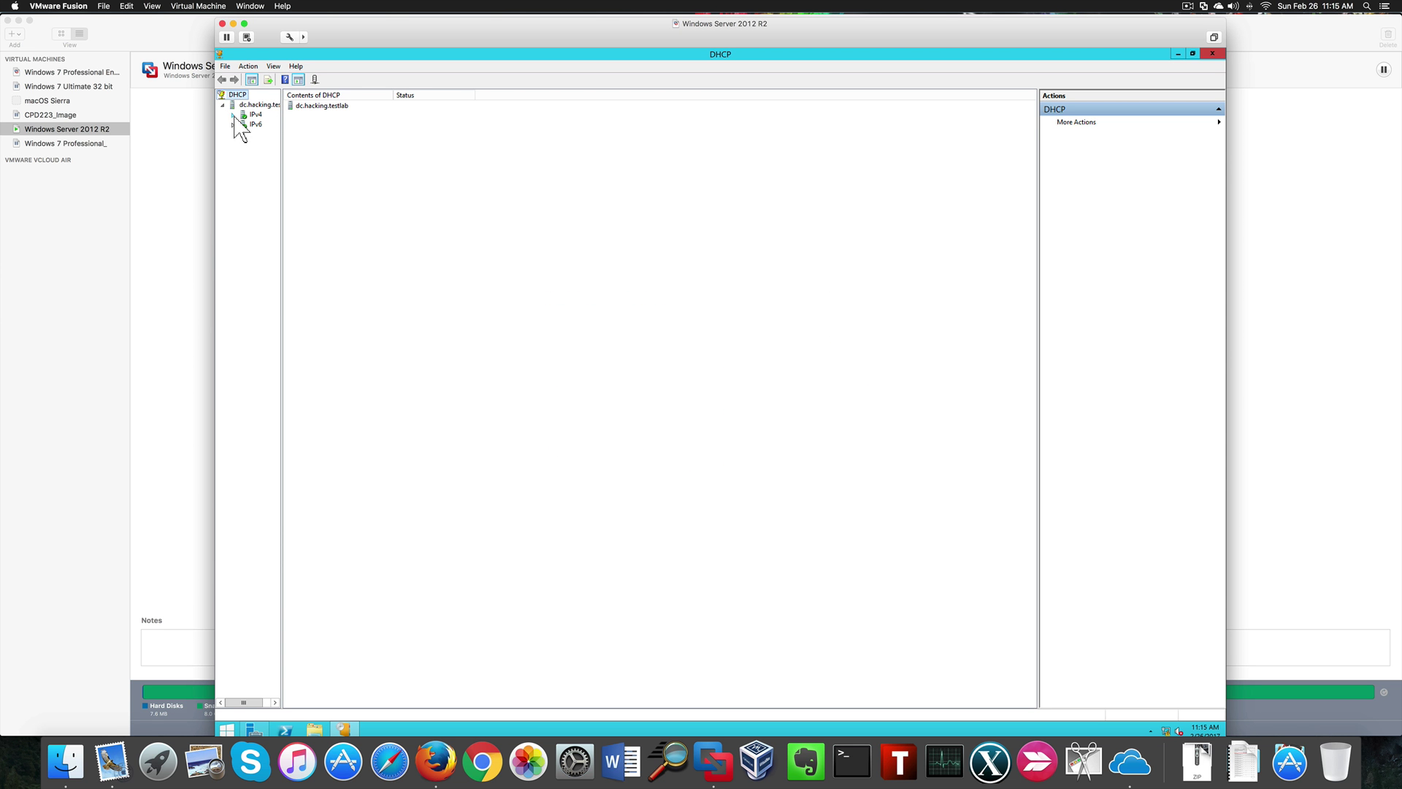
# - Start a new IPv4 scope on dc.hacking.testlab and name it hacking
pyautogui.click(233, 115)
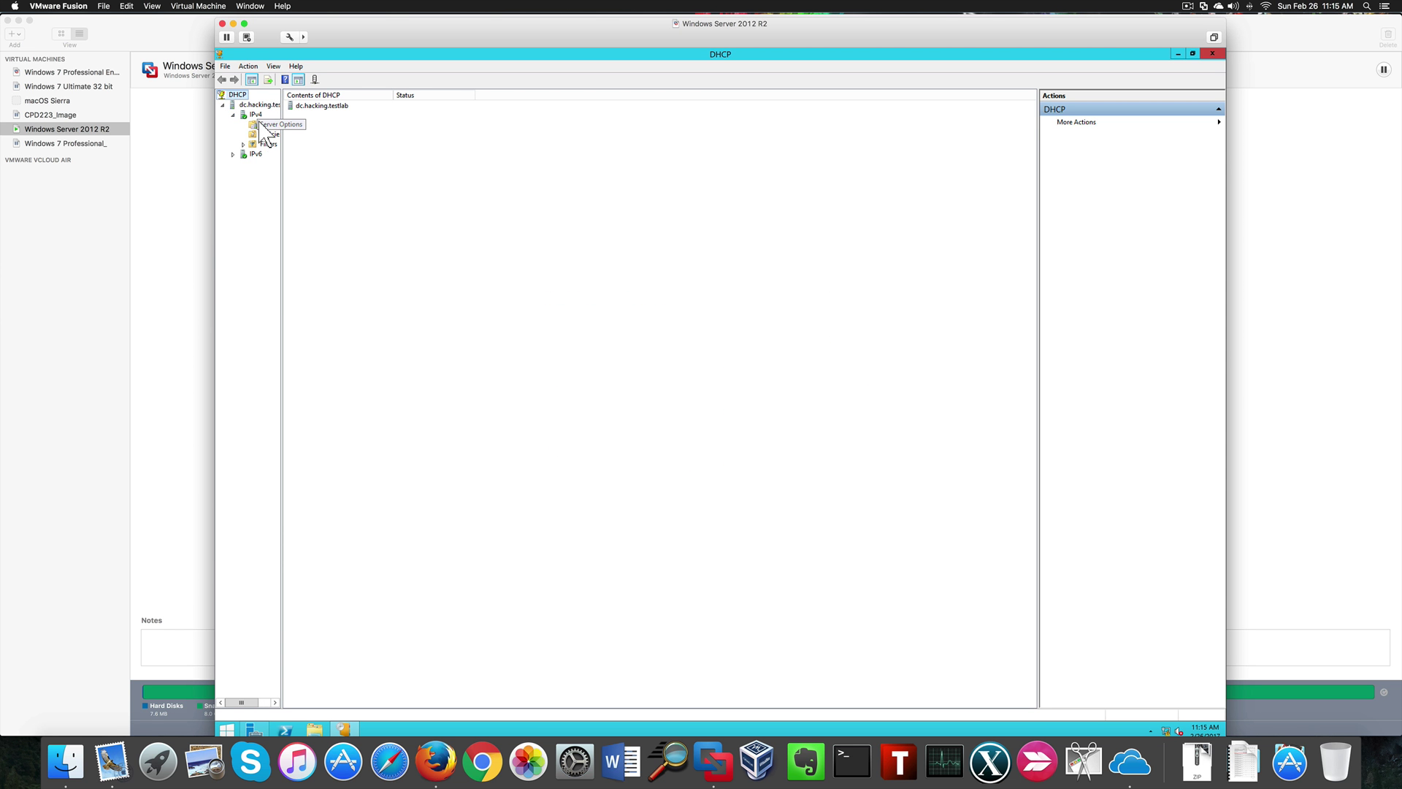
pyautogui.rightClick(257, 115)
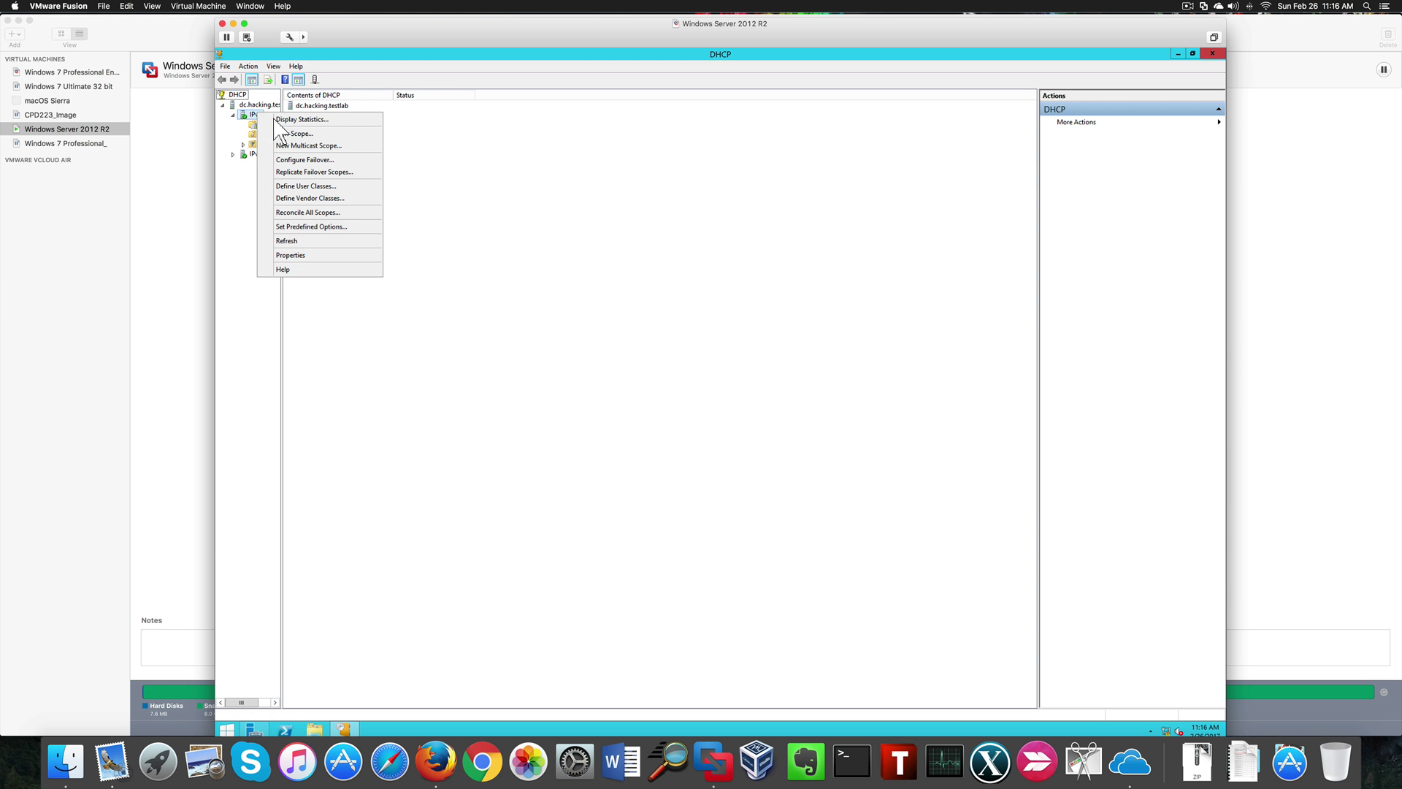
pyautogui.click(283, 134)
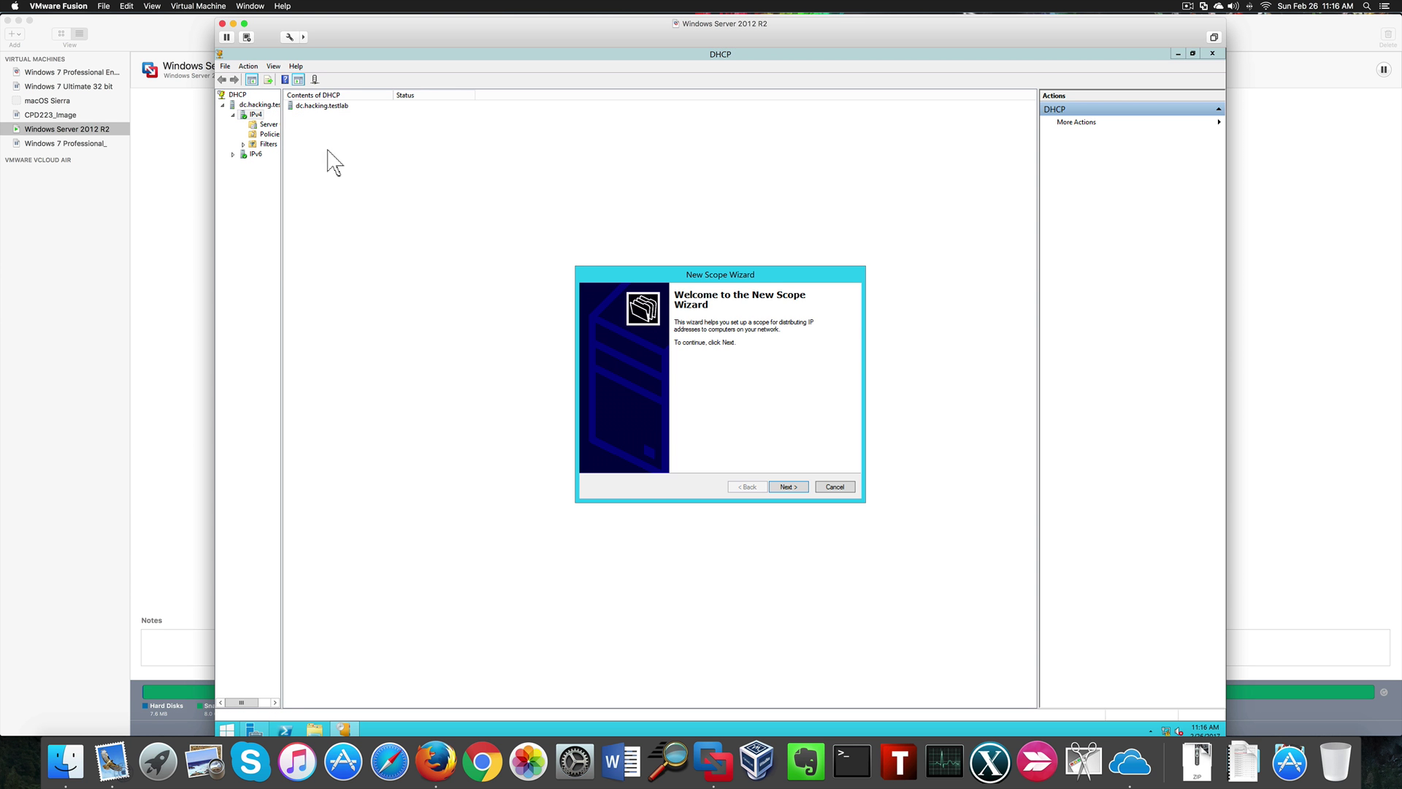
pyautogui.click(802, 487)
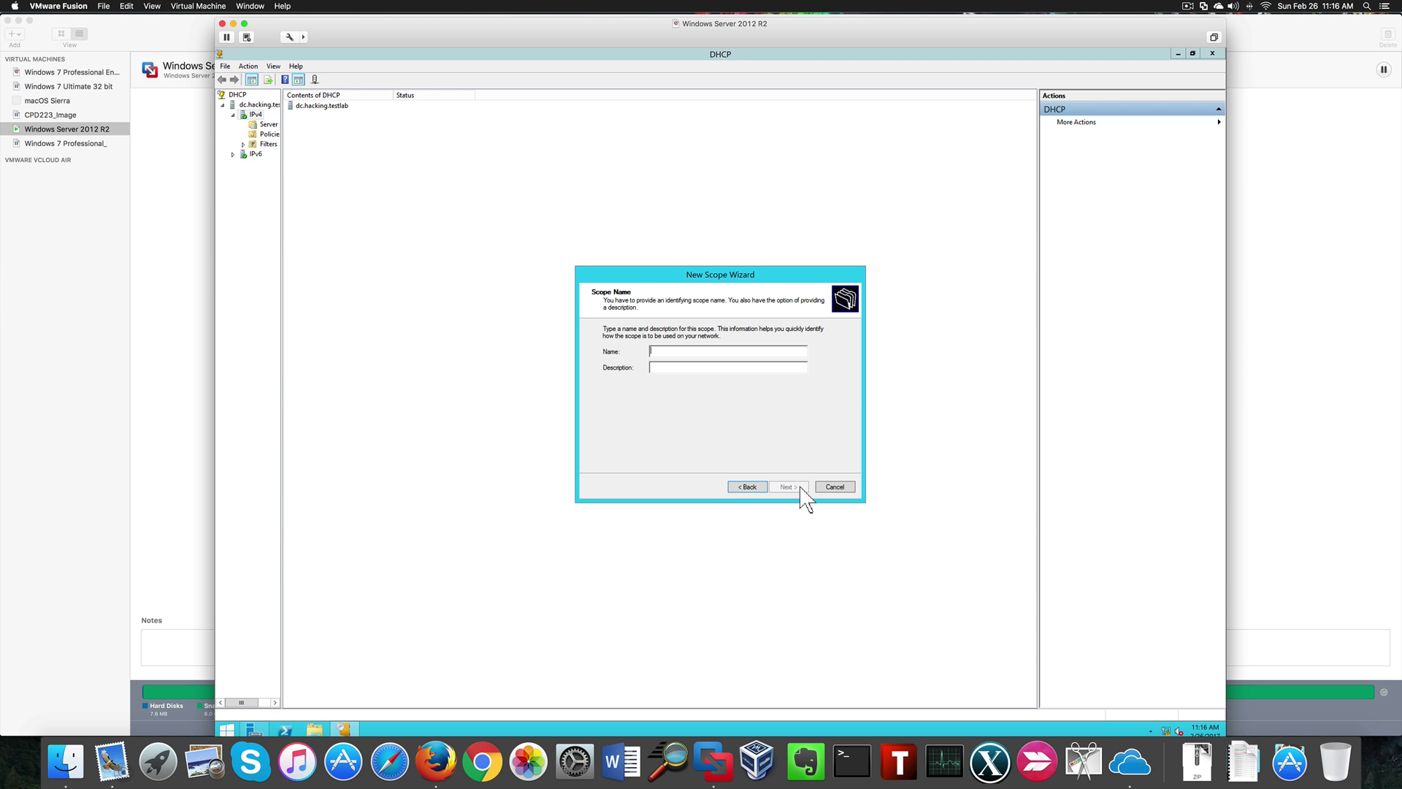
pyautogui.write('Hacking')
pyautogui.click(787, 488)
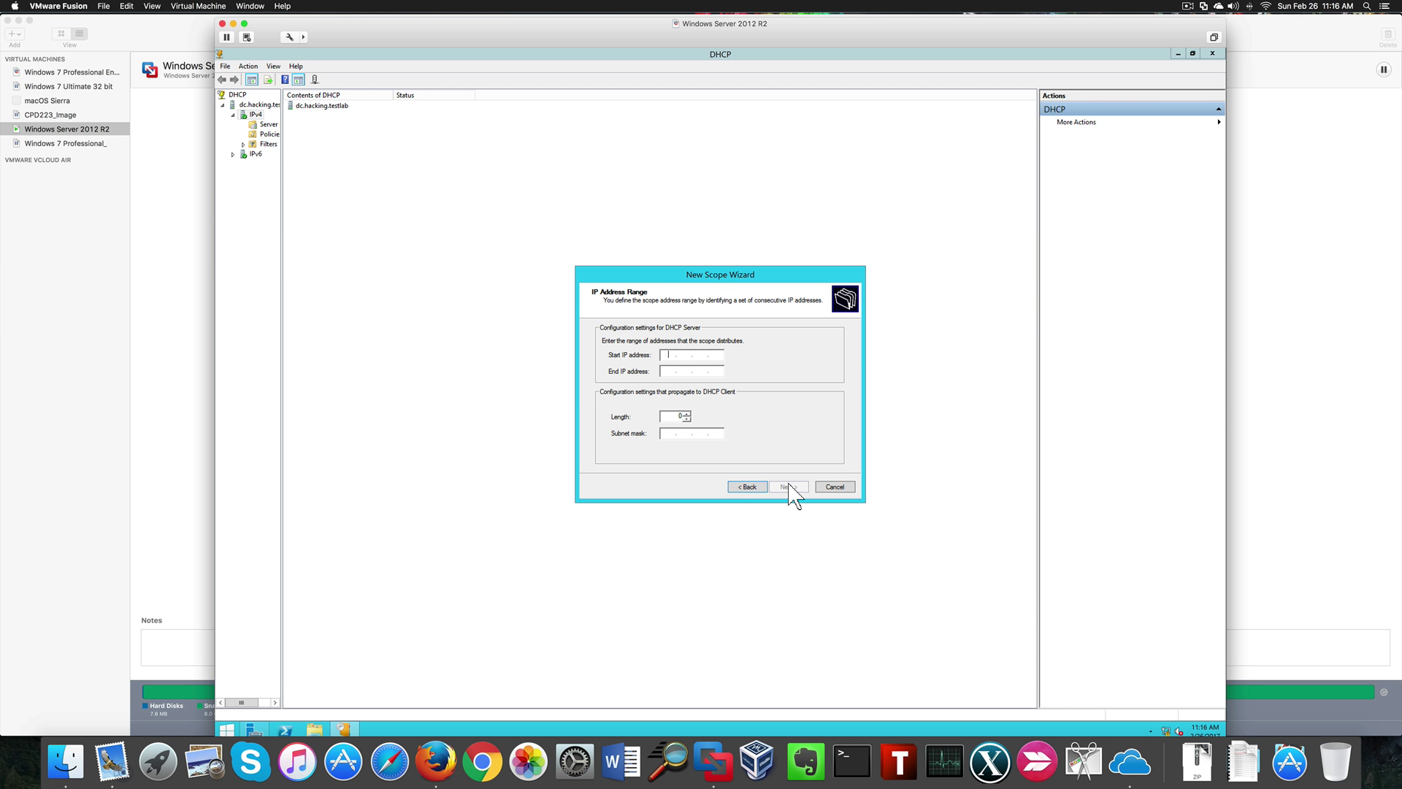
# - Change Ethernet0's preferred DNS server to 172.16.10.20, save it and reopen the adapter's IPv4 properties
pyautogui.write('172.0.0.')
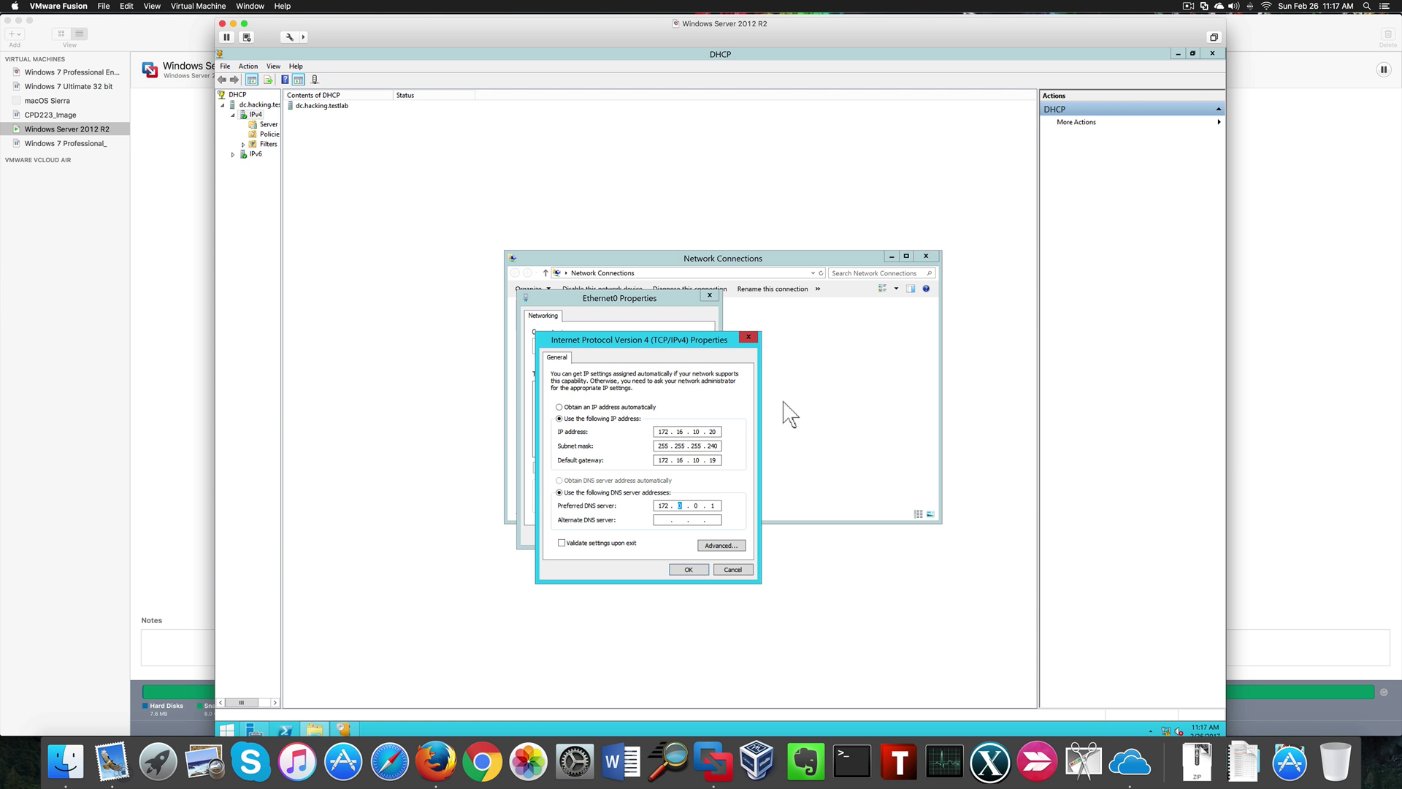
pyautogui.write('16')
pyautogui.click(695, 502)
pyautogui.click(716, 505)
pyautogui.write('2')
pyautogui.click(689, 569)
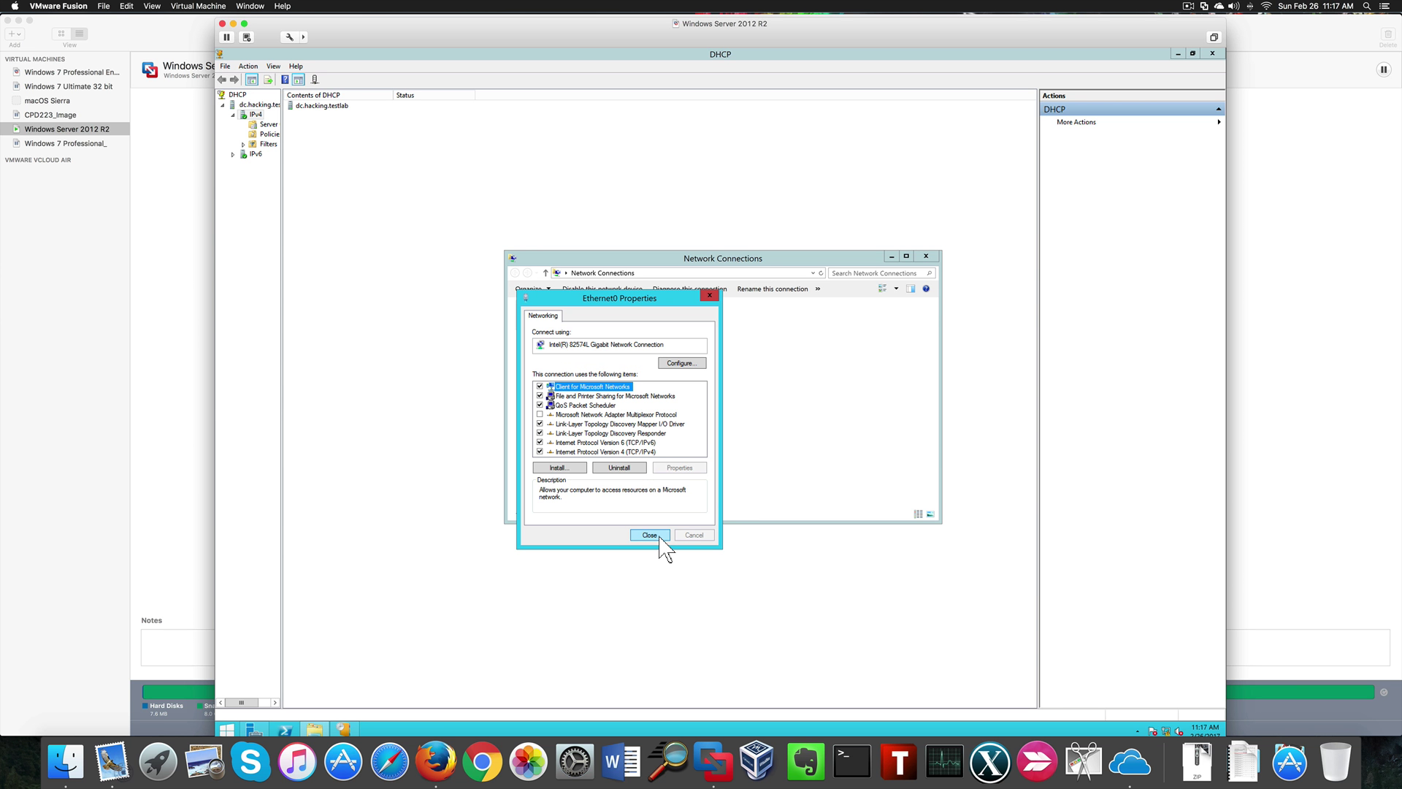
pyautogui.click(628, 452)
pyautogui.click(679, 468)
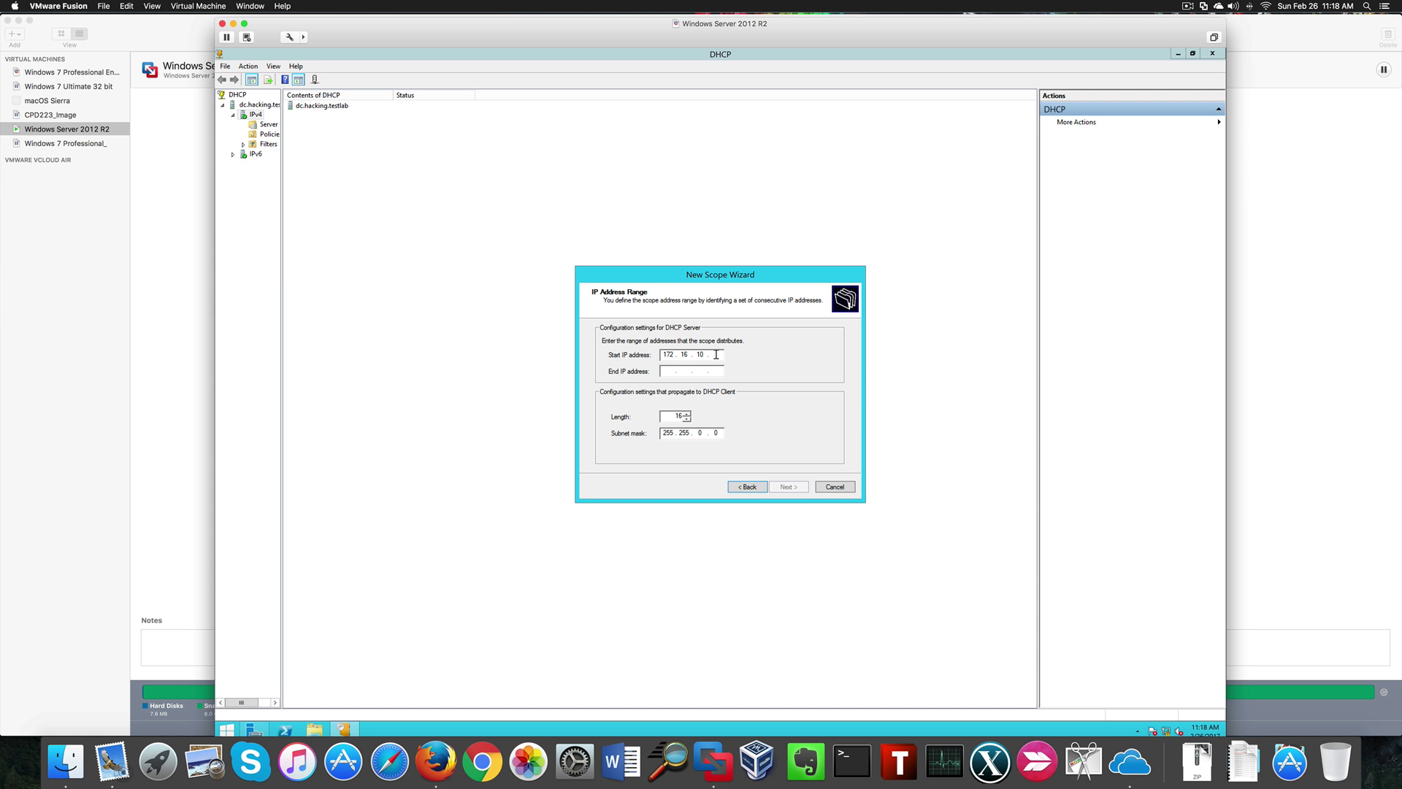
# - Set the scope's address range to 172.16.10.21 through 172.16.10.50 with subnet mask 255.255.255.240 and continue
pyautogui.write('21')
pyautogui.click(664, 370)
pyautogui.write('172 . 16 . 10')
pyautogui.write('50')
pyautogui.doubleClick(699, 432)
pyautogui.write('255 . 240')
pyautogui.click(793, 488)
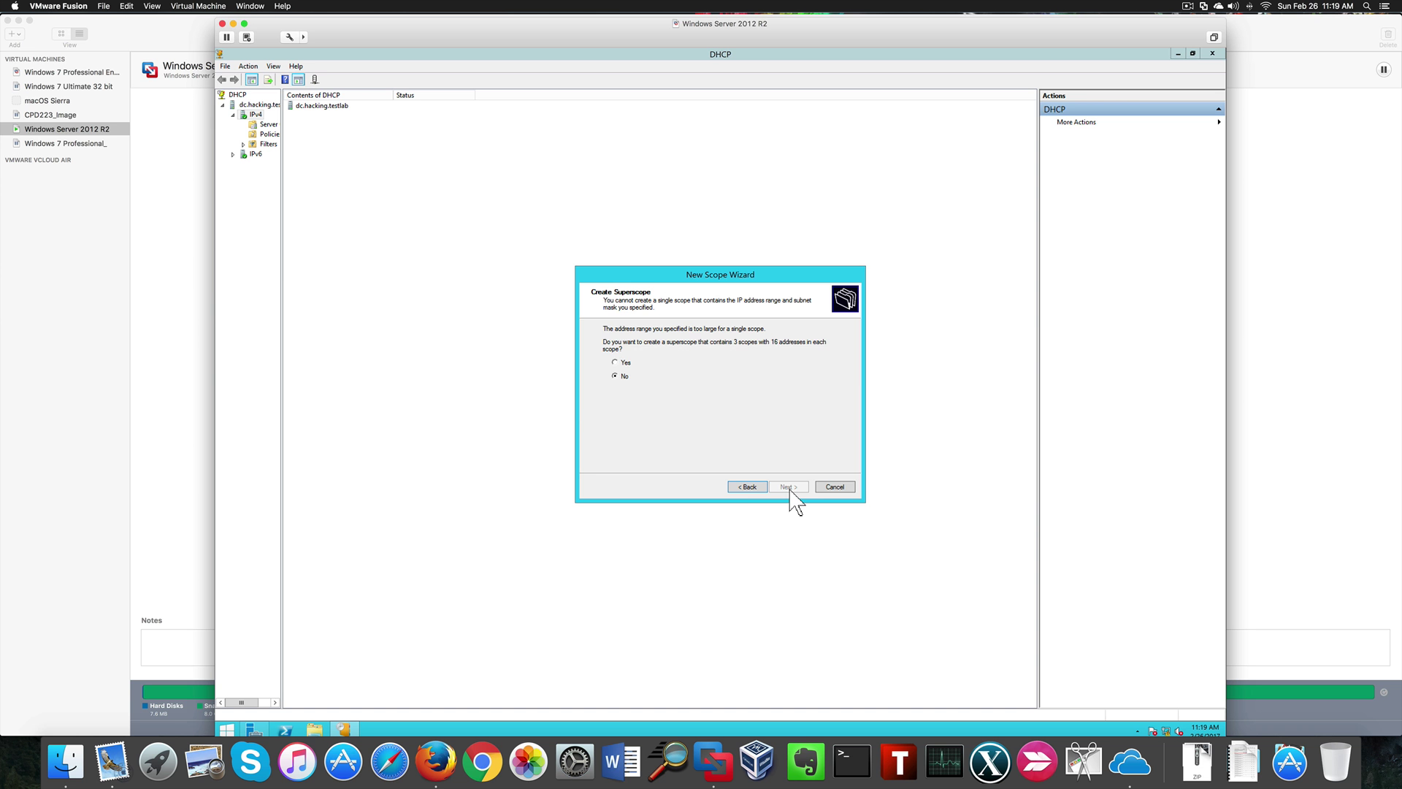
# - Return to the address range, try 172.16.10.31 as the scope's end address, and set it to 172.16.10.30 instead
pyautogui.click(744, 487)
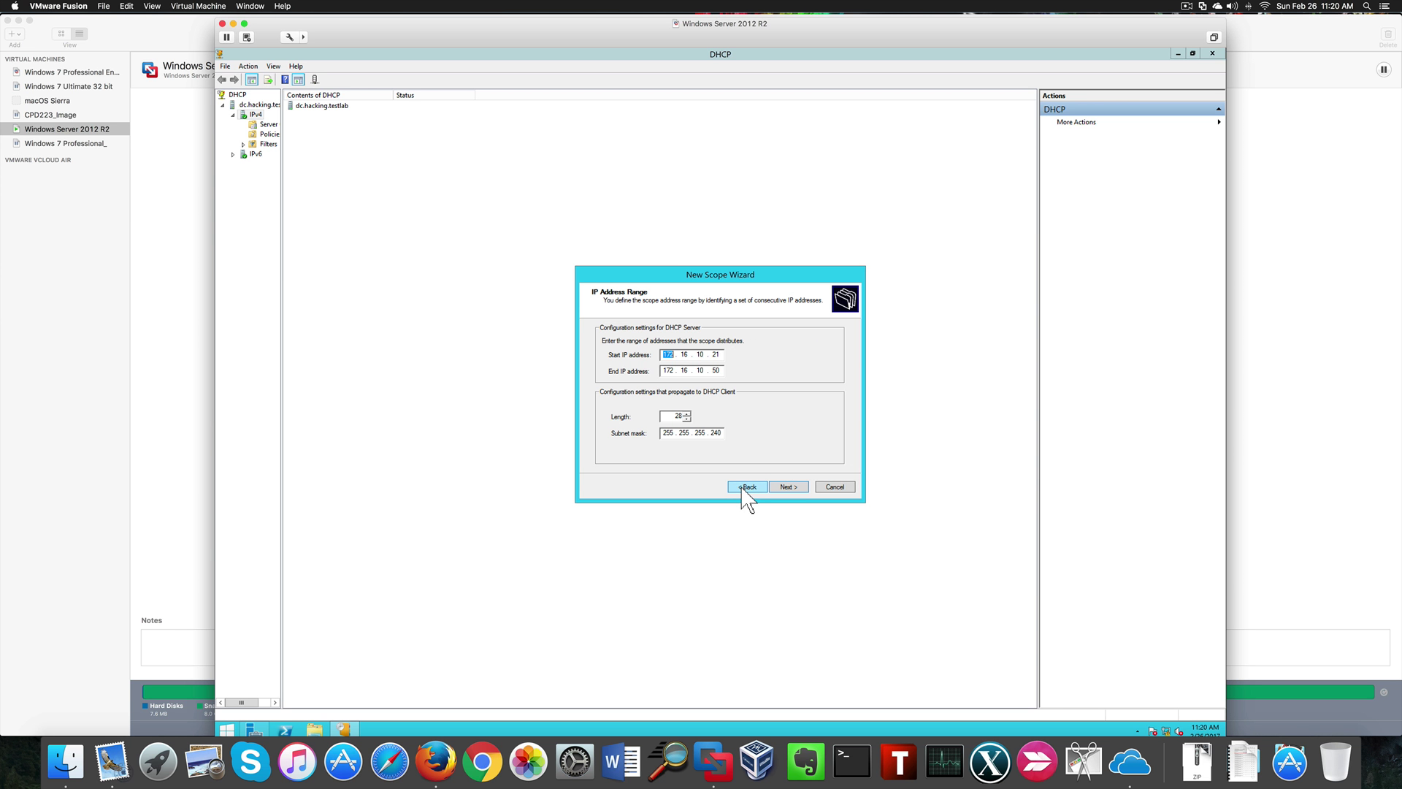
pyautogui.click(718, 370)
pyautogui.doubleClick(718, 370)
pyautogui.write('31')
pyautogui.click(790, 487)
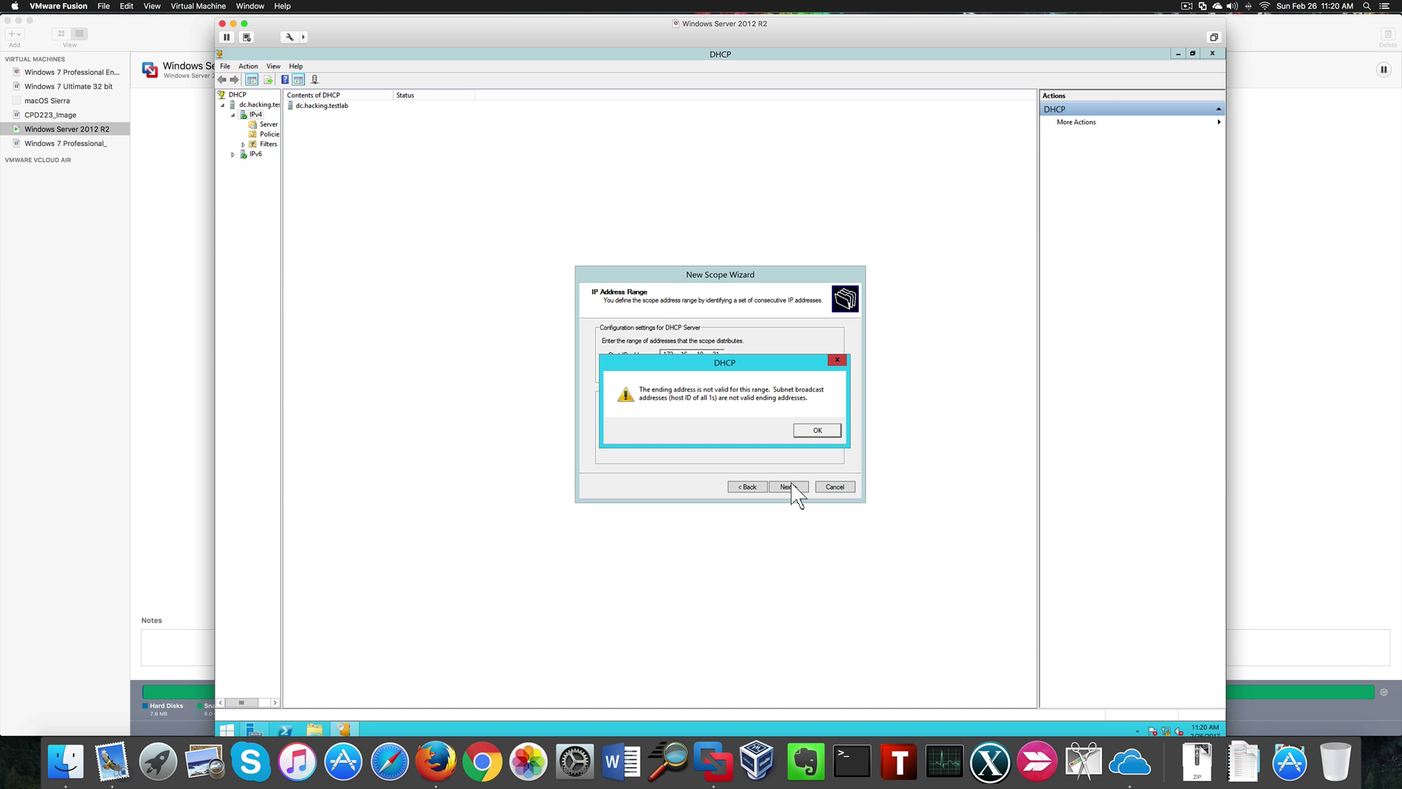
pyautogui.click(826, 431)
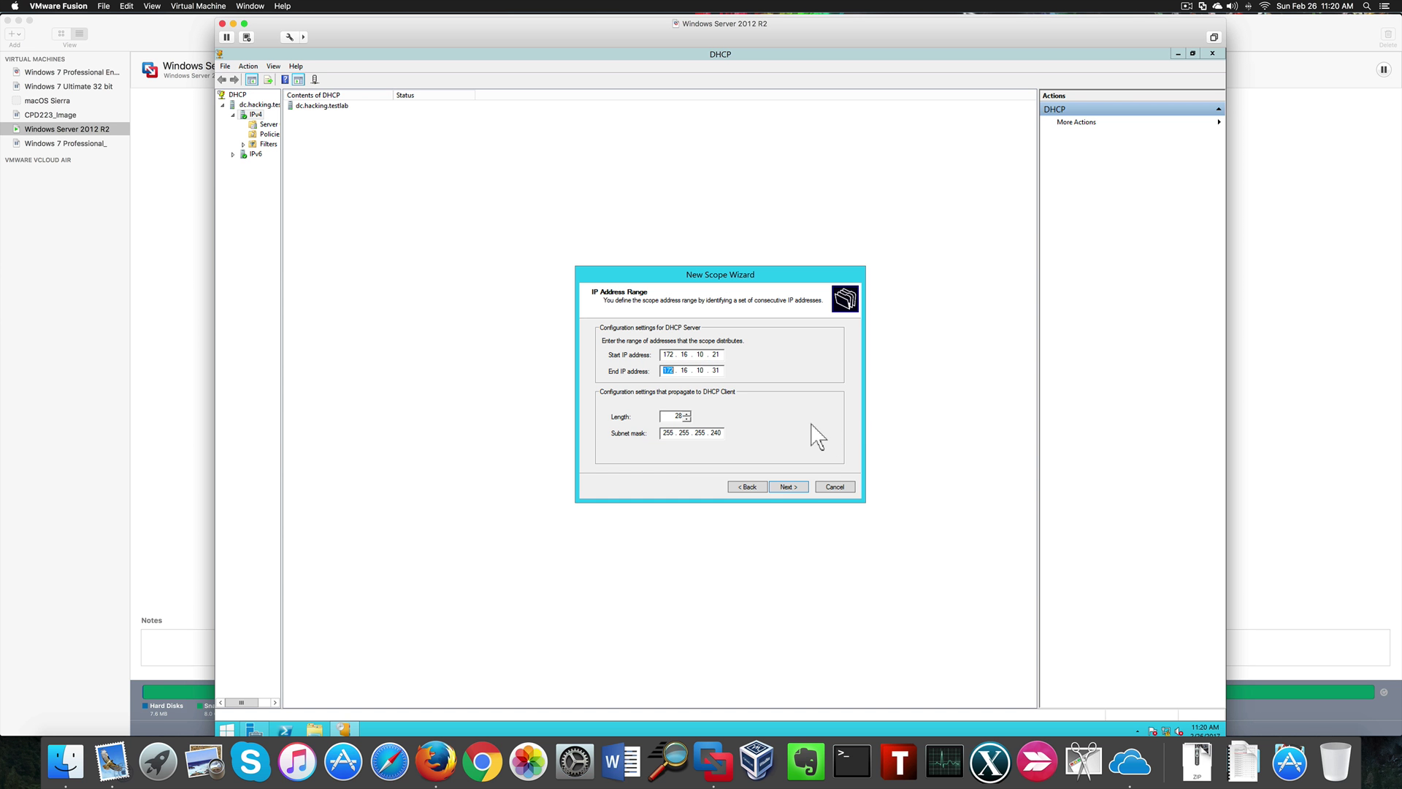
pyautogui.click(718, 370)
pyautogui.click(788, 487)
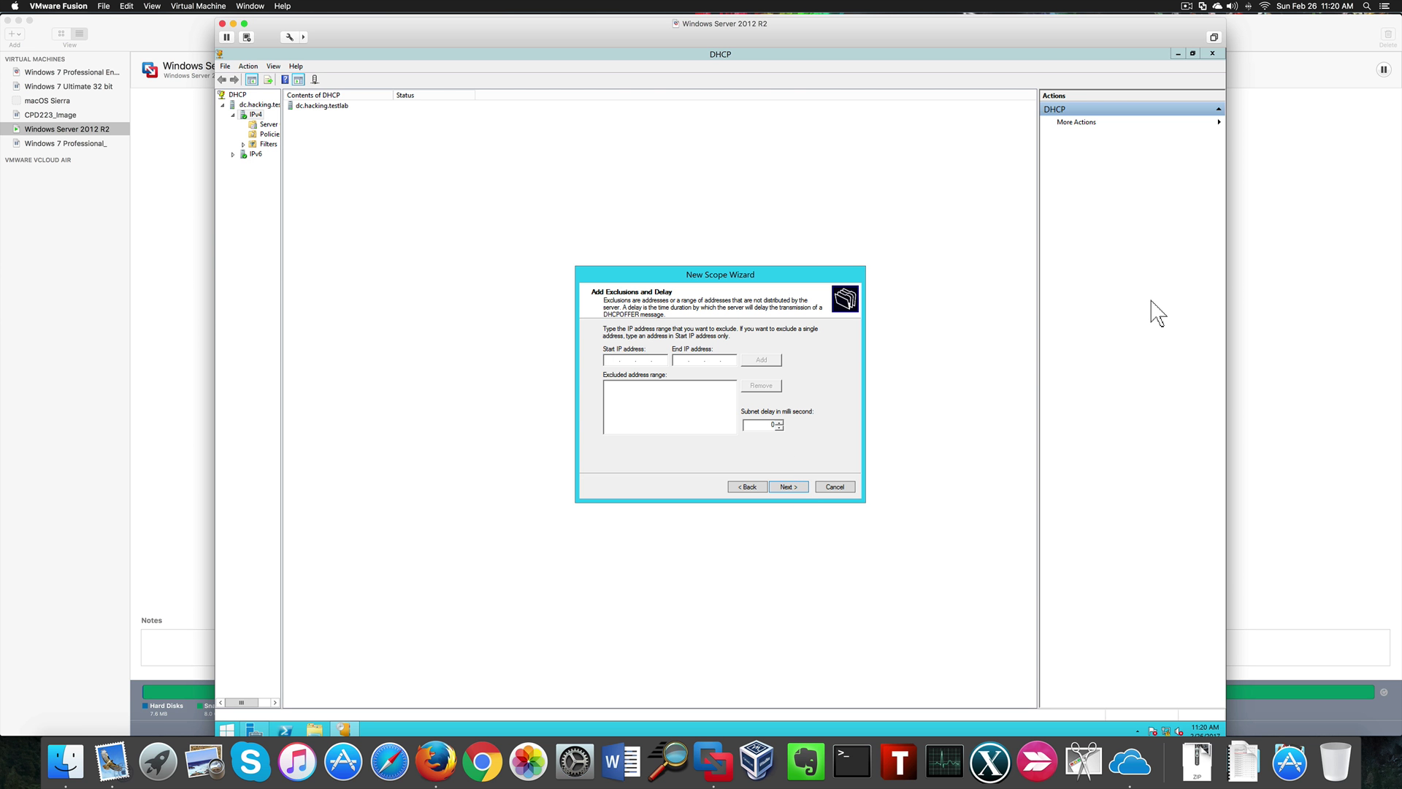
# - Leave exclusions and router empty, and keep the default lease duration, parent domain hacking.testlab and DNS server 172.16.10.20
pyautogui.click(802, 488)
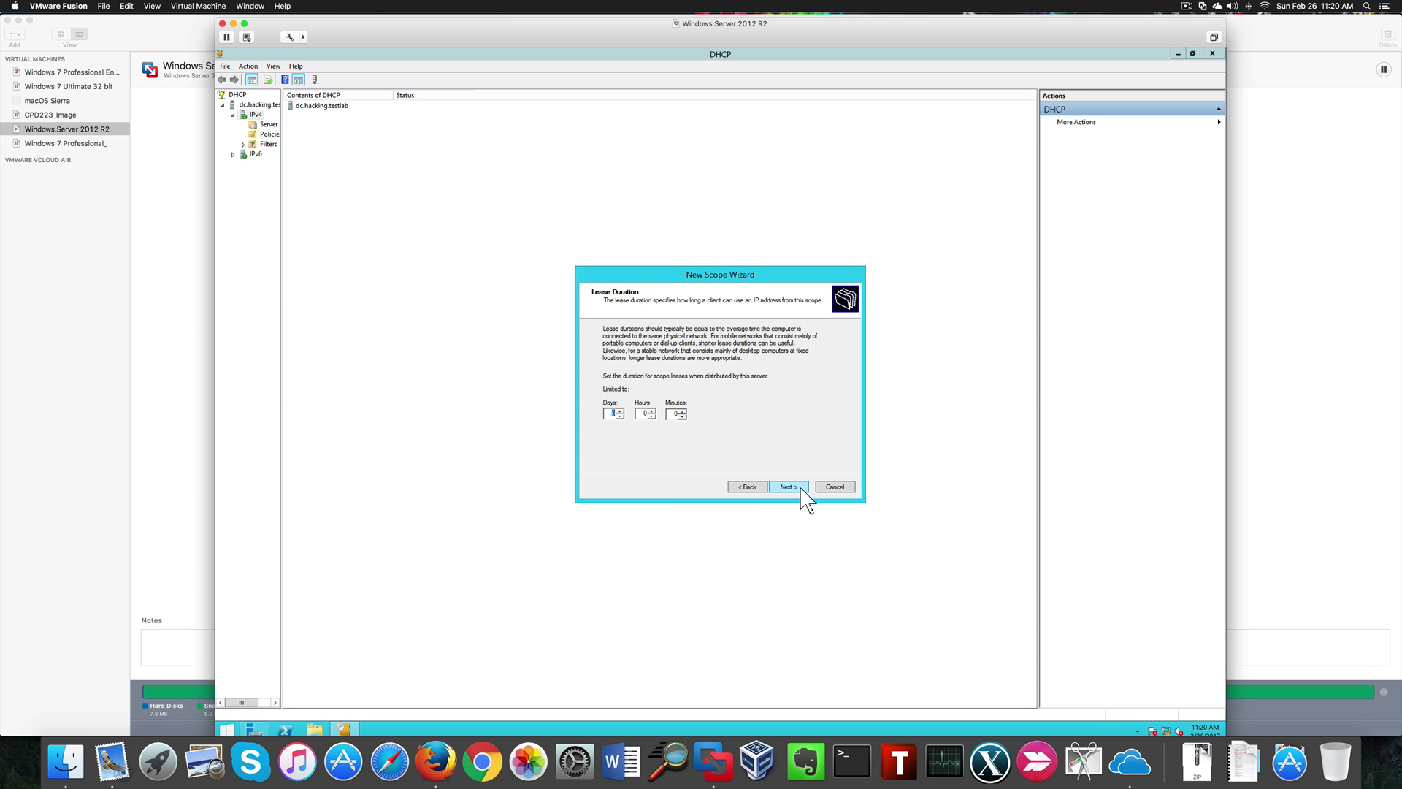
pyautogui.click(788, 487)
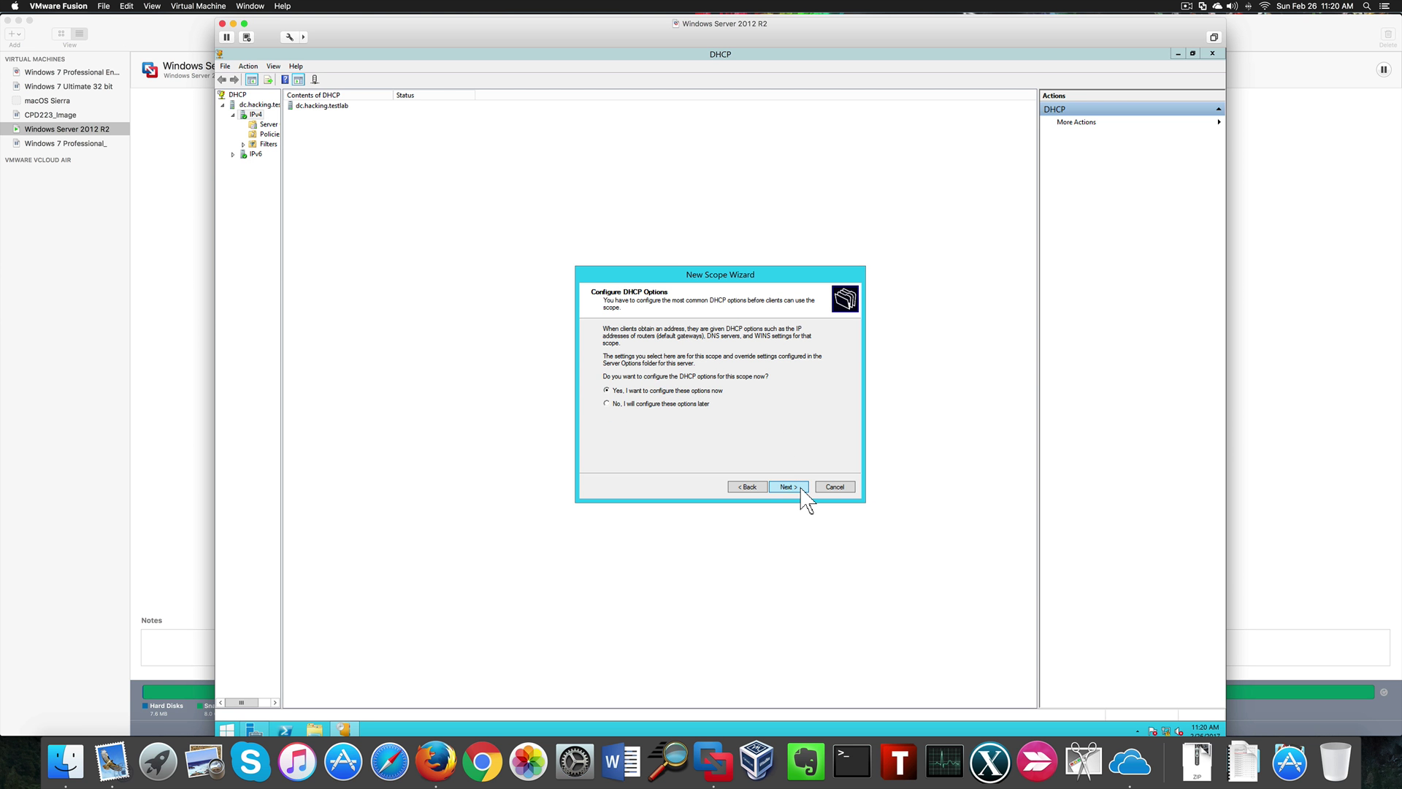
pyautogui.click(788, 487)
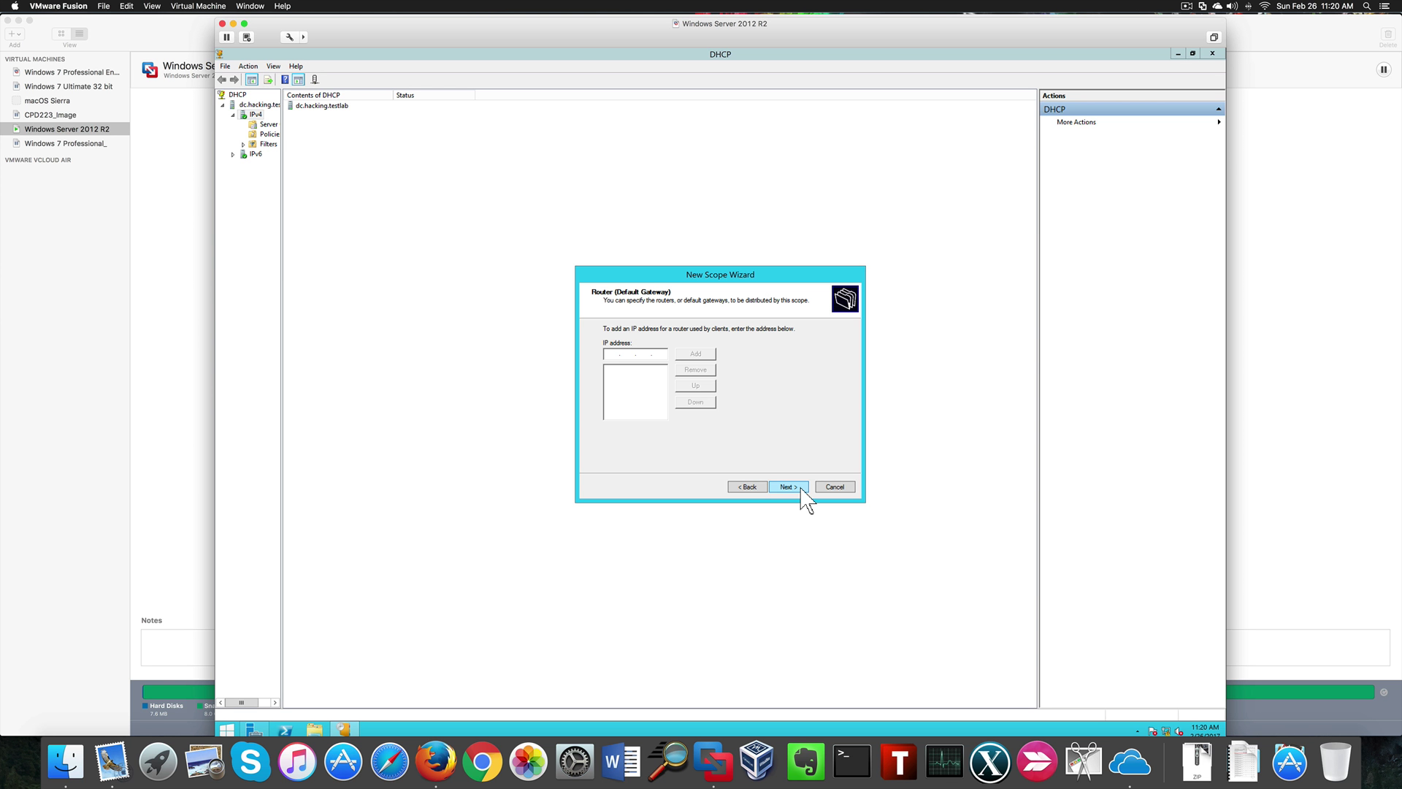
pyautogui.click(802, 487)
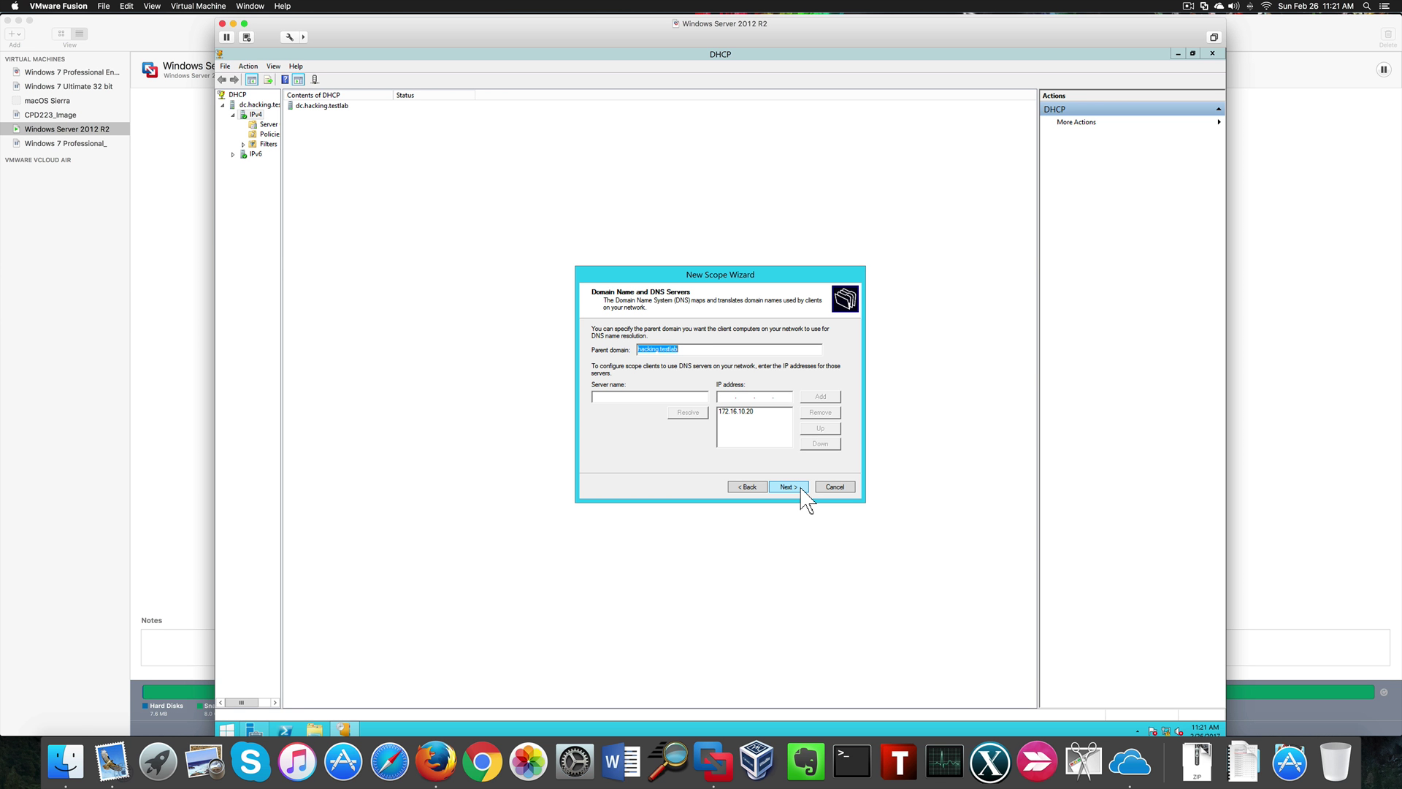
pyautogui.click(801, 487)
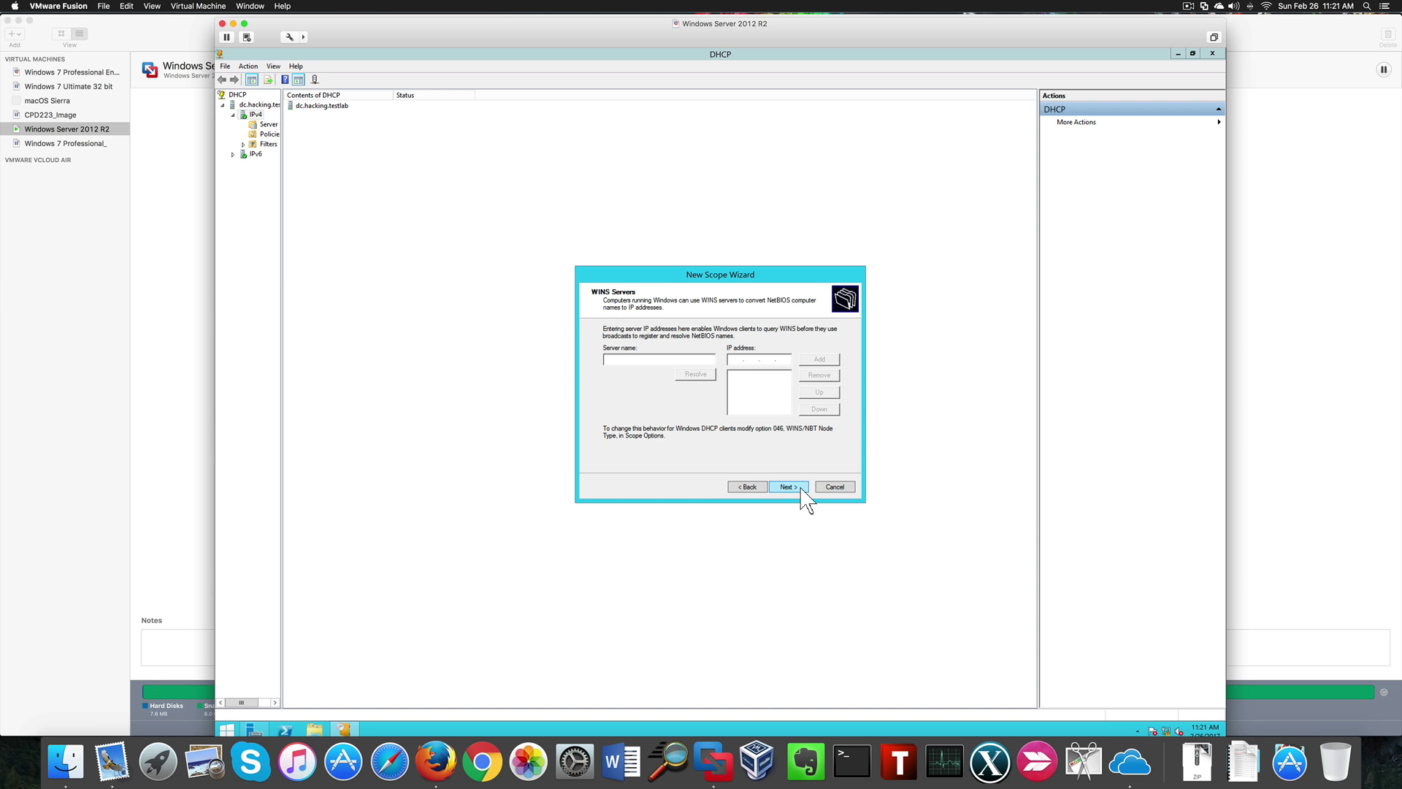
# - Skip the WINS servers, activate the scope now and finish the New Scope Wizard
pyautogui.click(802, 487)
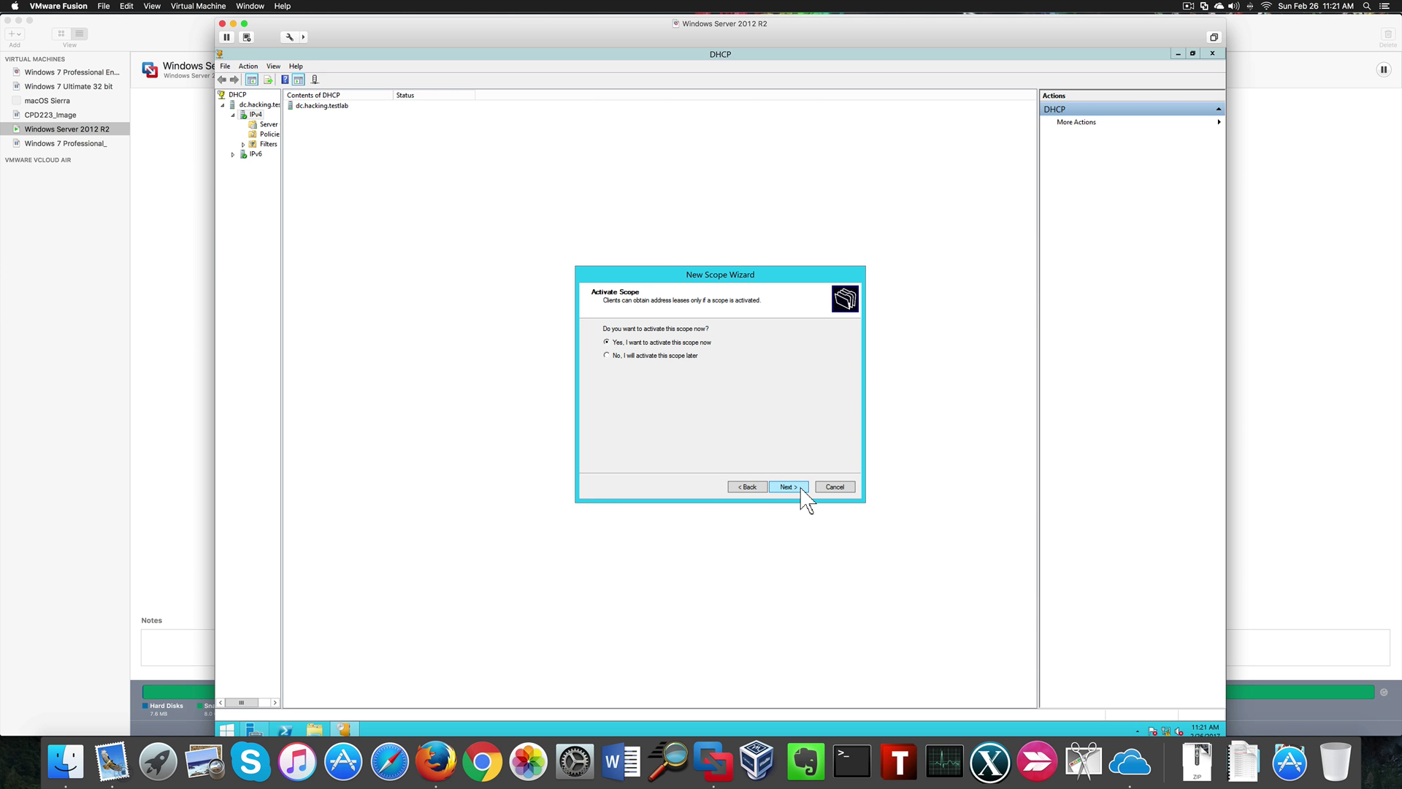
pyautogui.click(802, 487)
pyautogui.click(802, 487)
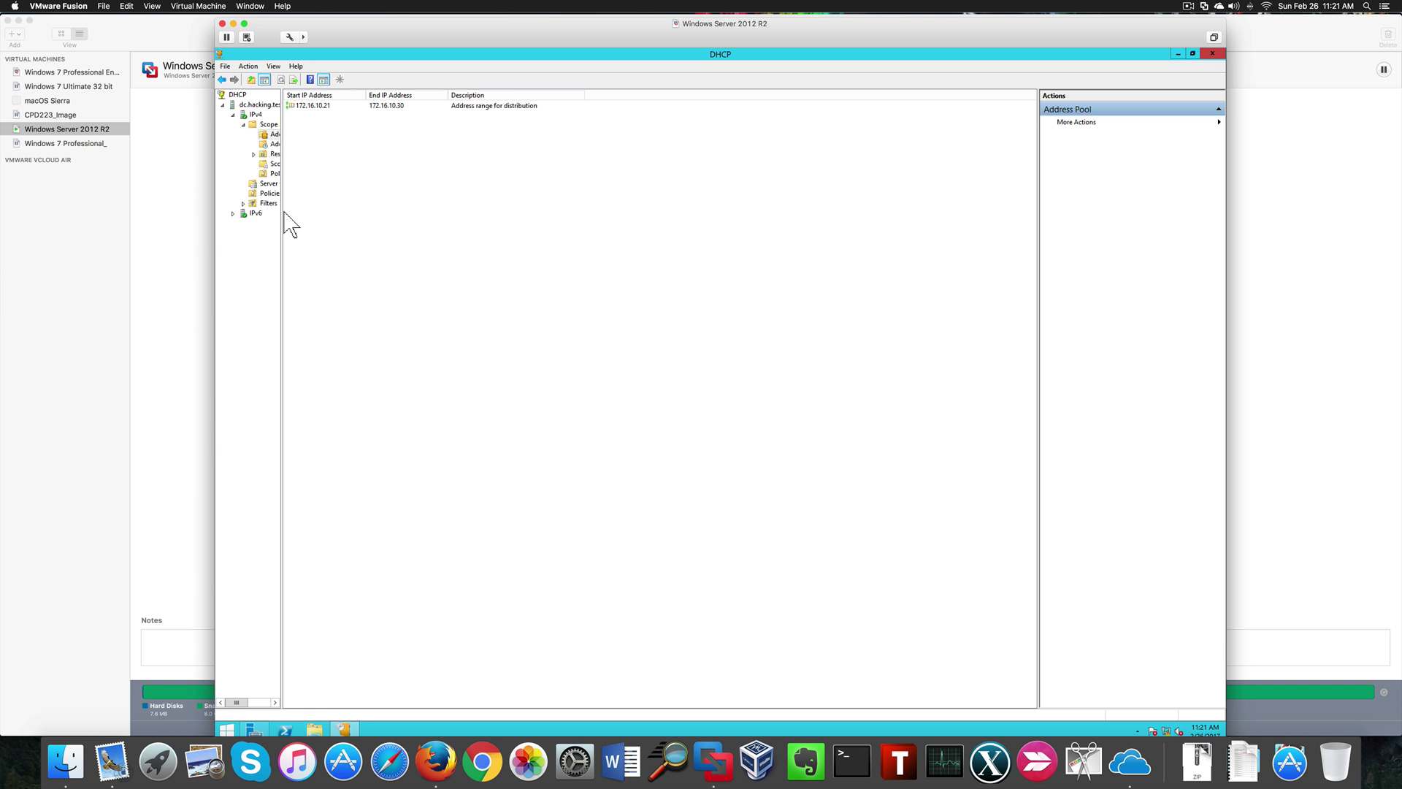
# - Widen the DHCP console tree and review the new scope's address pool, address leases and scope options
pyautogui.moveTo(282, 212); pyautogui.dragTo(341, 215)
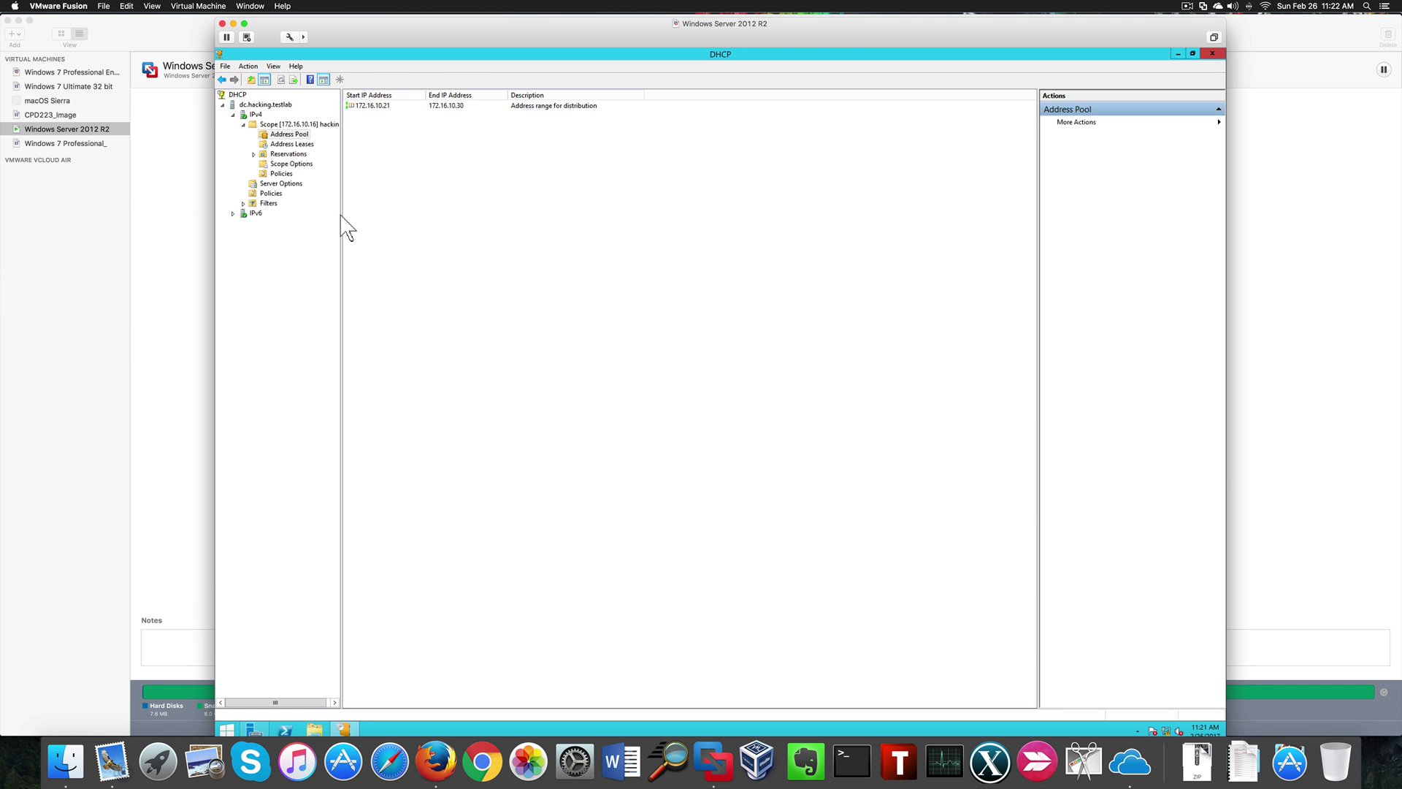
pyautogui.click(291, 145)
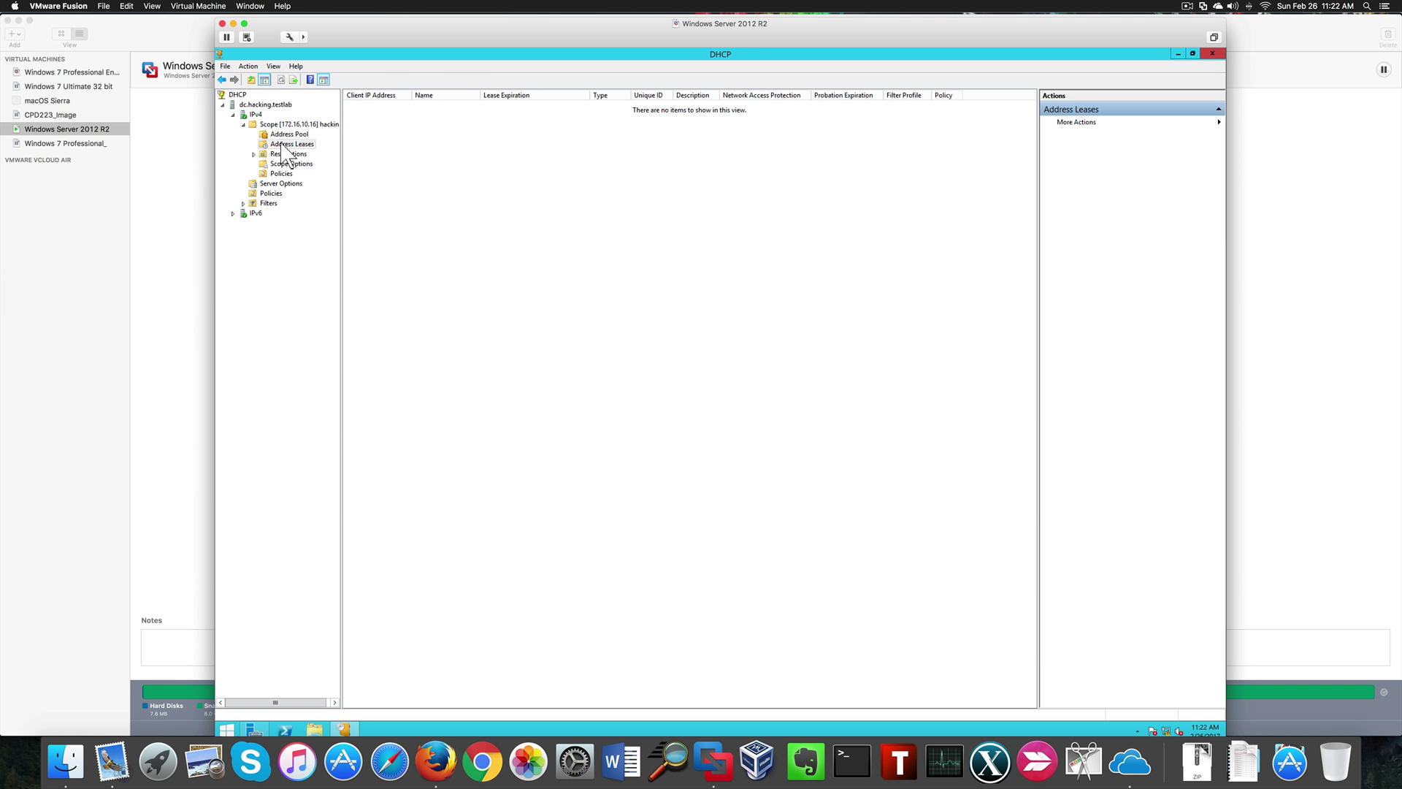
pyautogui.click(294, 136)
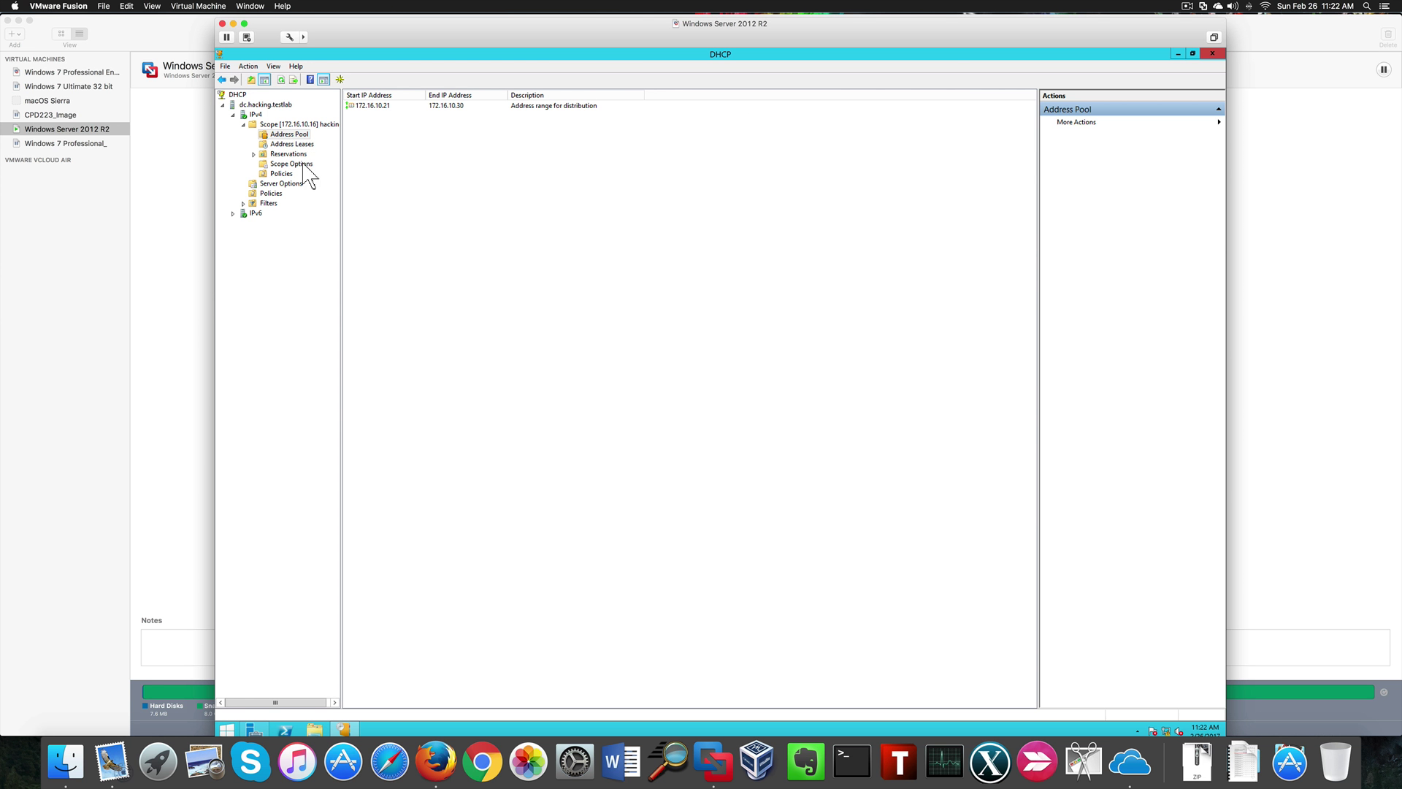
pyautogui.click(298, 171)
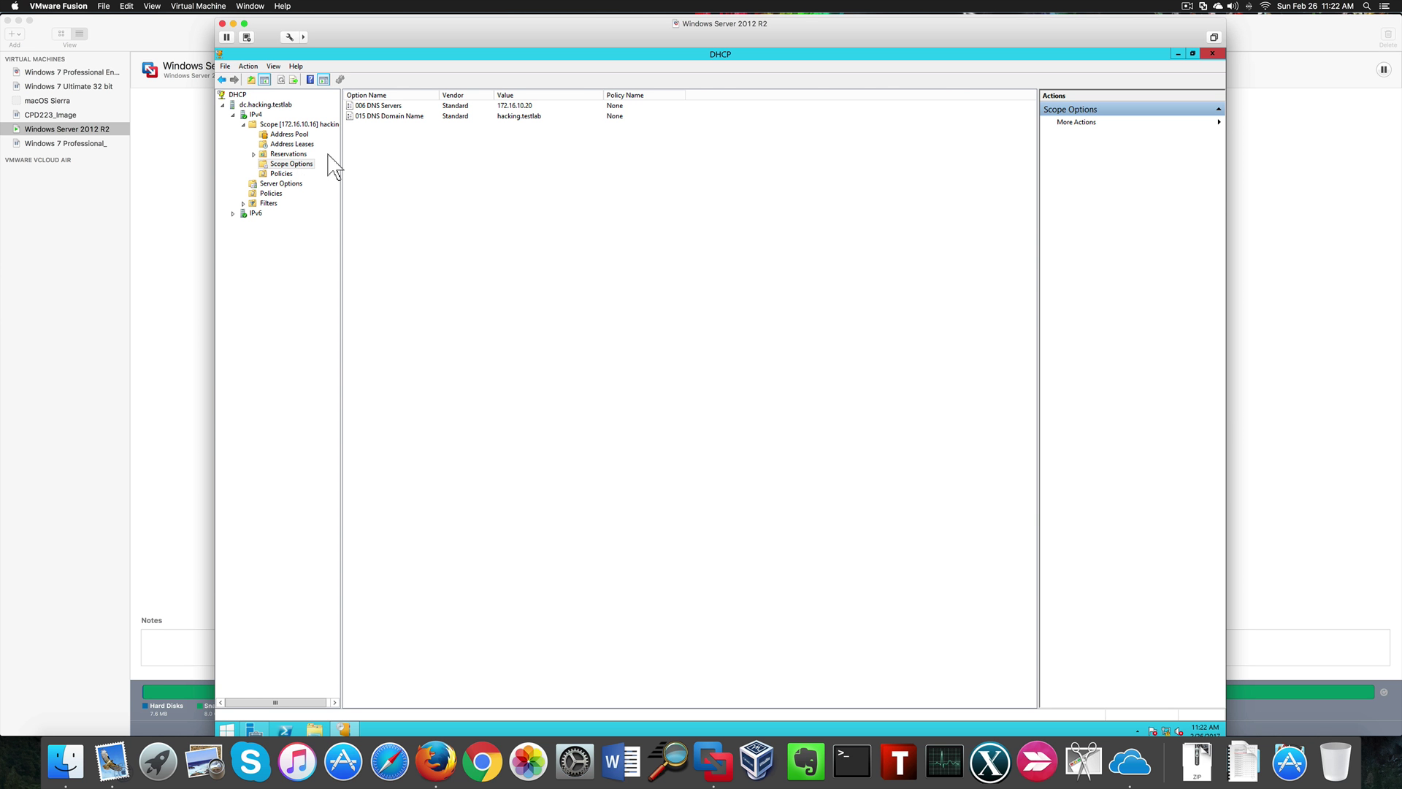
pyautogui.click(301, 146)
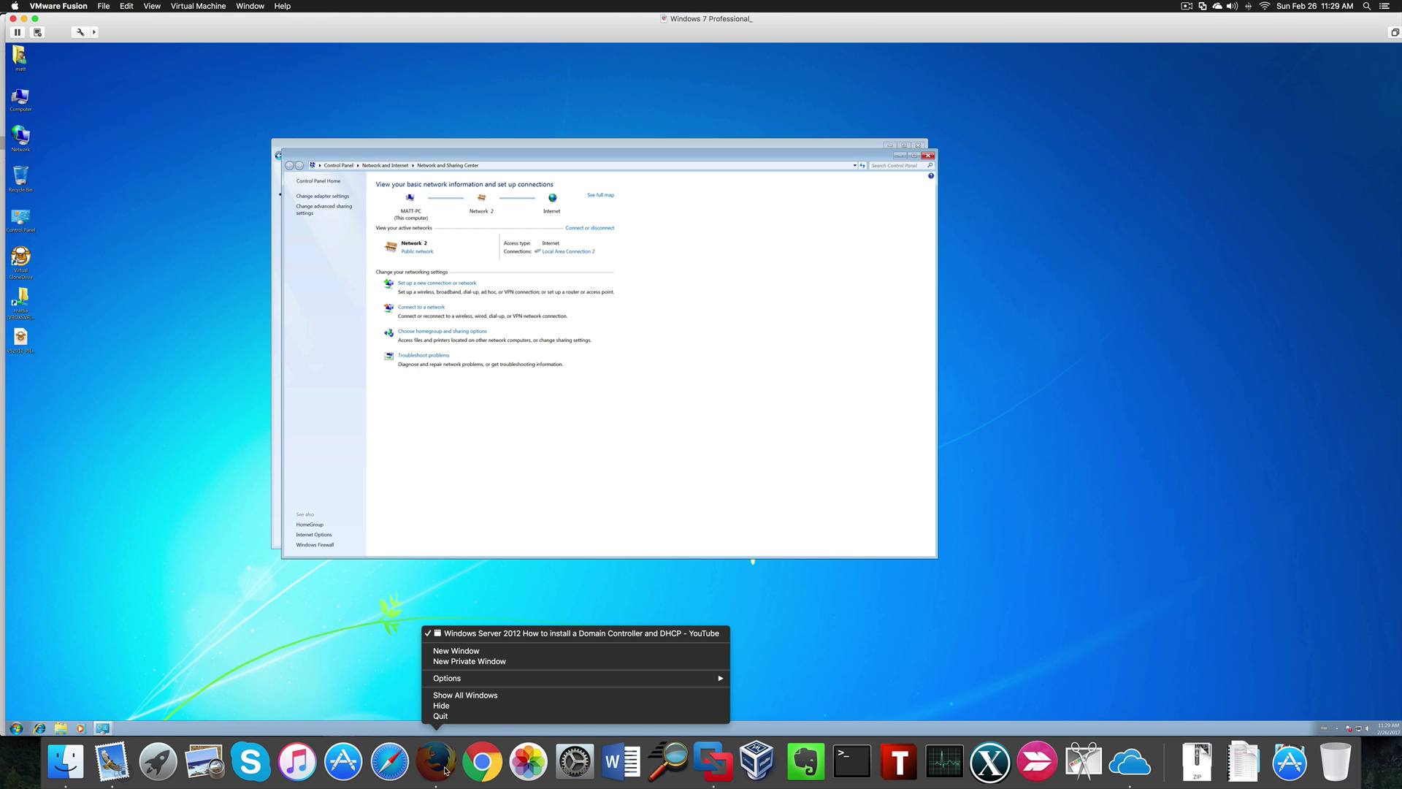
# - On the Windows 7 virtual machine, try to change the computer's membership from its workgroup to the domain hacking.testlab
pyautogui.click(445, 771)
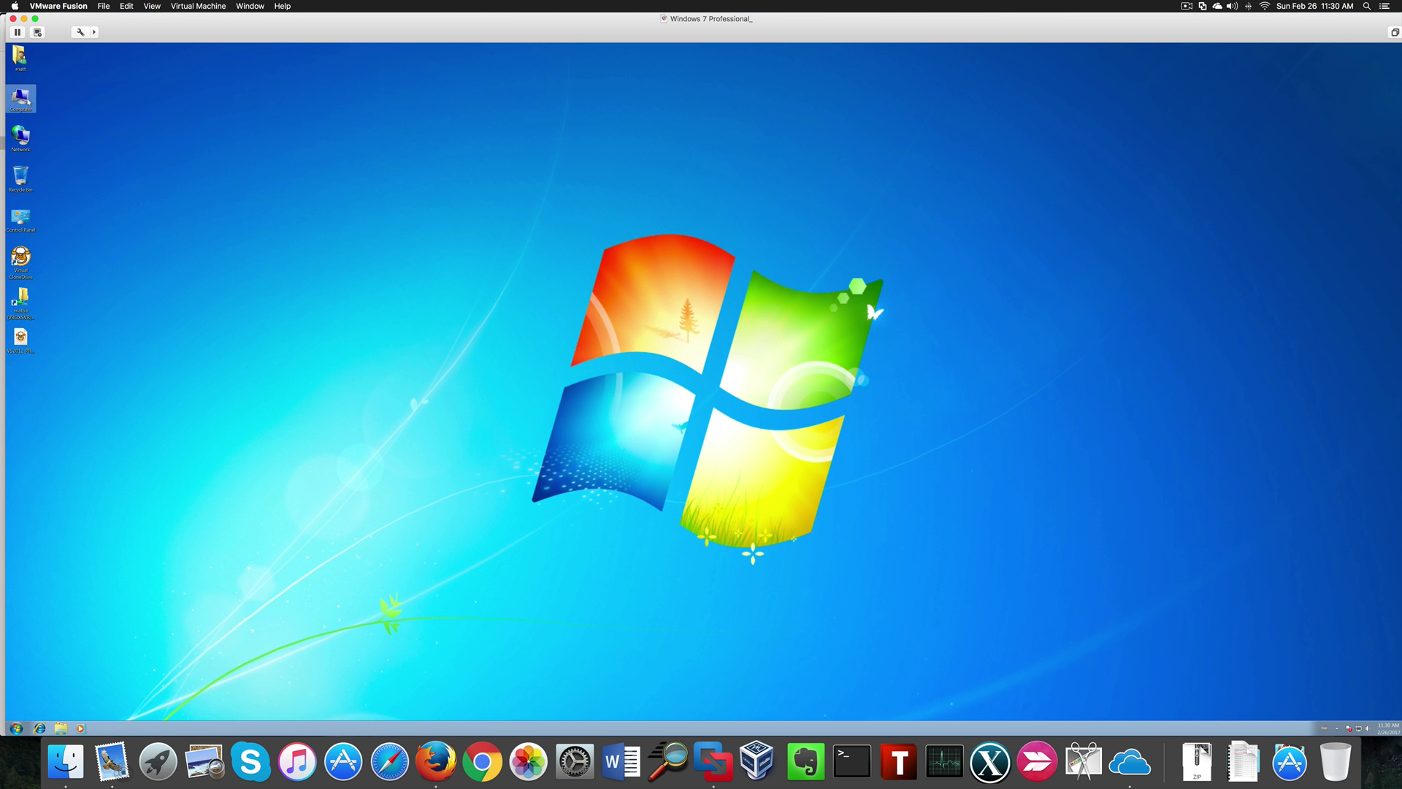
pyautogui.rightClick(27, 100)
pyautogui.click(58, 163)
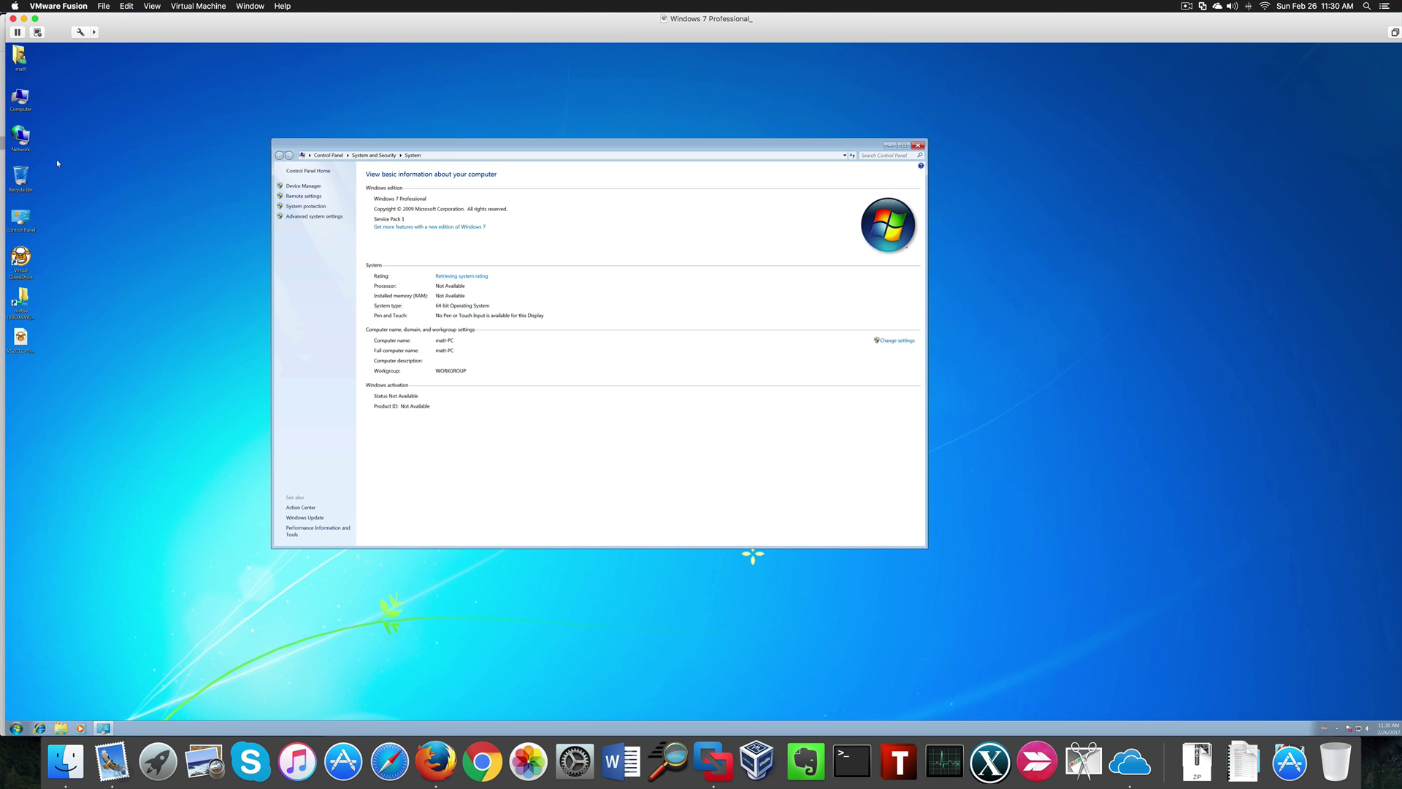
pyautogui.click(897, 341)
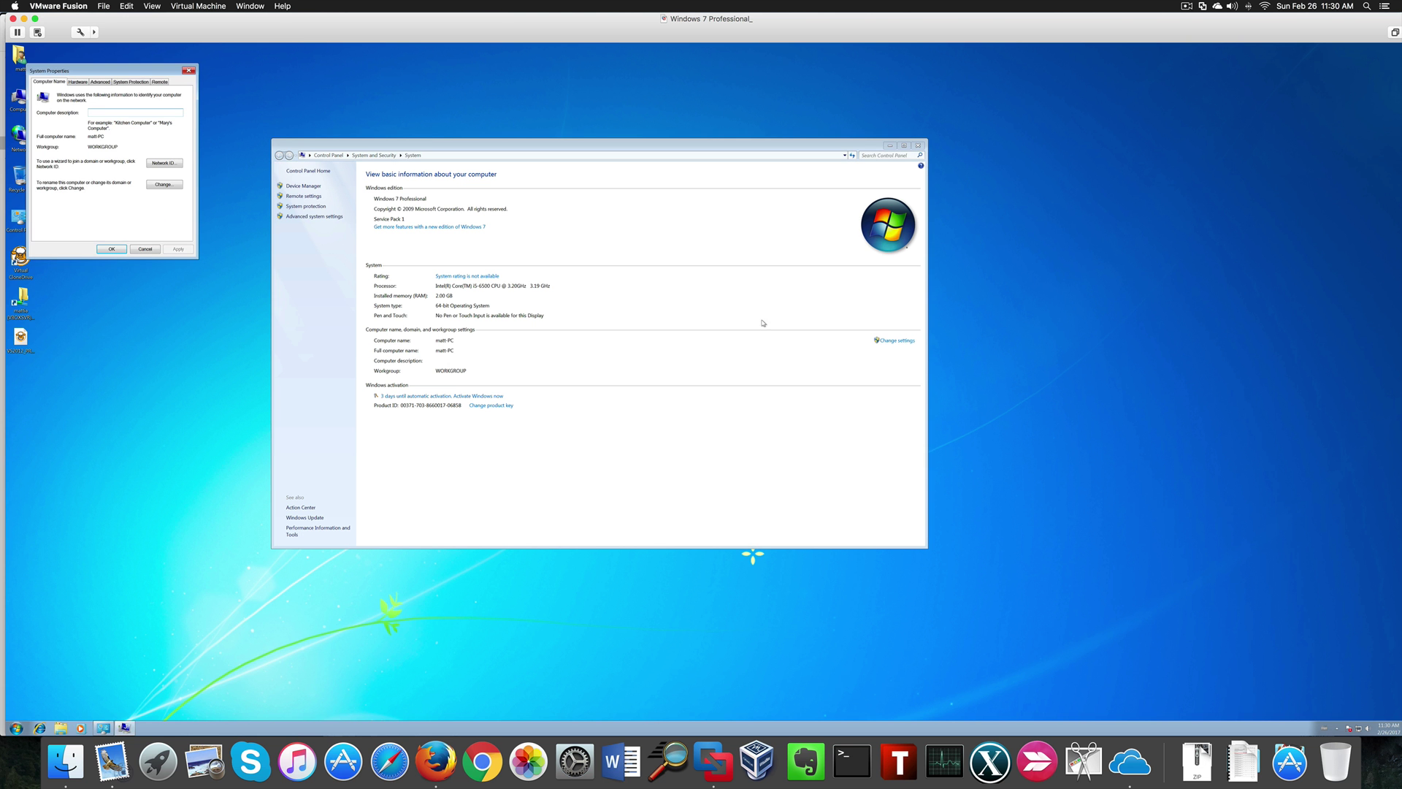
pyautogui.click(156, 185)
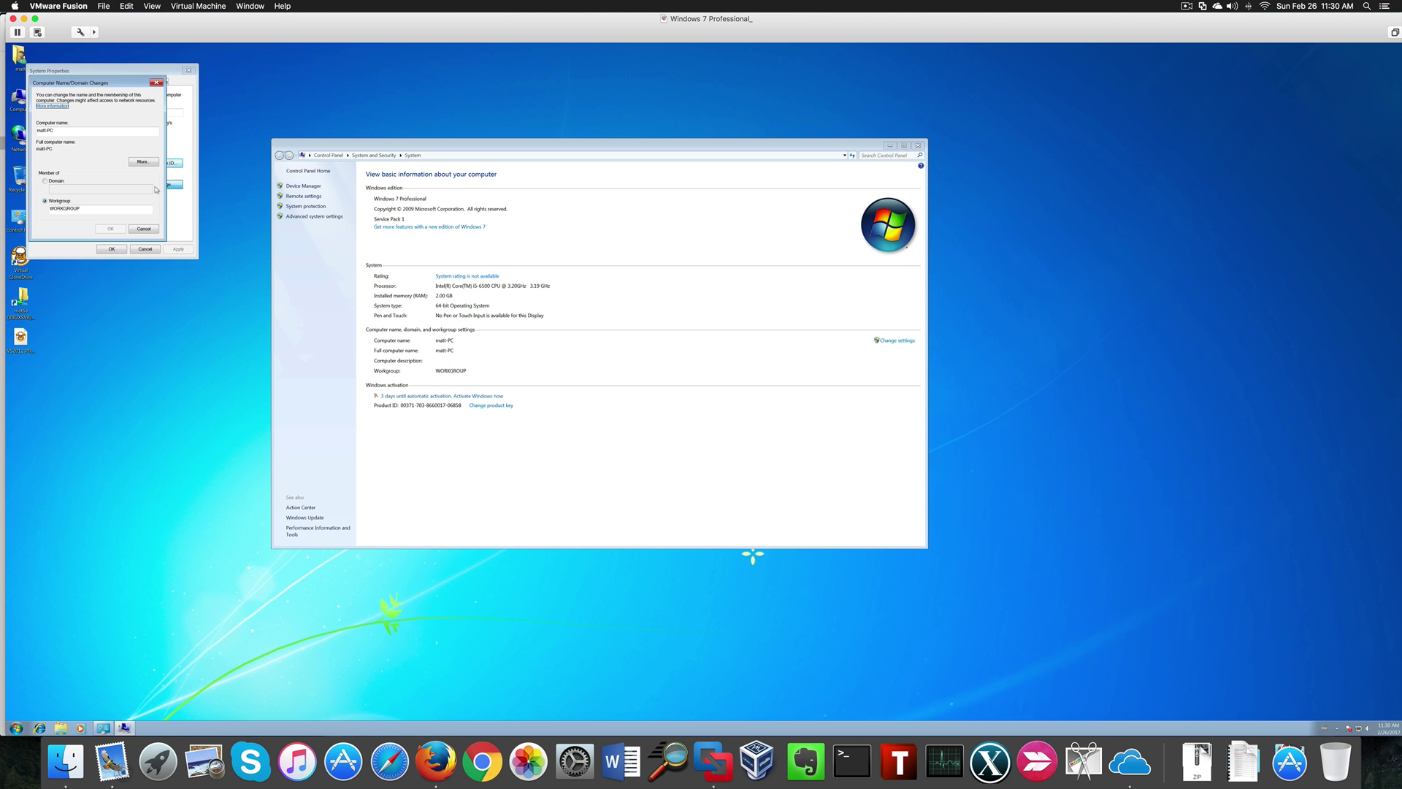
pyautogui.click(56, 180)
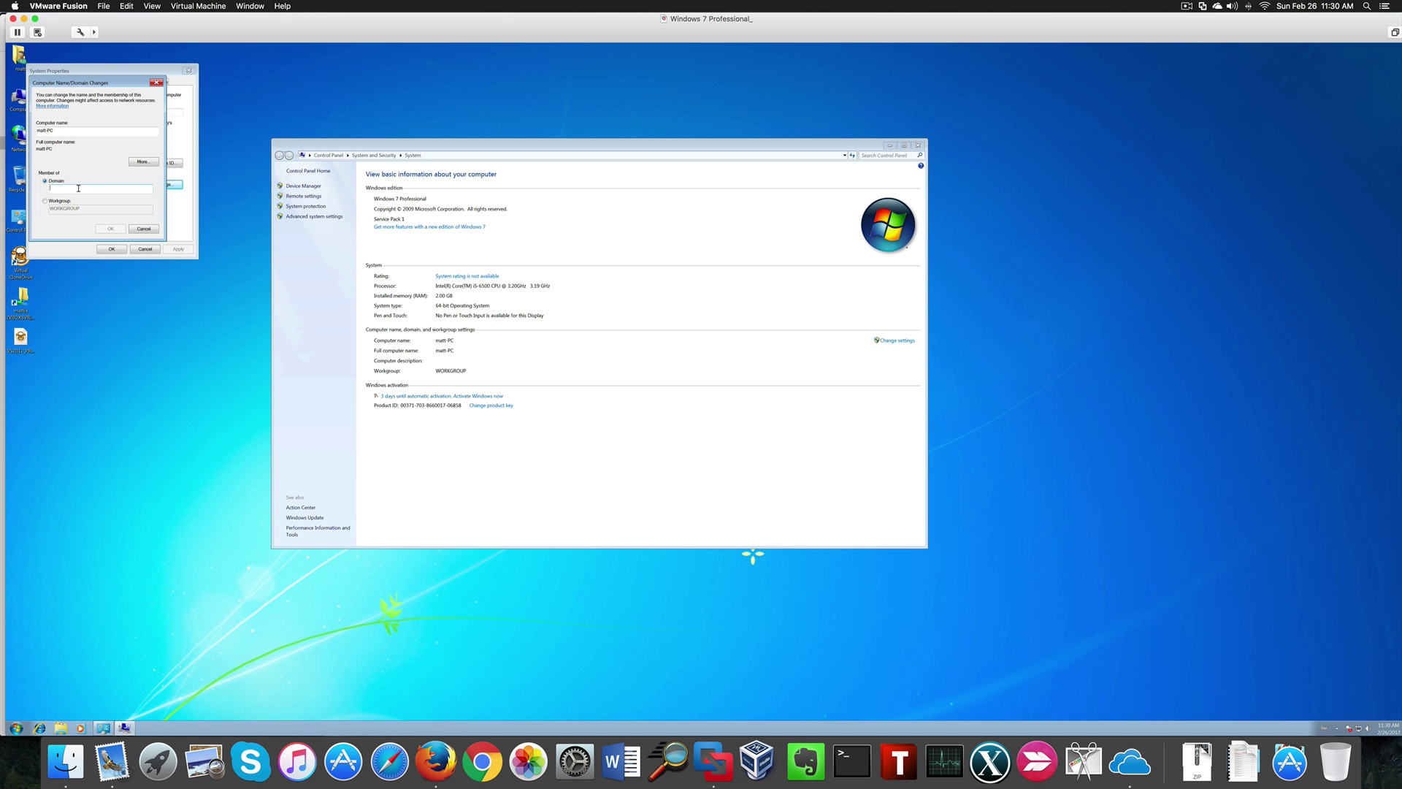
pyautogui.write('hacking.testlab')
pyautogui.click(119, 230)
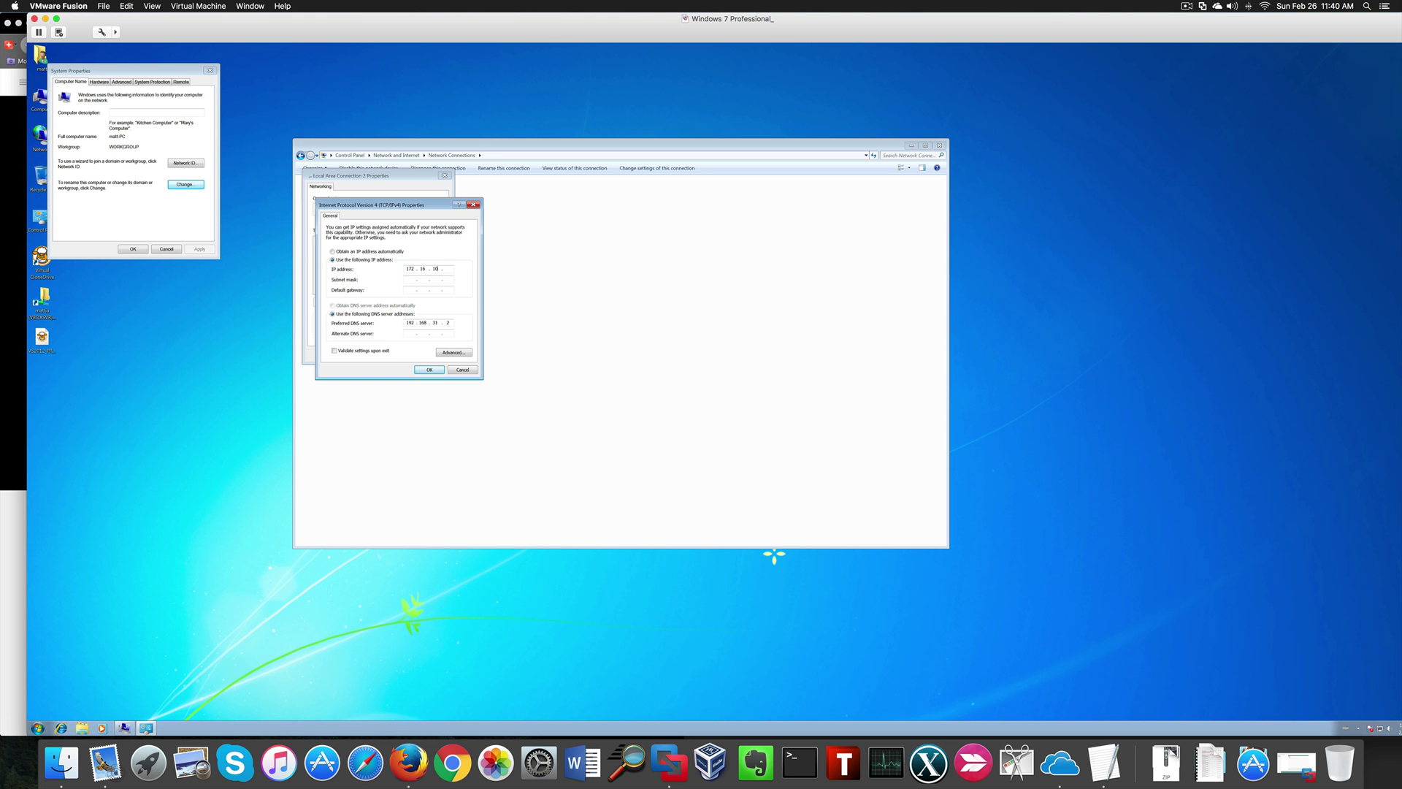
# - Set Local Area Connection 2's subnet mask to 255.255.255.240, fill in its default gateway and preferred DNS server, and save the IPv4 settings
pyautogui.click(404, 279)
pyautogui.write('255 . 255 . 255 . 240')
pyautogui.click(413, 290)
pyautogui.doubleClick(411, 323)
pyautogui.doubleClick(447, 290)
pyautogui.click(429, 369)
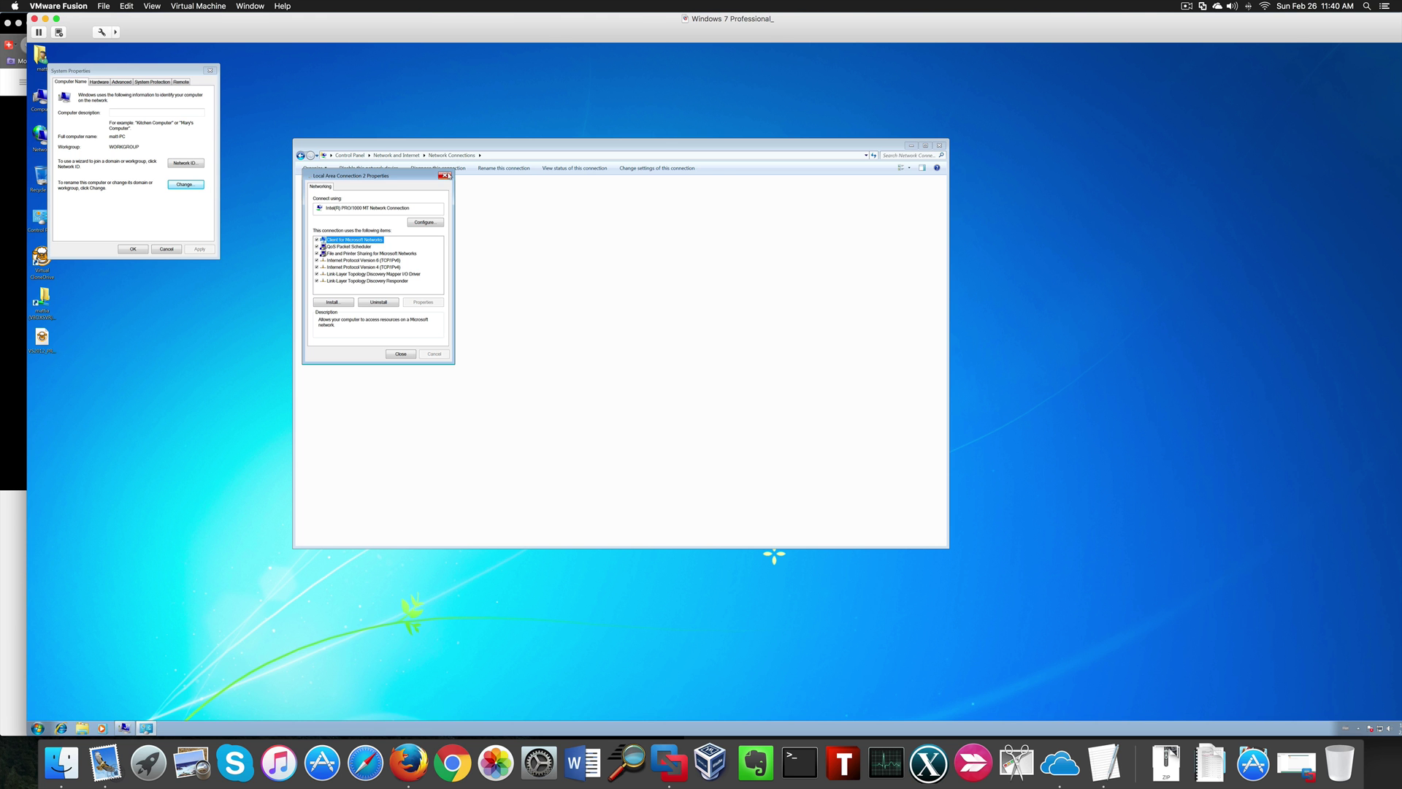
# - Close the Local Area Connection 2 properties and the Network Connections window
pyautogui.click(446, 176)
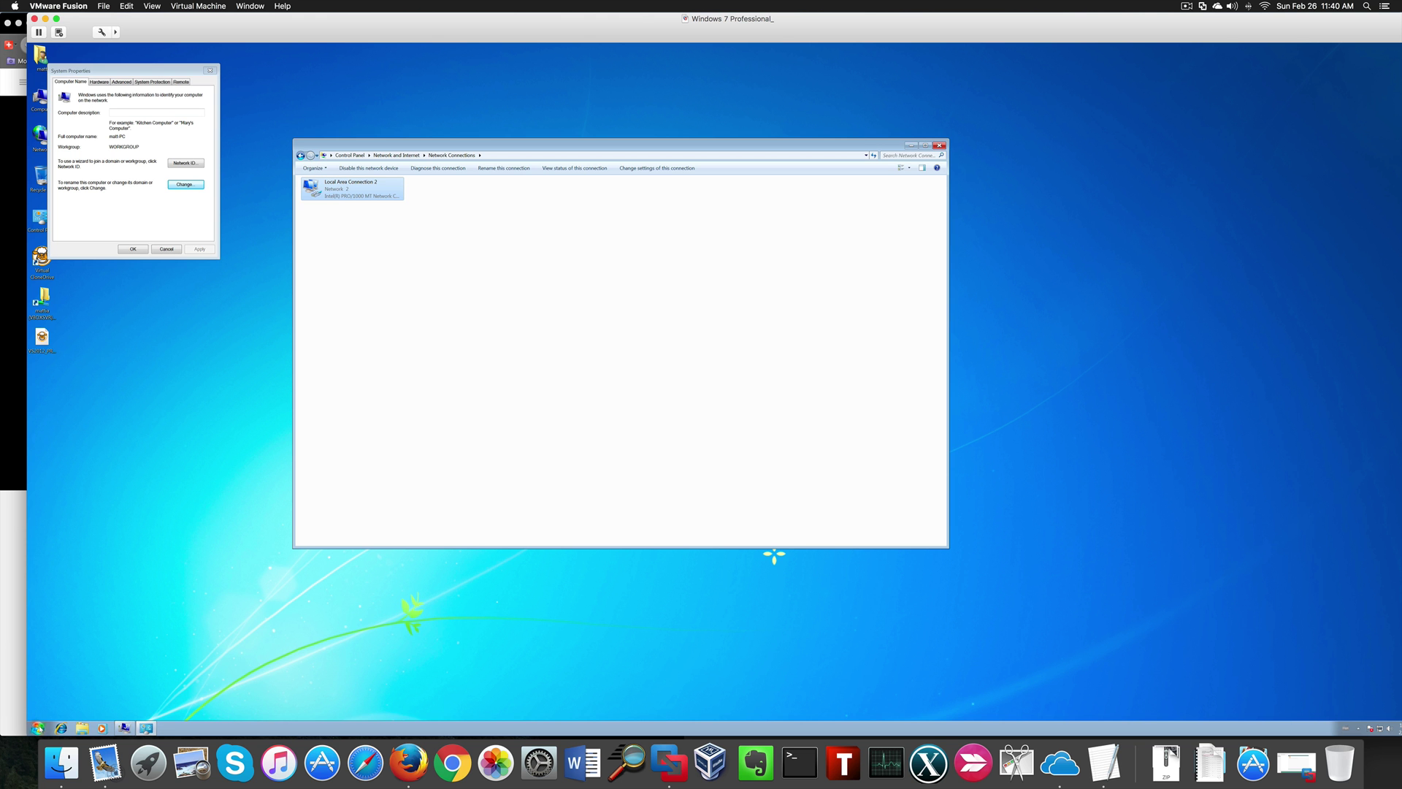
pyautogui.click(38, 728)
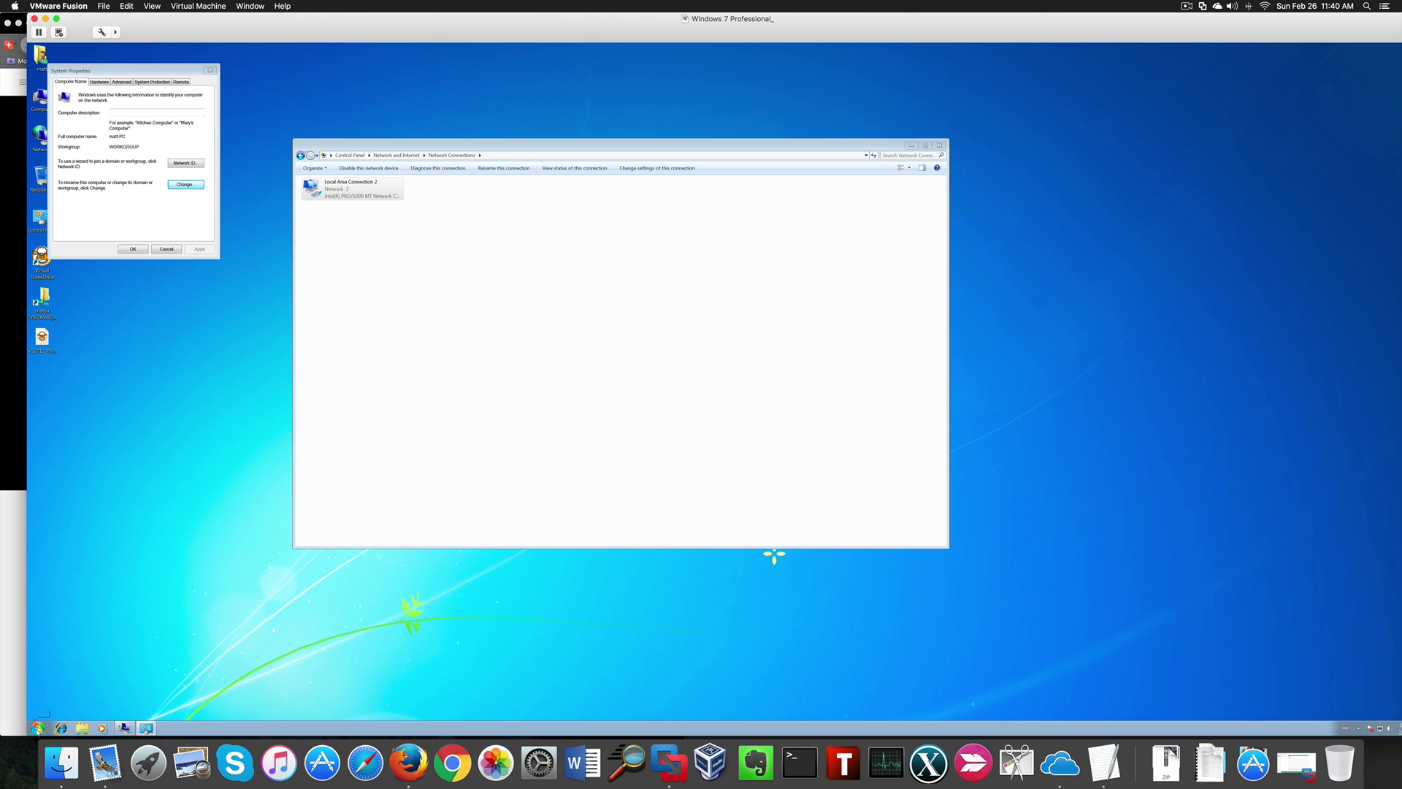
pyautogui.click(938, 146)
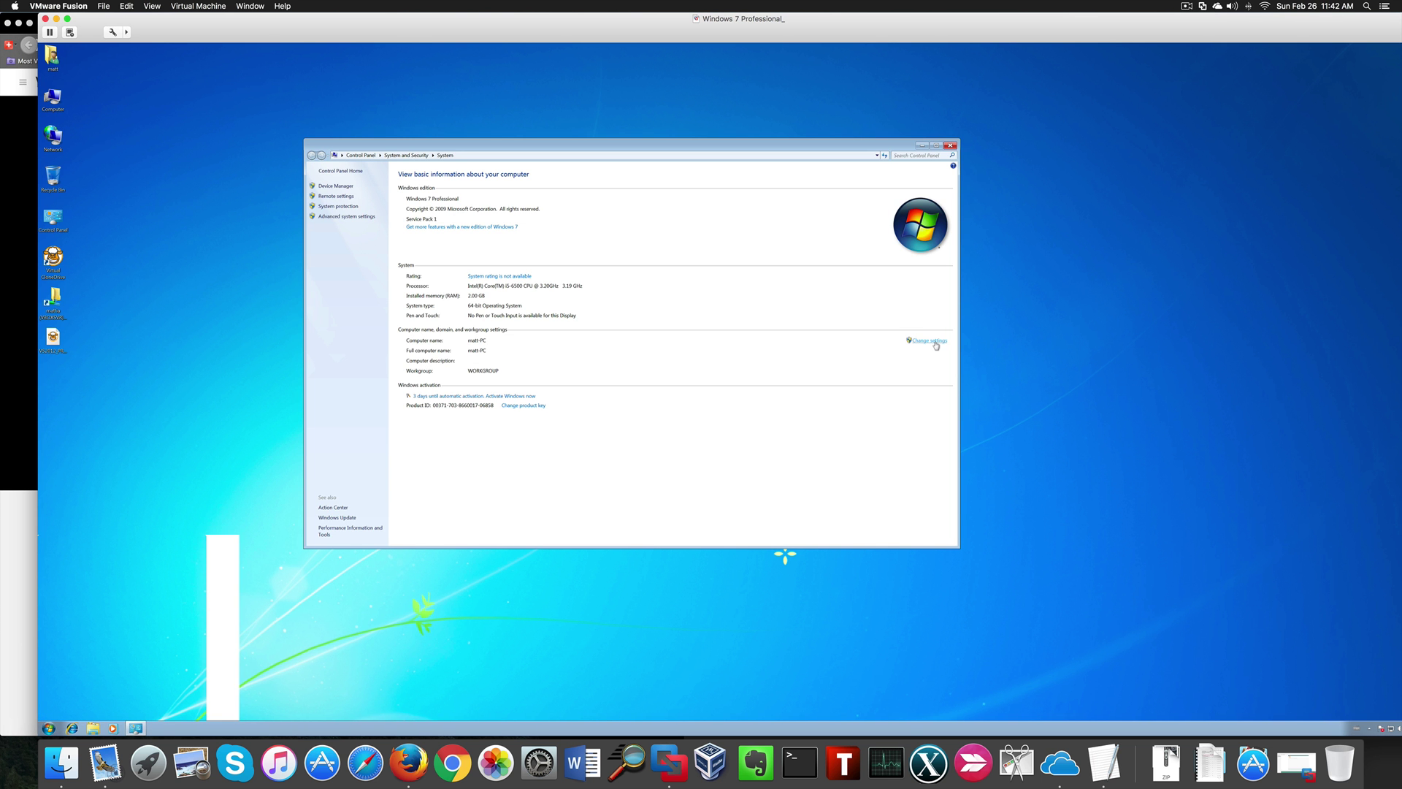
# - Try to change the Windows 7 computer's membership from its workgroup to the domain hacking.testlab
pyautogui.click(934, 342)
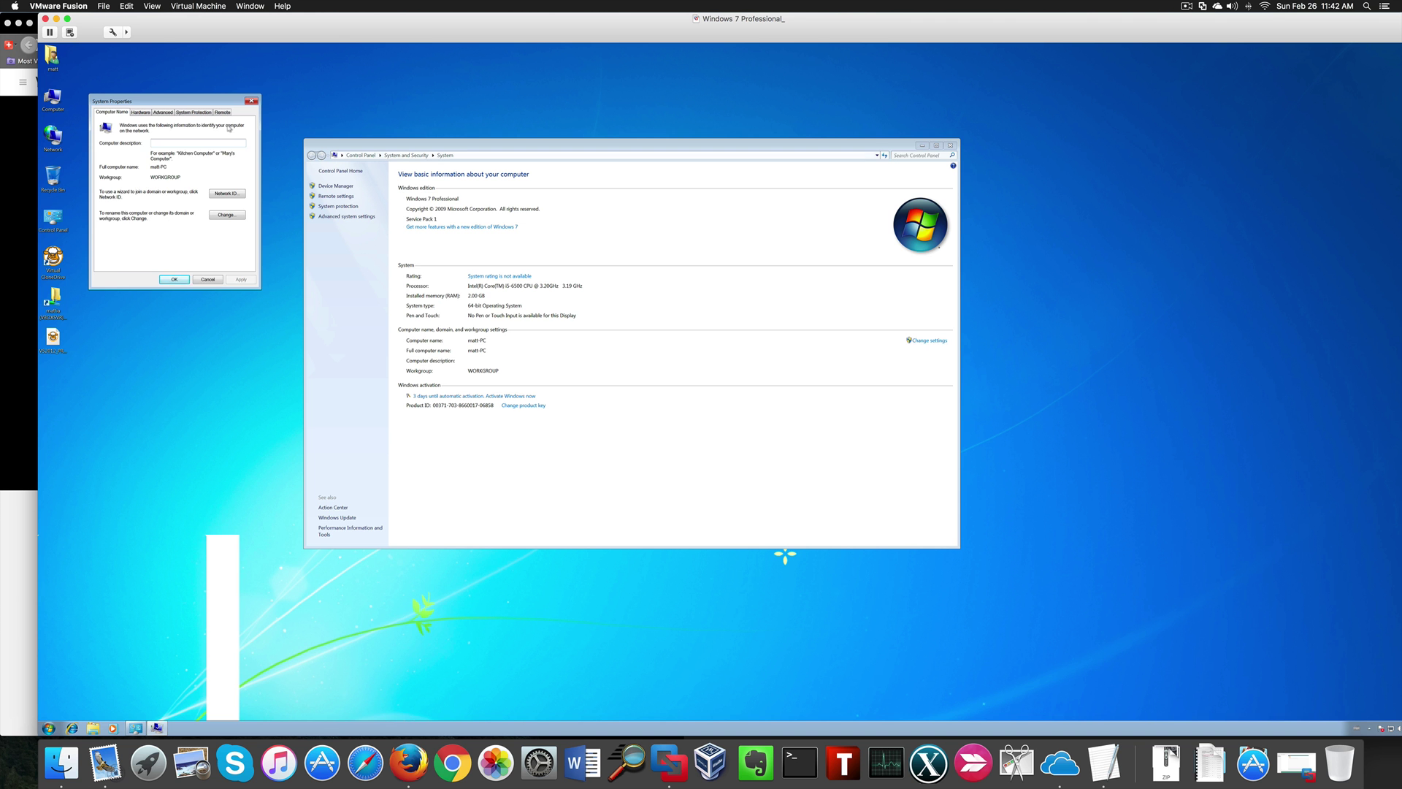
pyautogui.click(234, 217)
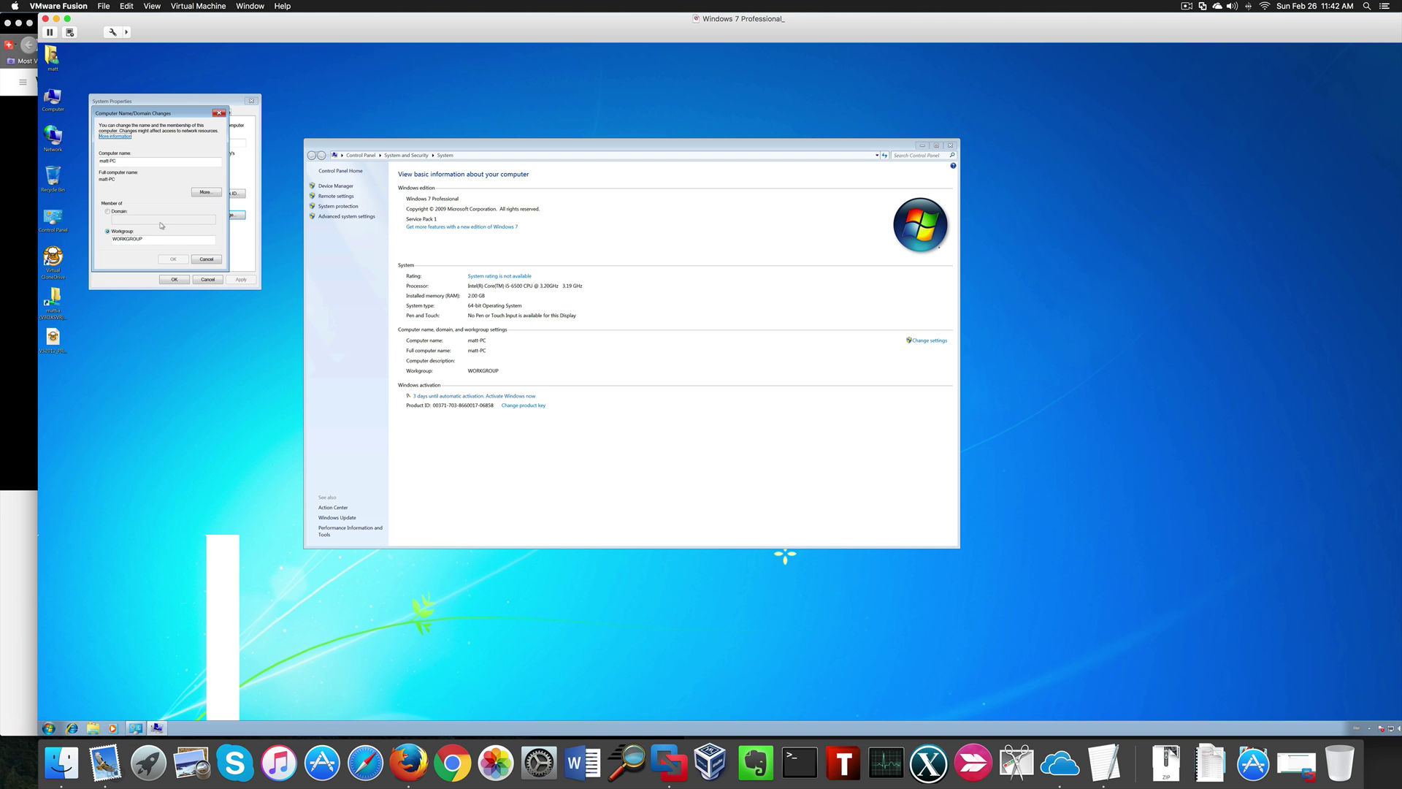
pyautogui.click(116, 212)
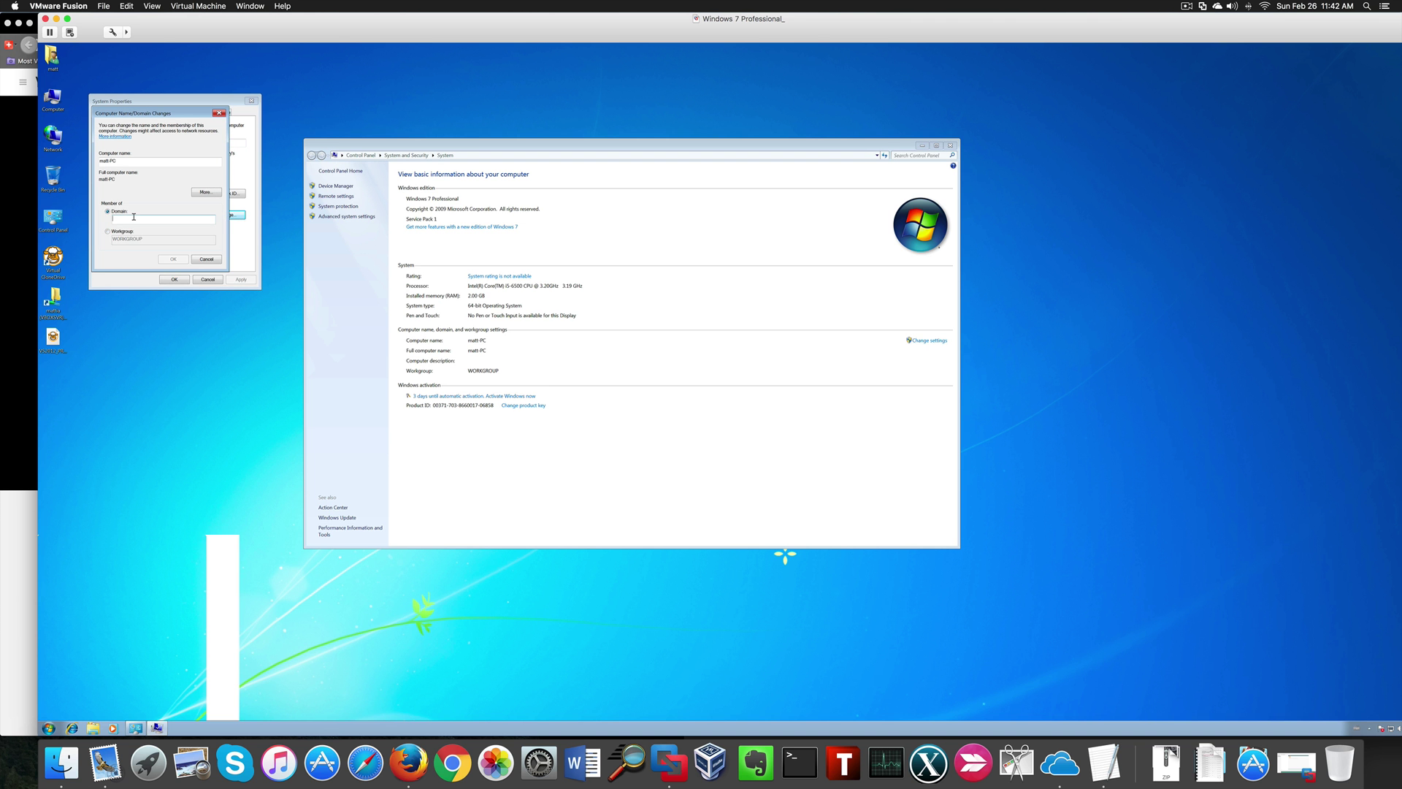
pyautogui.write('hack')
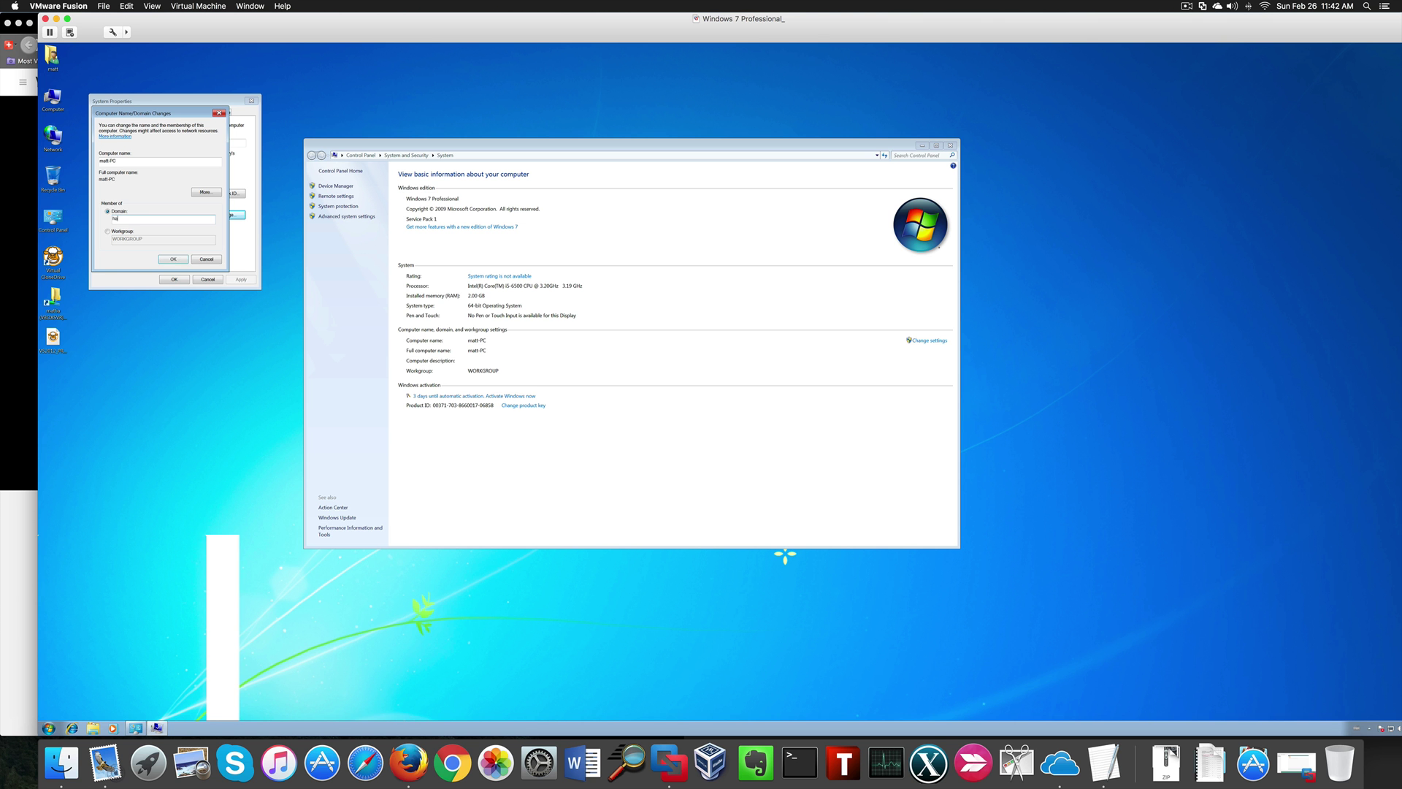
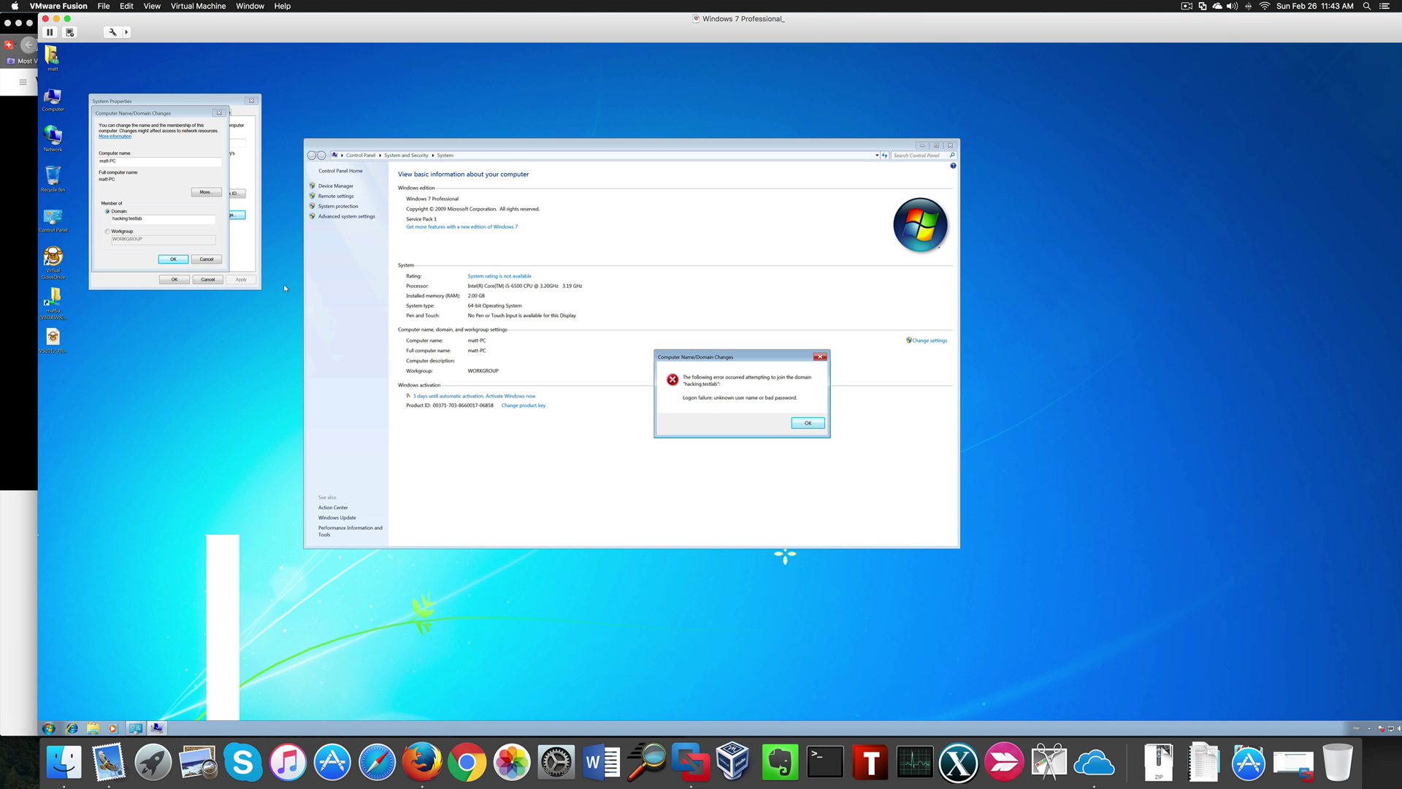
pyautogui.click(808, 423)
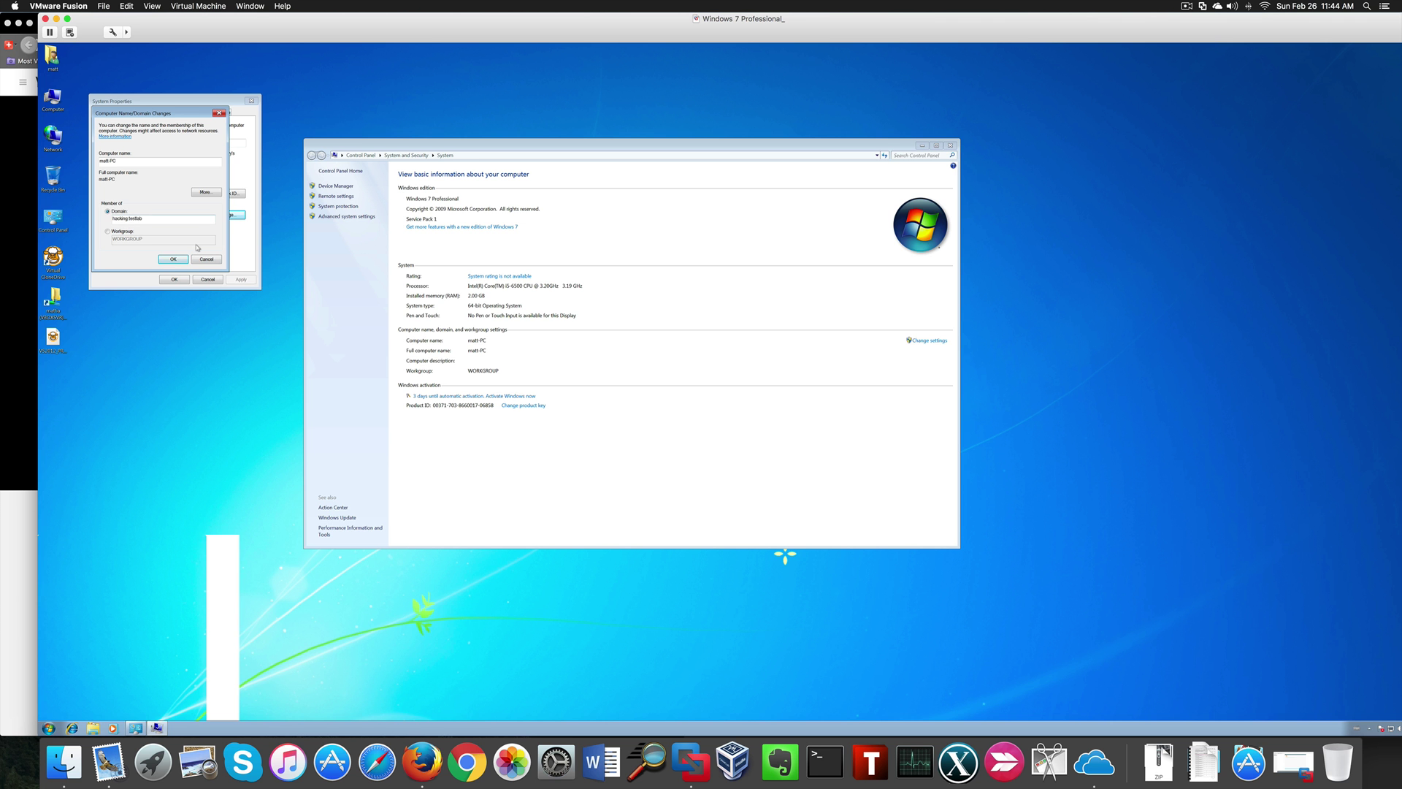
# - Resubmit the join to hacking.testlab, authorizing it with the administrator user name and the account password
pyautogui.click(173, 260)
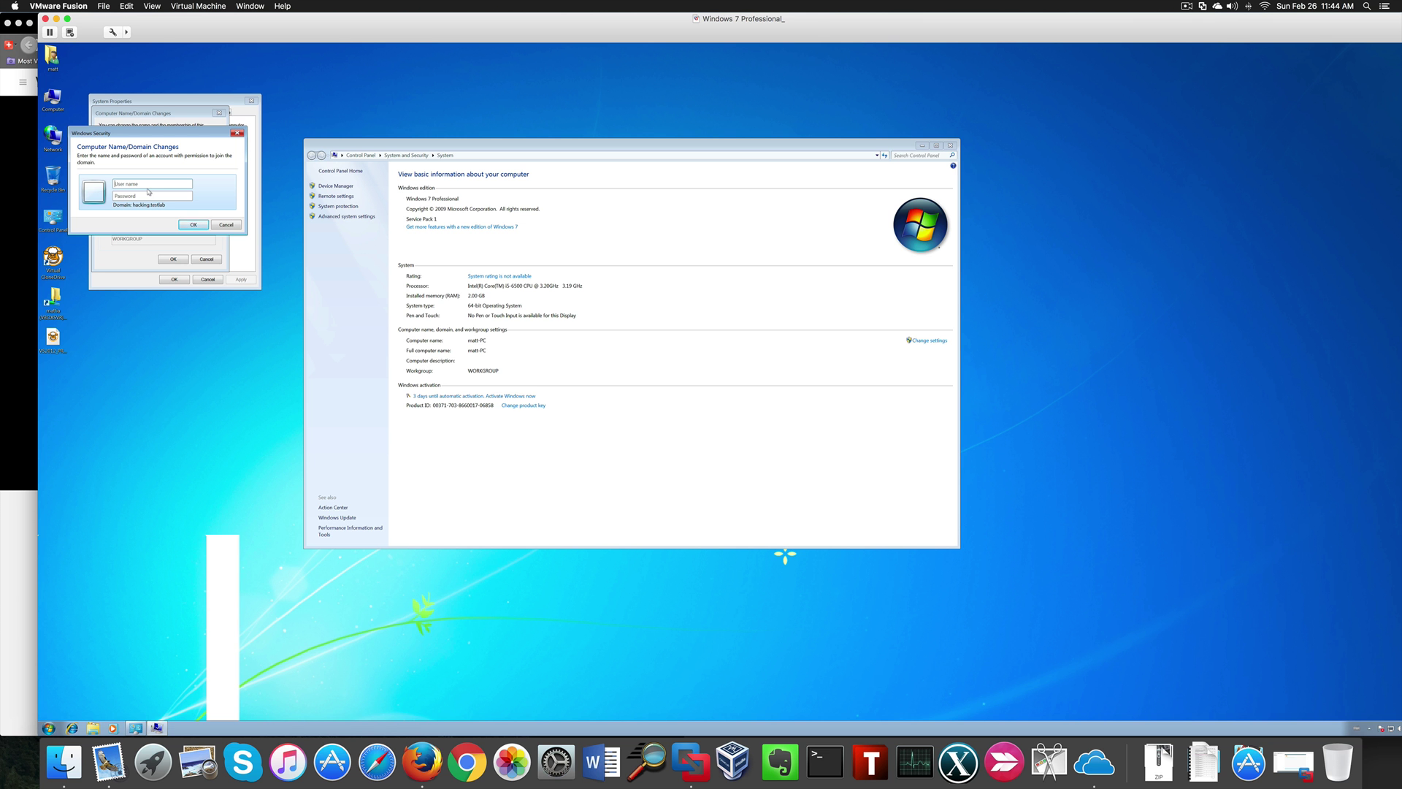
pyautogui.write('administrator')
pyautogui.hotkey('ctrl', 'v')
pyautogui.click(194, 224)
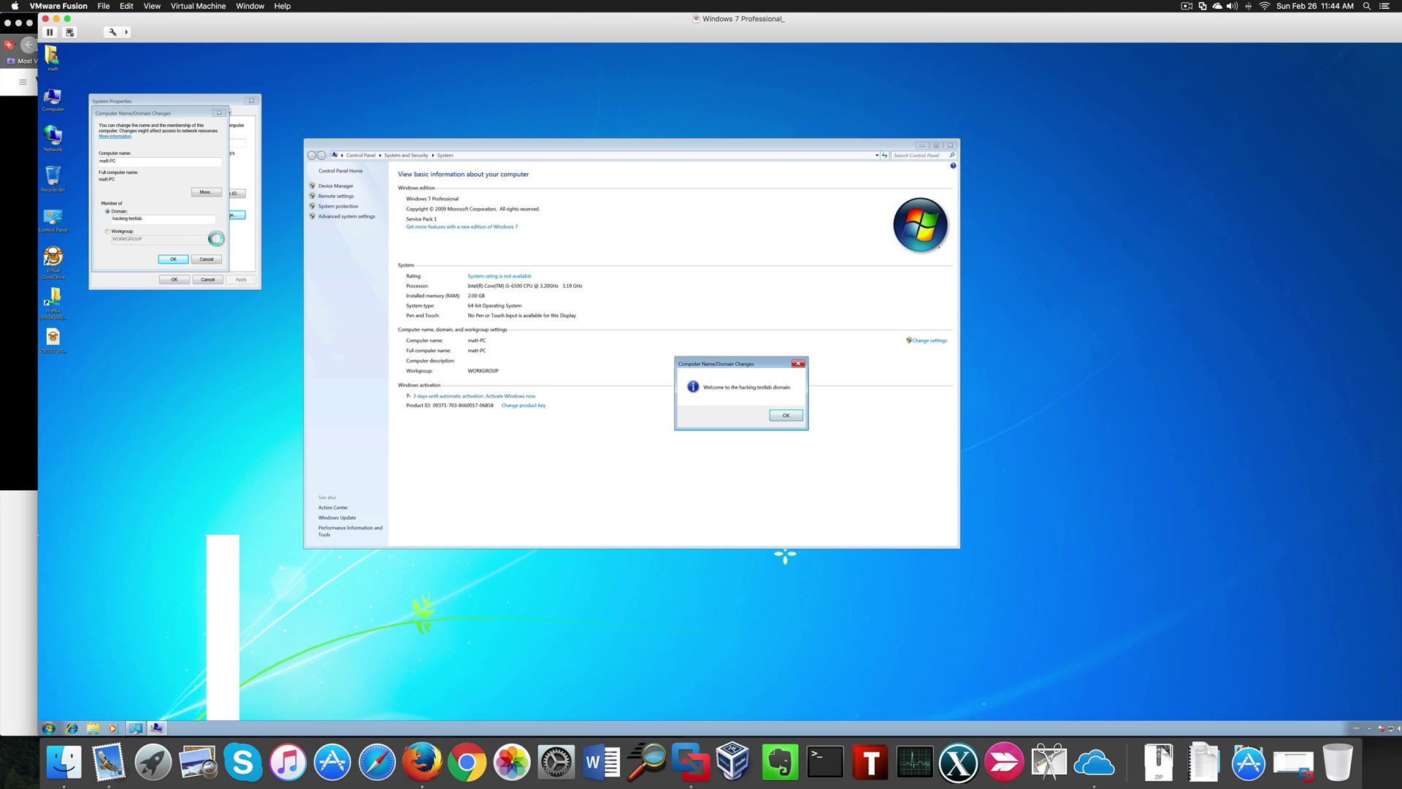
# - Acknowledge the domain-join messages, close System Properties and restart the Windows 7 computer now
pyautogui.moveTo(735, 364); pyautogui.dragTo(445, 325)
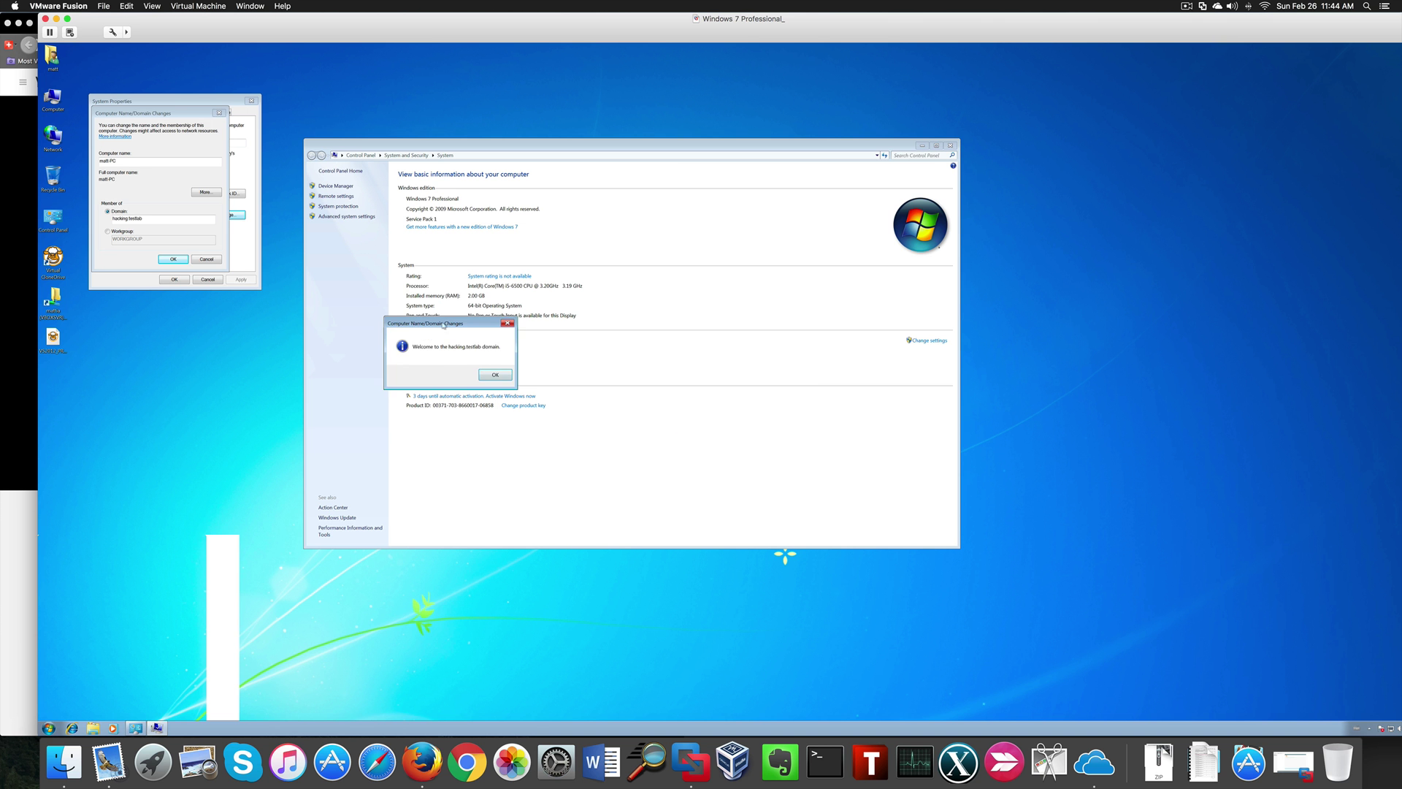
pyautogui.click(495, 375)
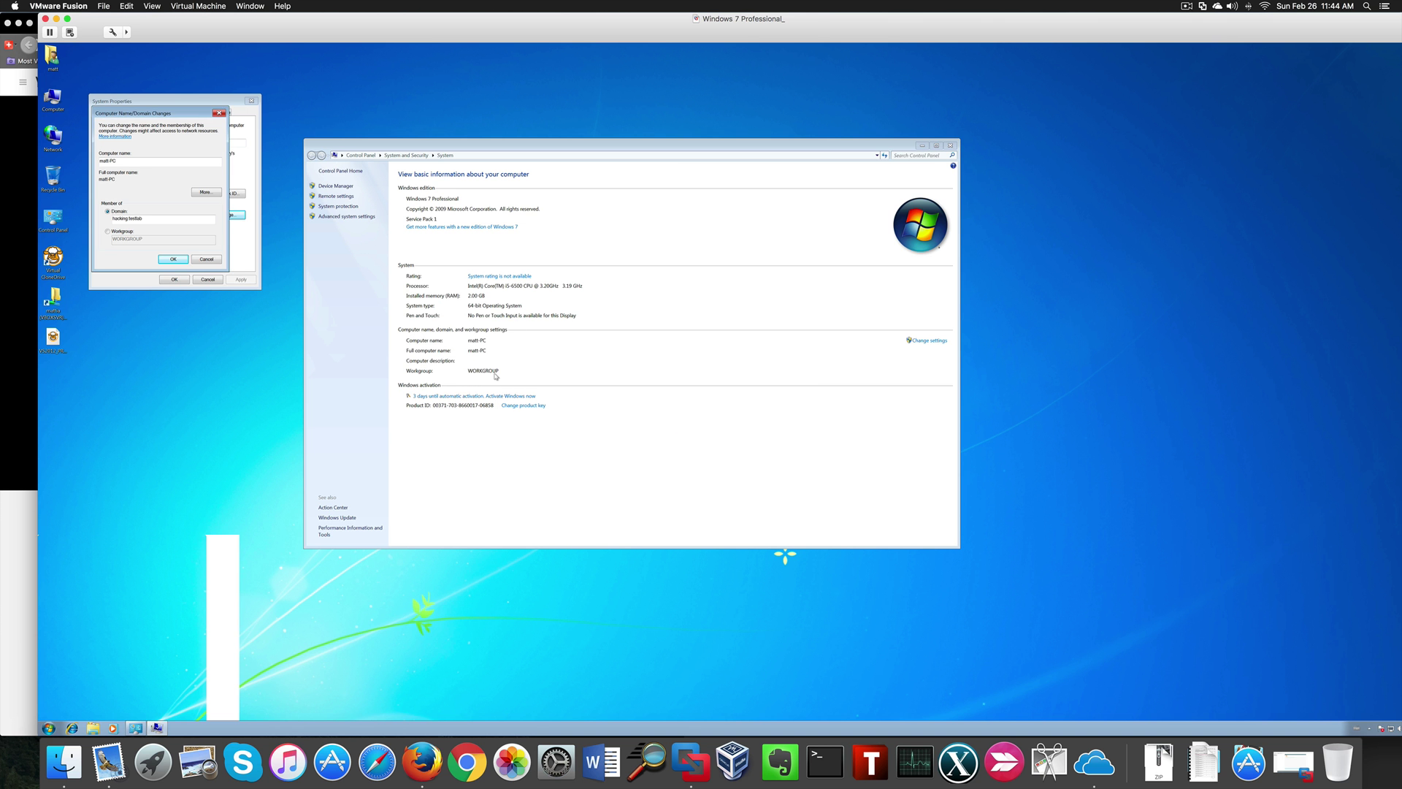
pyautogui.click(780, 395)
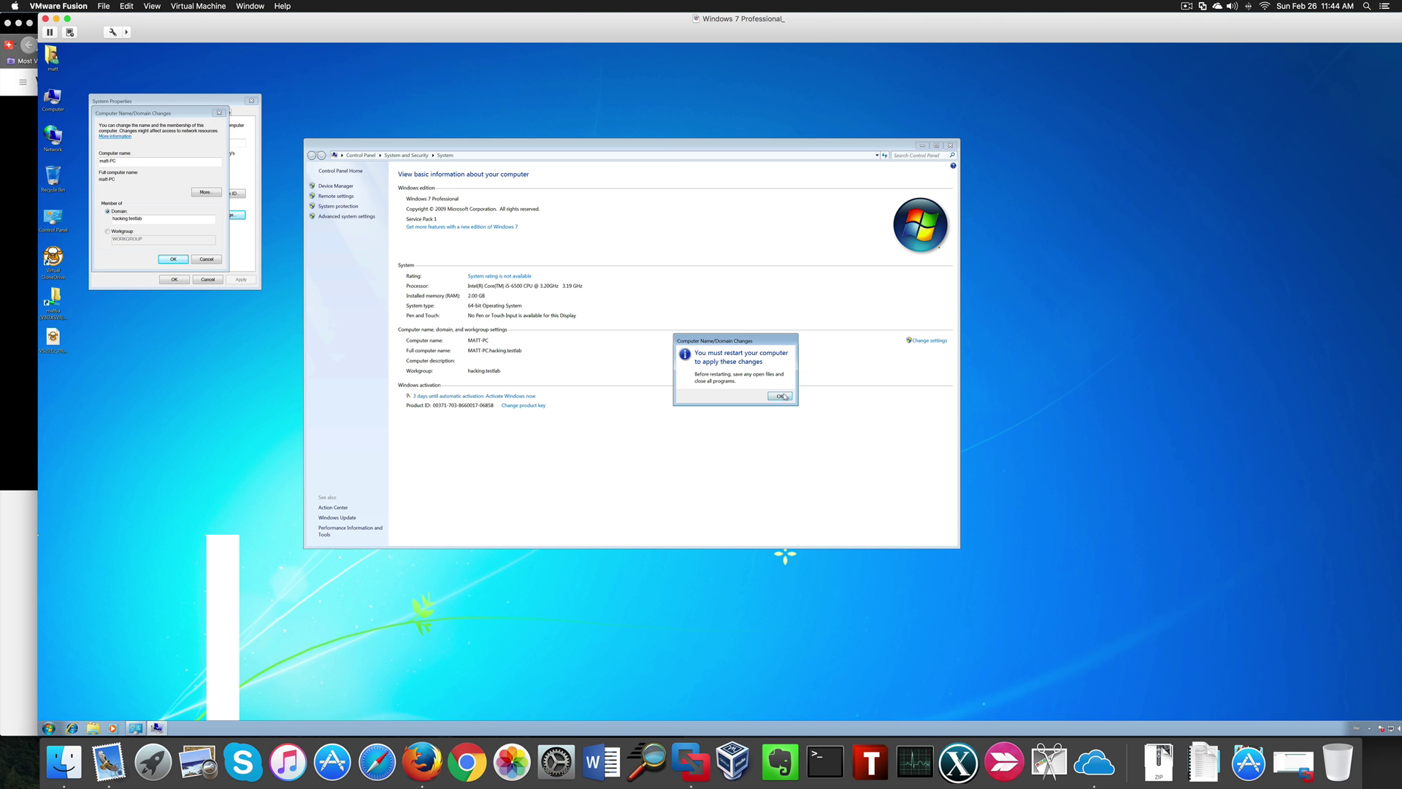
pyautogui.click(174, 279)
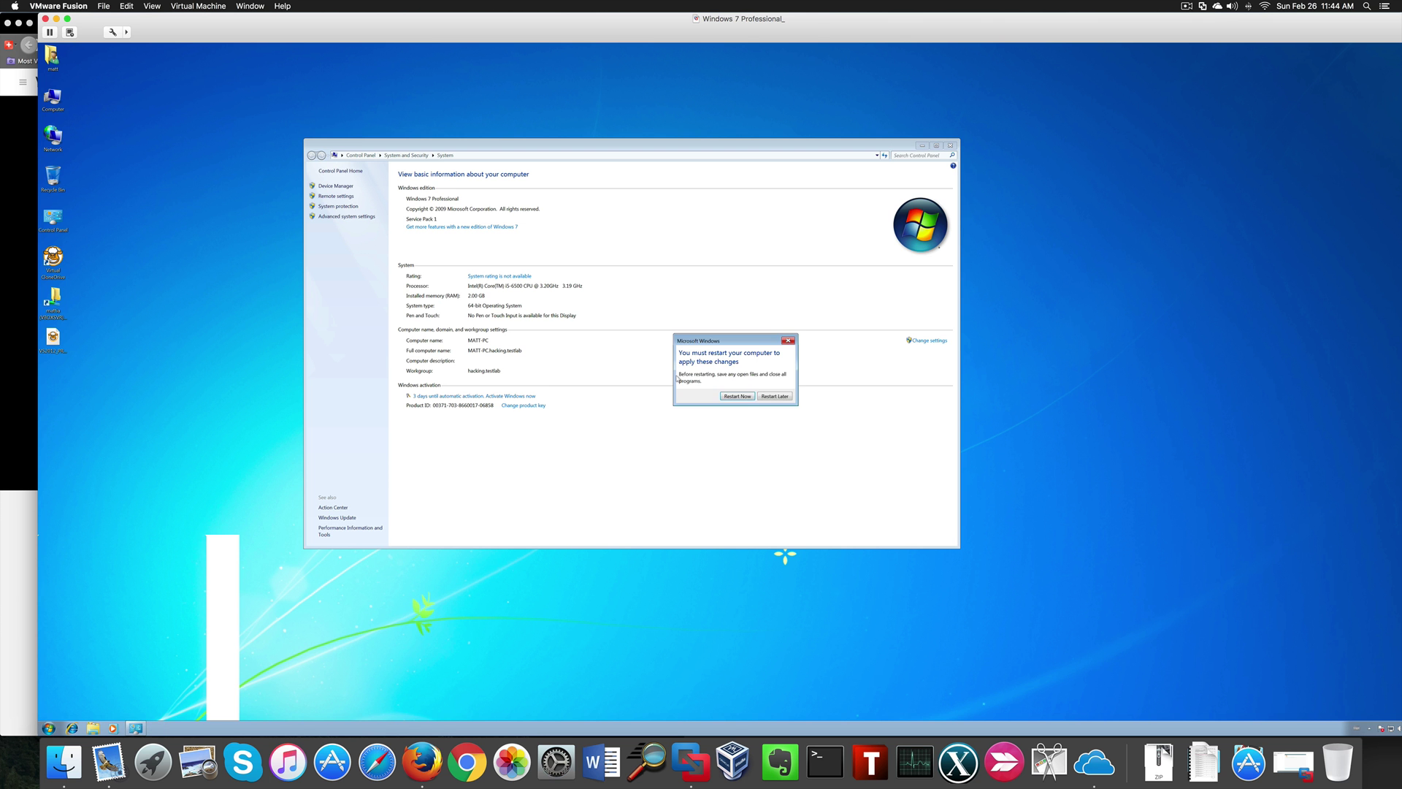
pyautogui.click(737, 396)
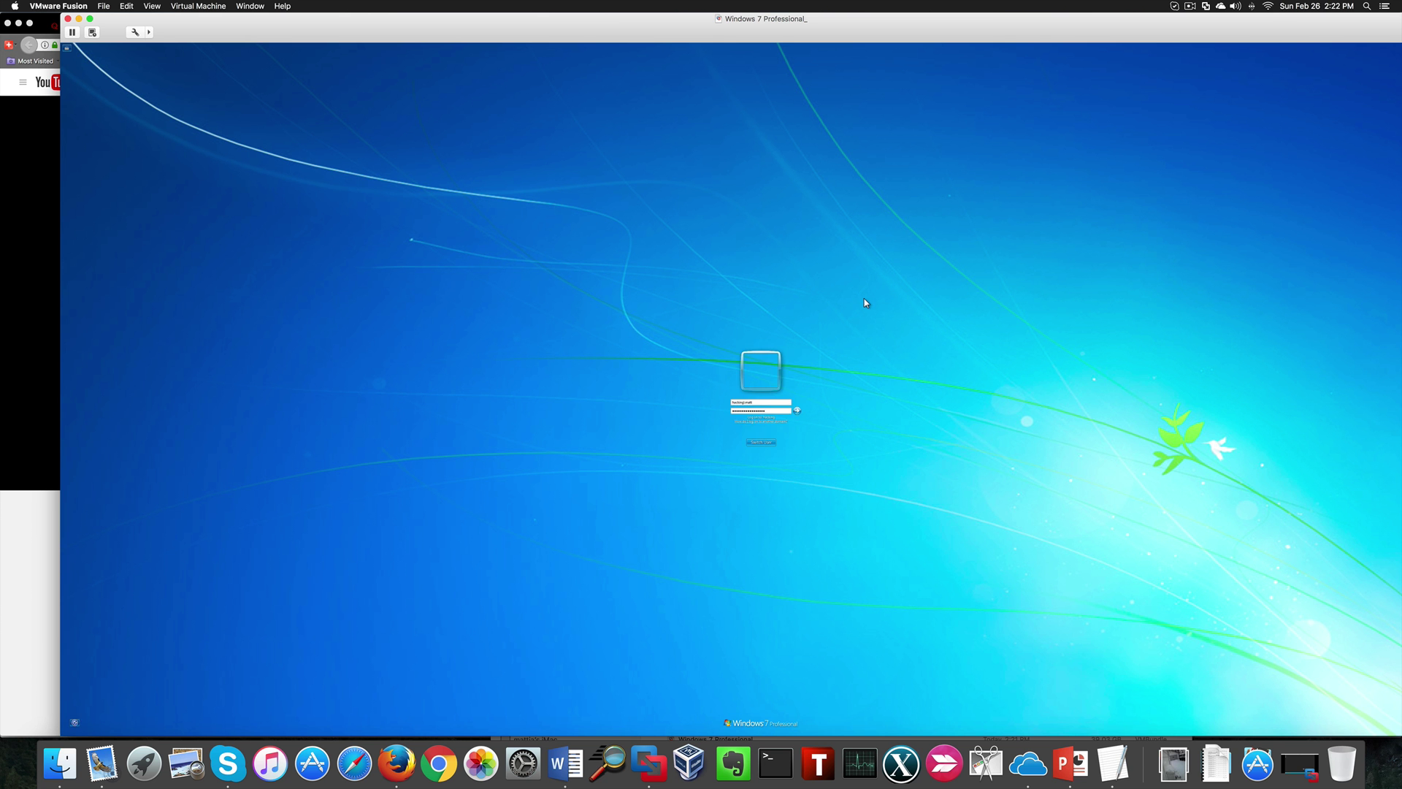
# - Sign in to Windows 7 with the domain account and postpone the Windows Update restart using the longest reminder interval
pyautogui.press('Return')
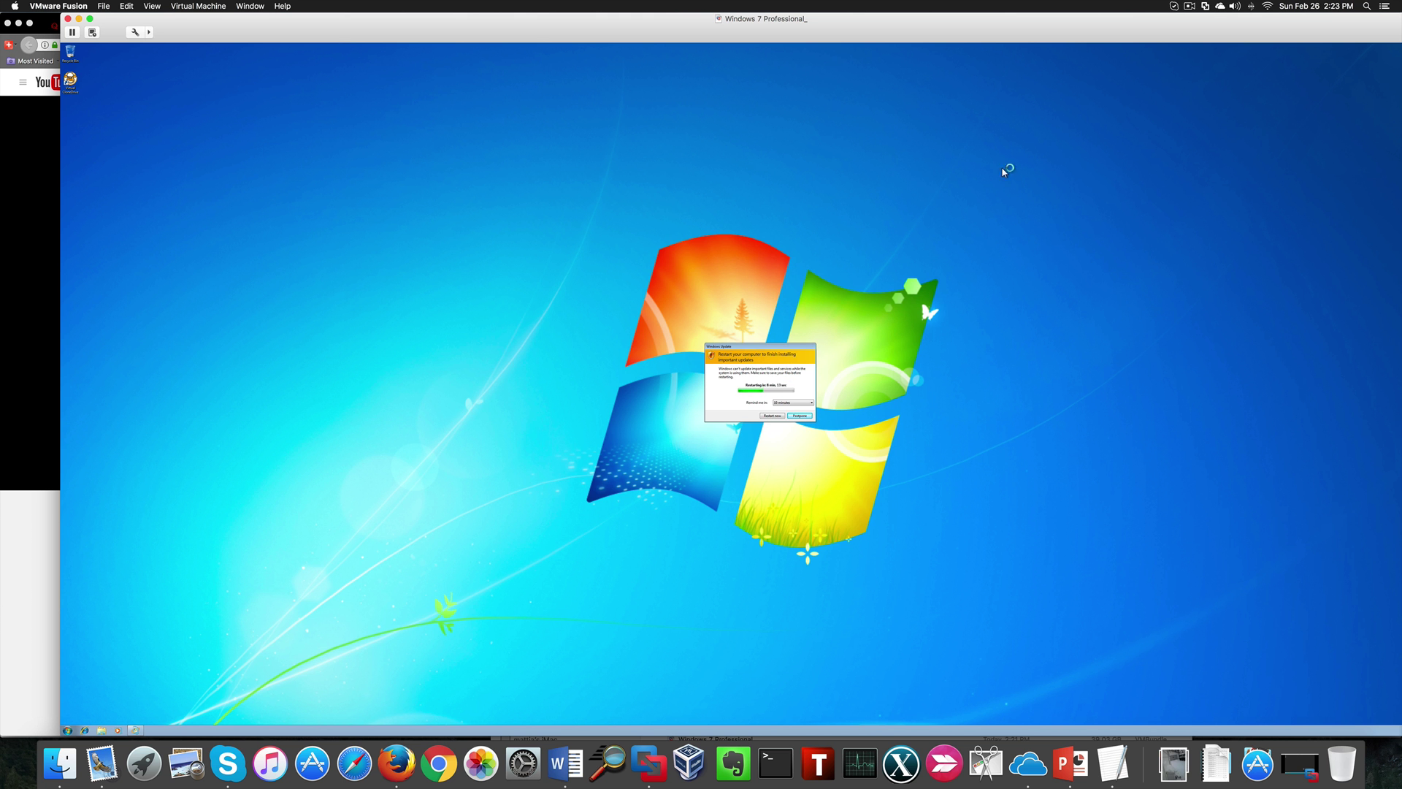
pyautogui.click(812, 403)
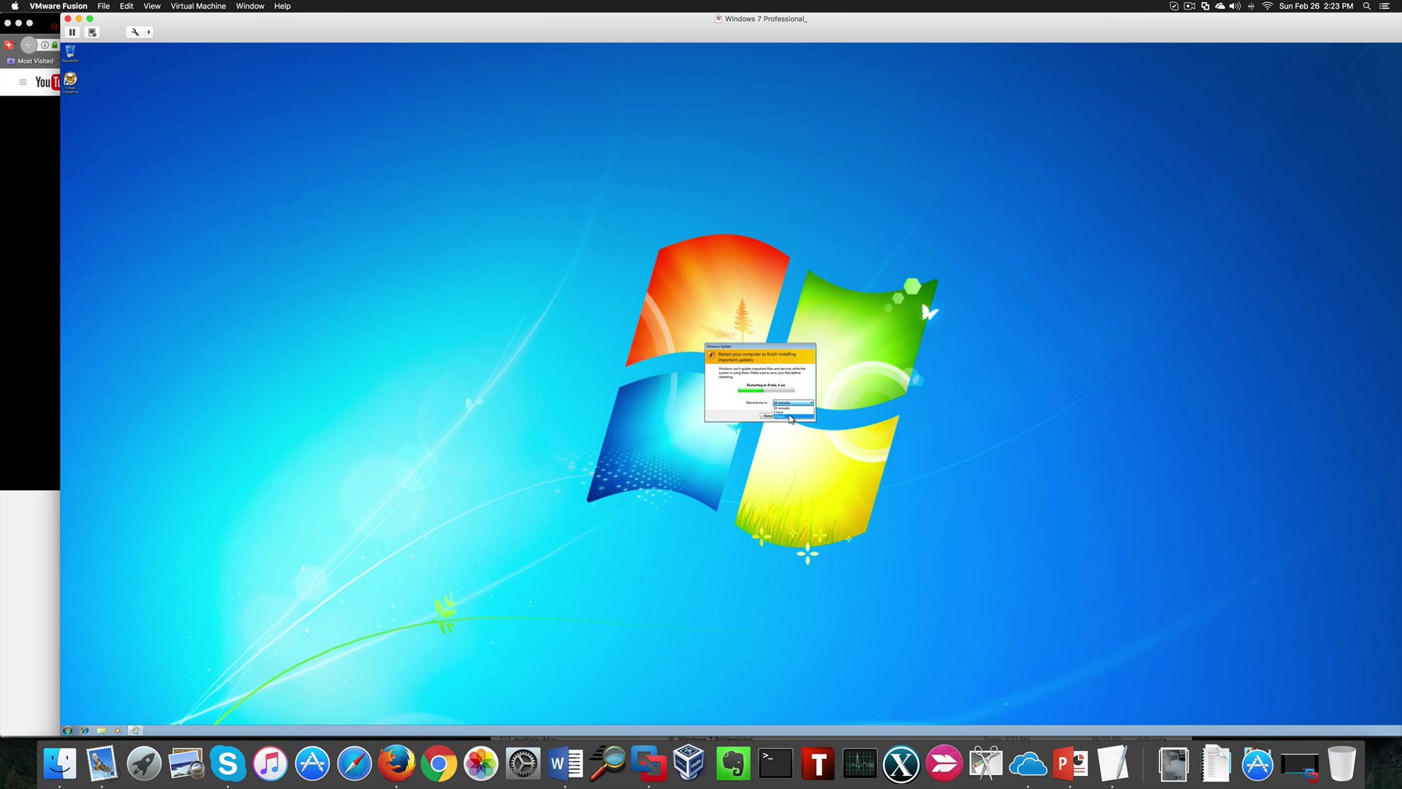
pyautogui.click(786, 407)
pyautogui.click(793, 403)
pyautogui.click(789, 416)
pyautogui.click(800, 416)
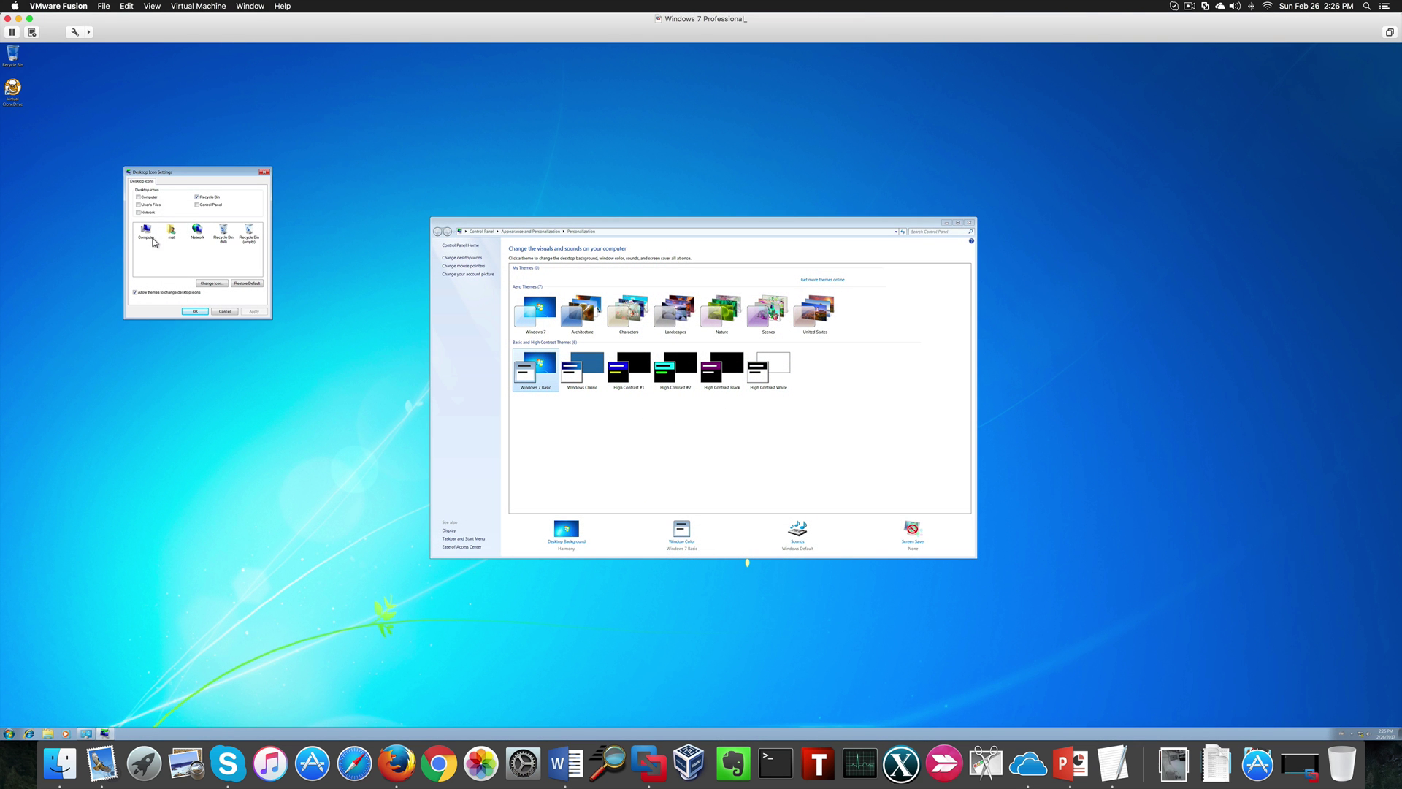
# - Show the Computer, User's Files, Network and Control Panel desktop icons, apply the settings and close Personalization
pyautogui.click(146, 197)
pyautogui.click(147, 205)
pyautogui.click(148, 212)
pyautogui.click(206, 205)
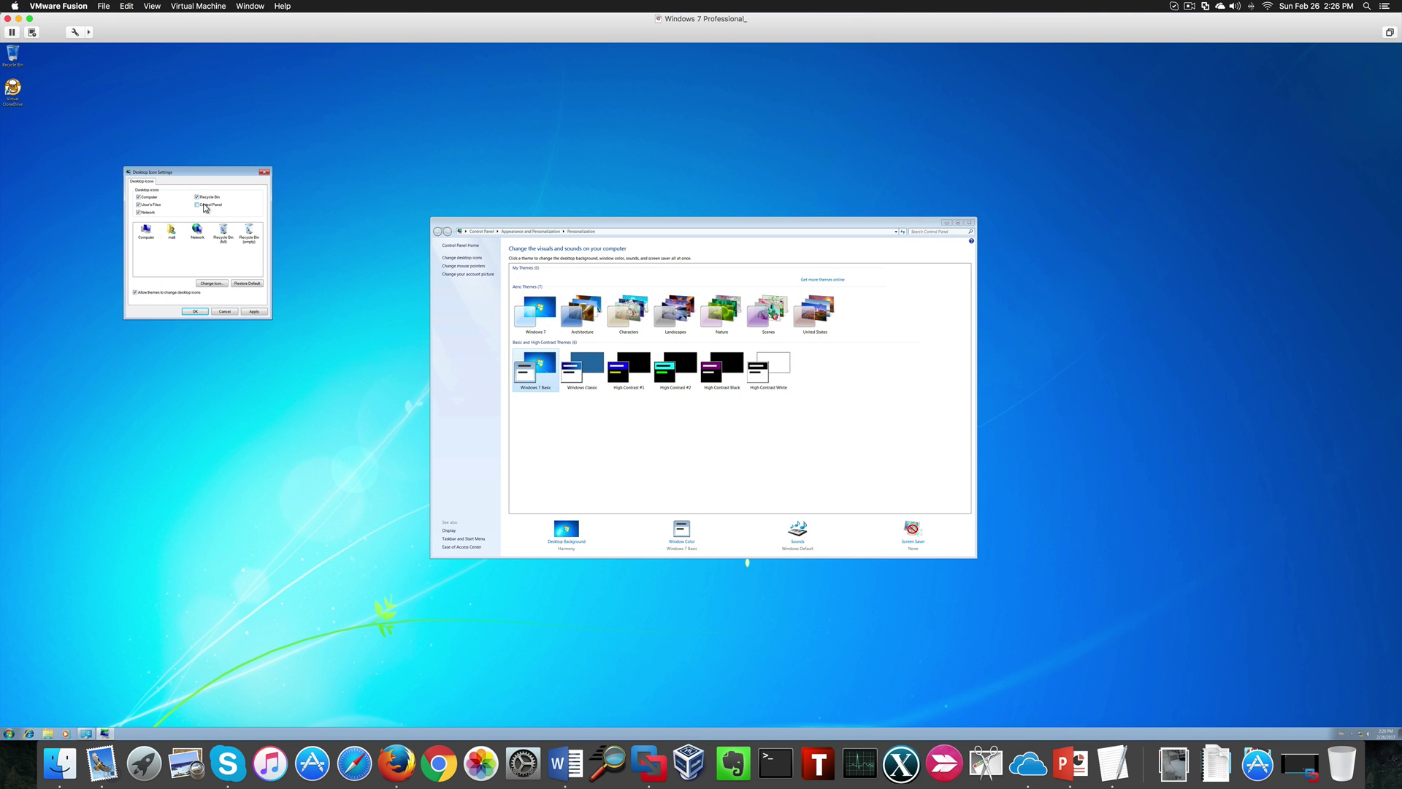
pyautogui.click(254, 311)
pyautogui.click(200, 312)
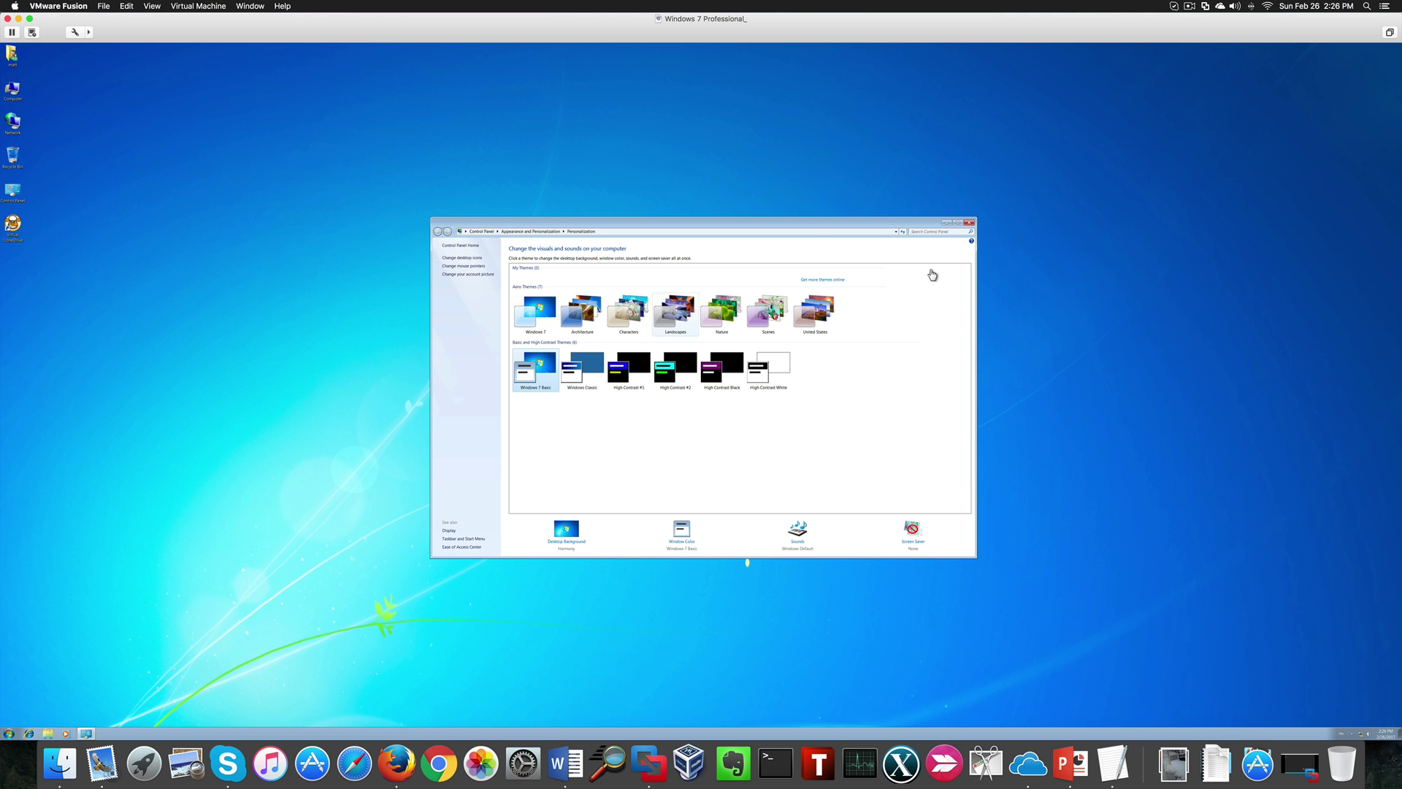
pyautogui.click(969, 223)
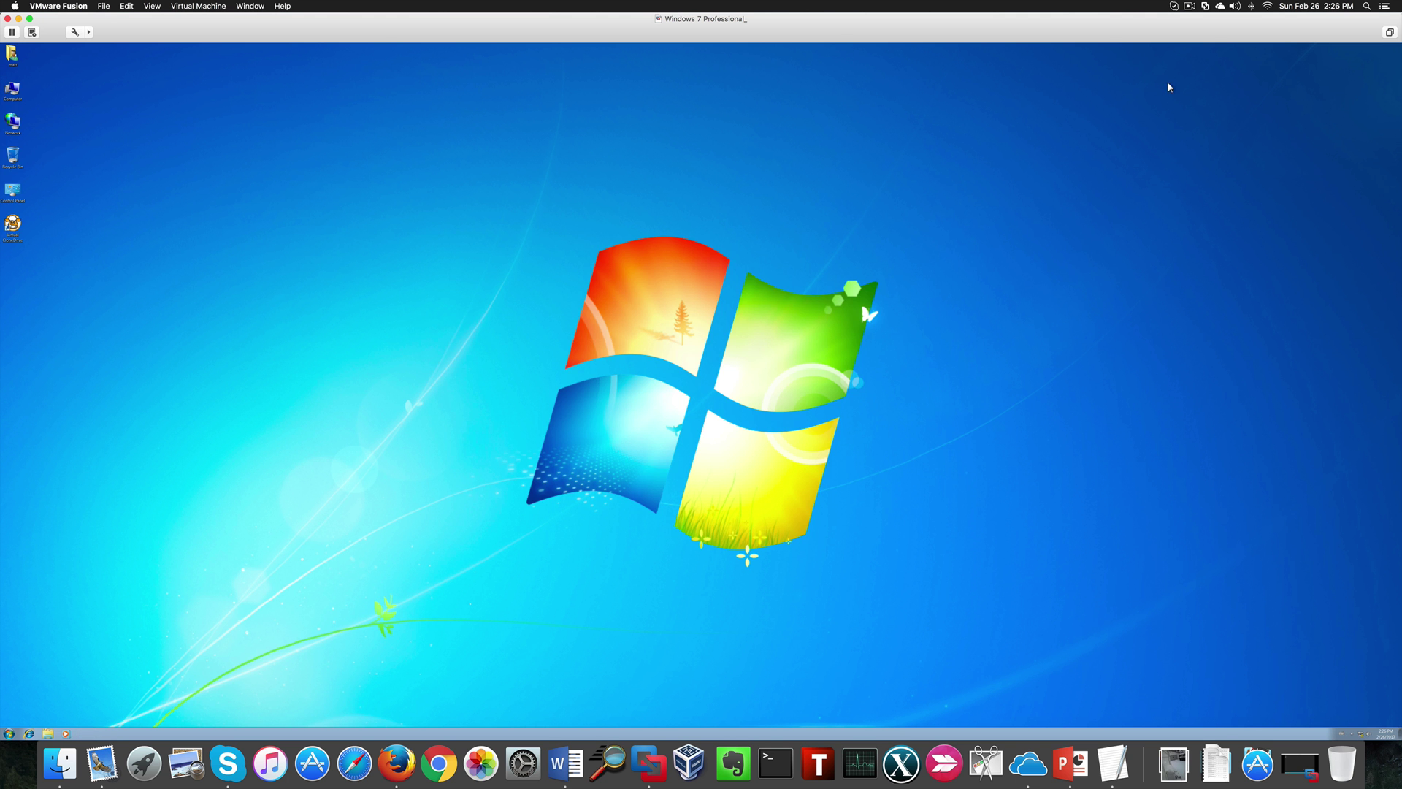
# - Take a snapshot of the Windows 7 virtual machine
pyautogui.click(198, 6)
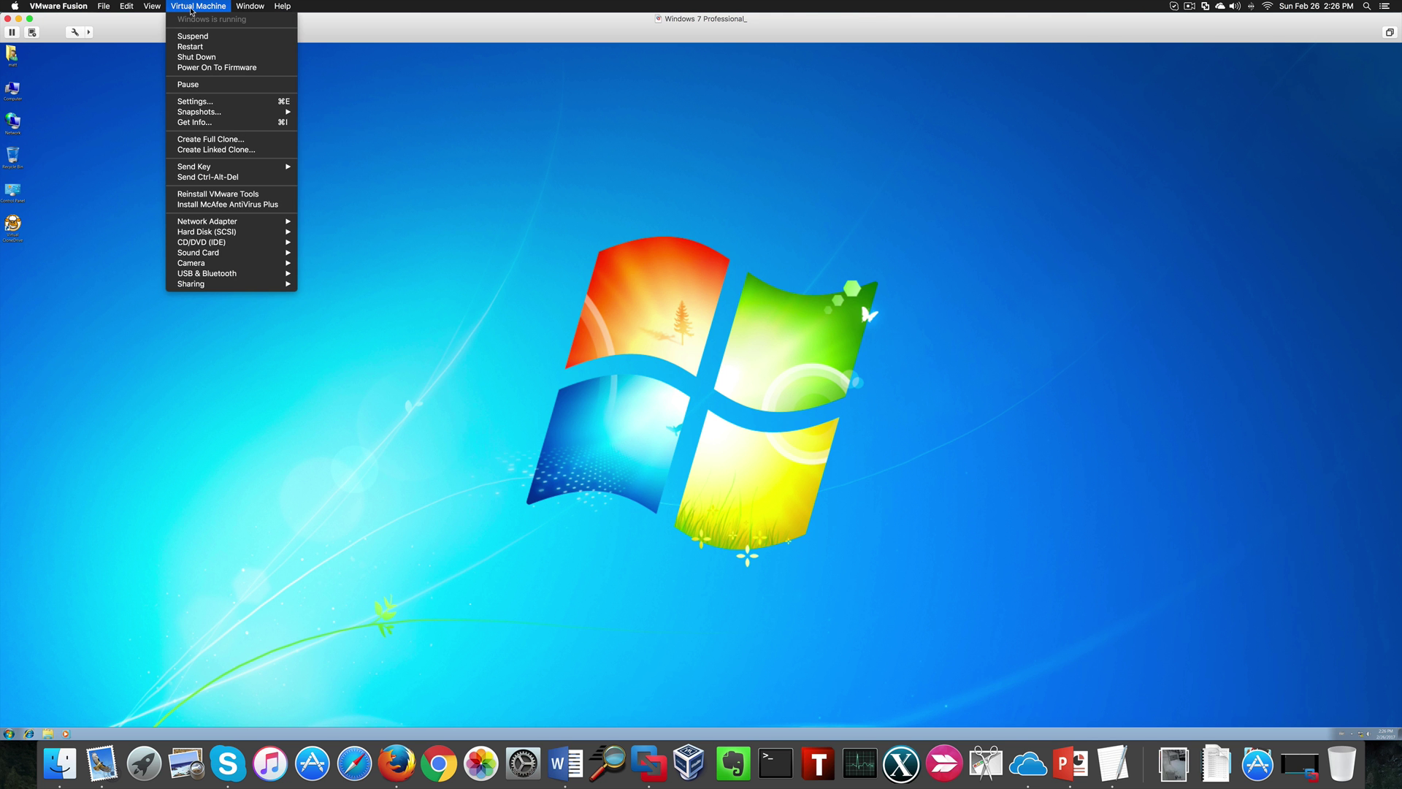
pyautogui.moveTo(226, 112)
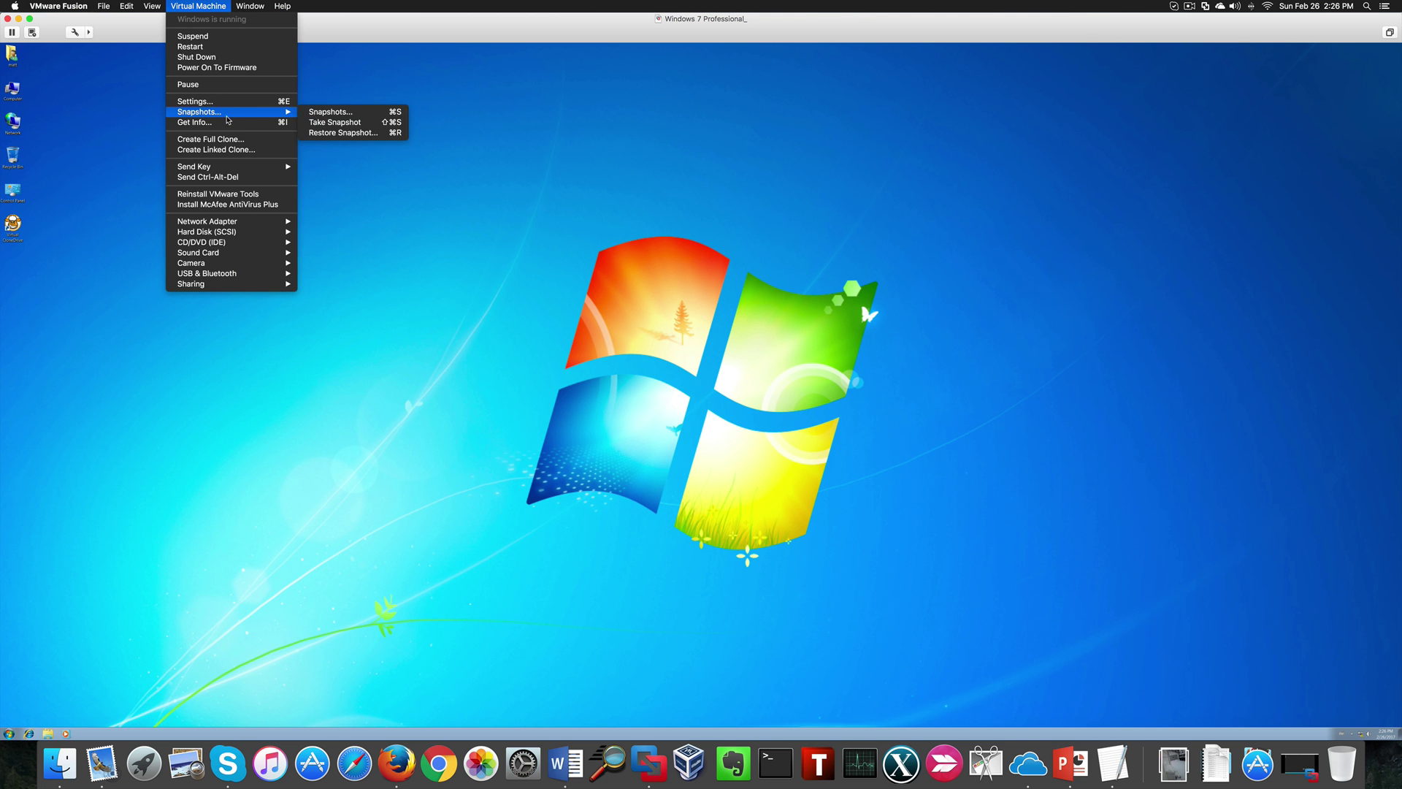
pyautogui.click(328, 124)
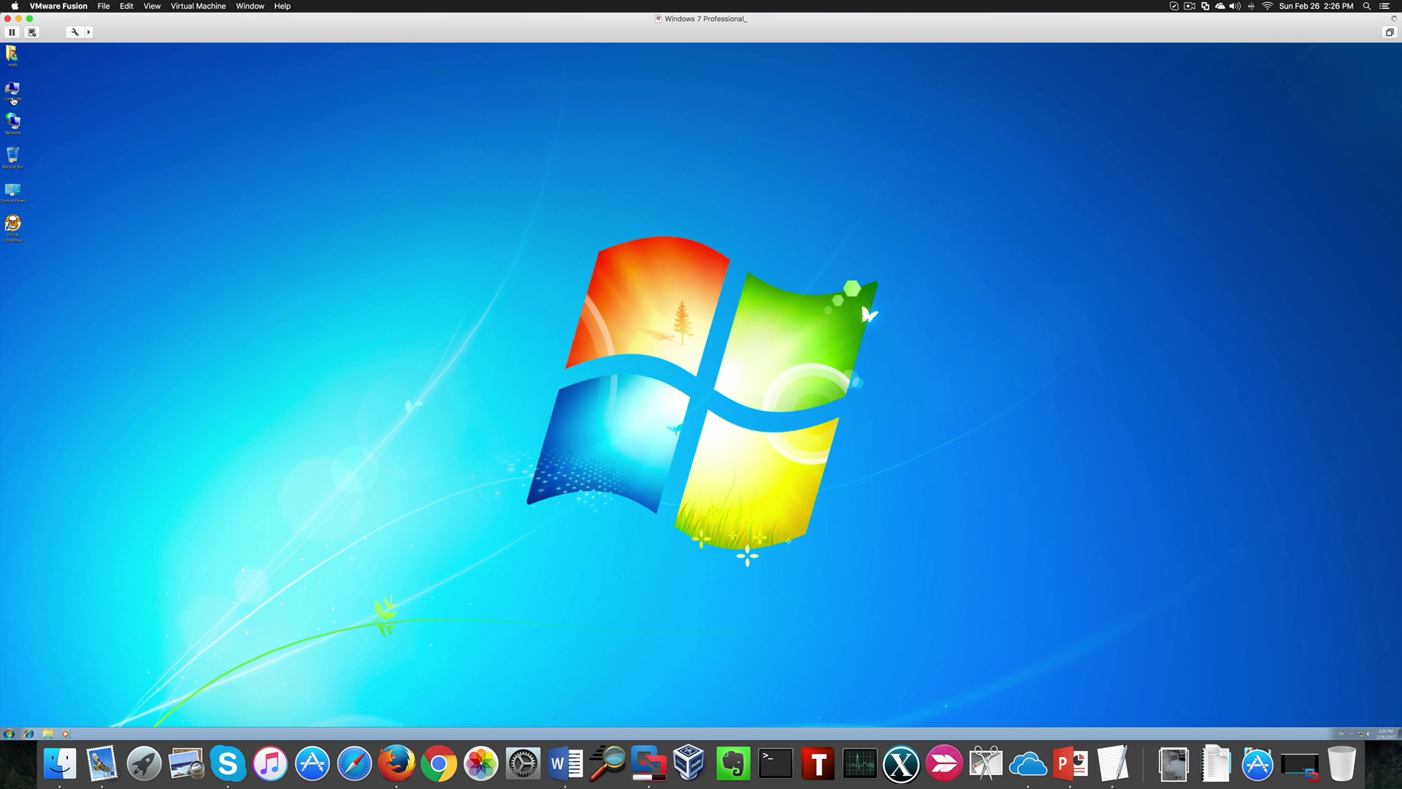
# - Turn on network discovery and file sharing from the Network window, authorizing with the administrator user name and password
pyautogui.click(15, 125)
pyautogui.doubleClick(14, 125)
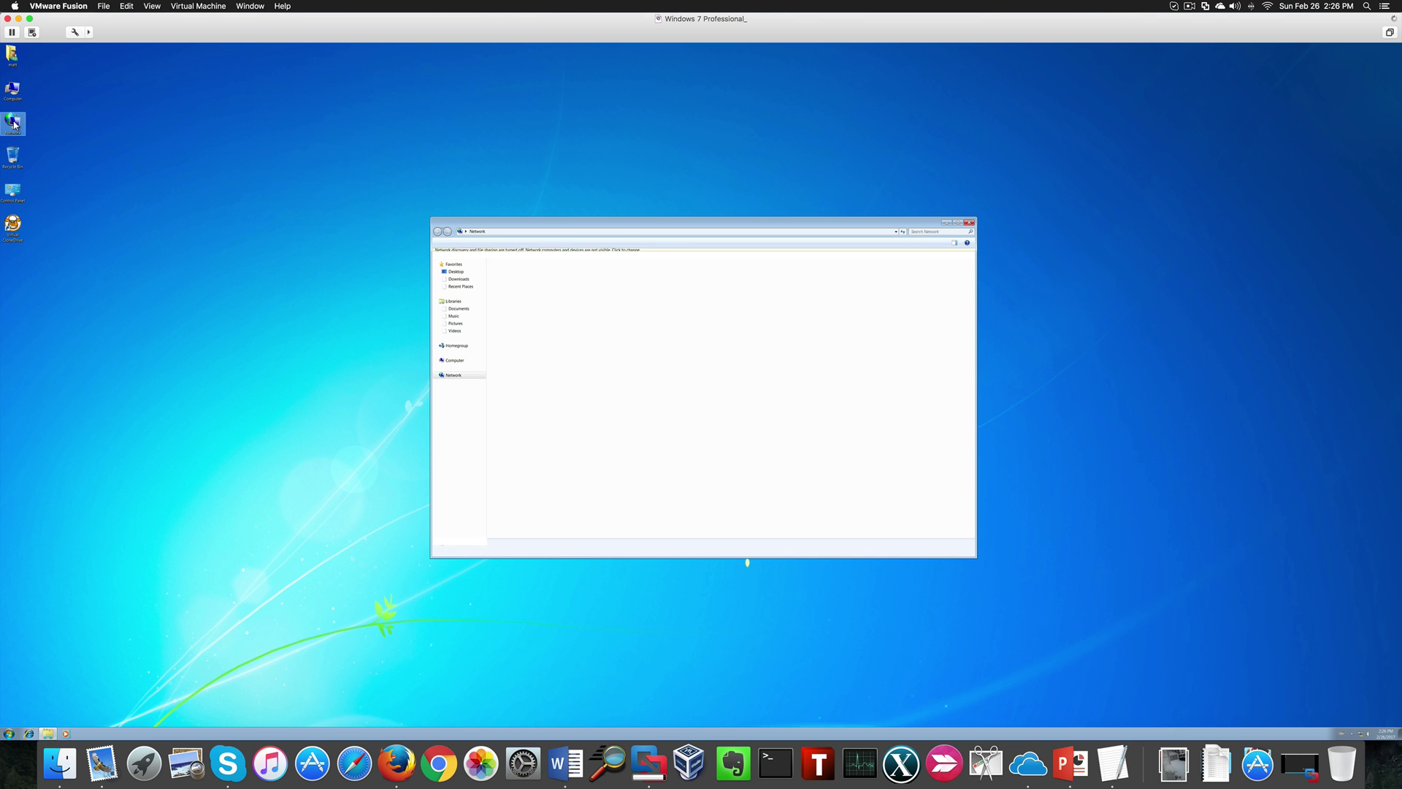
pyautogui.click(840, 253)
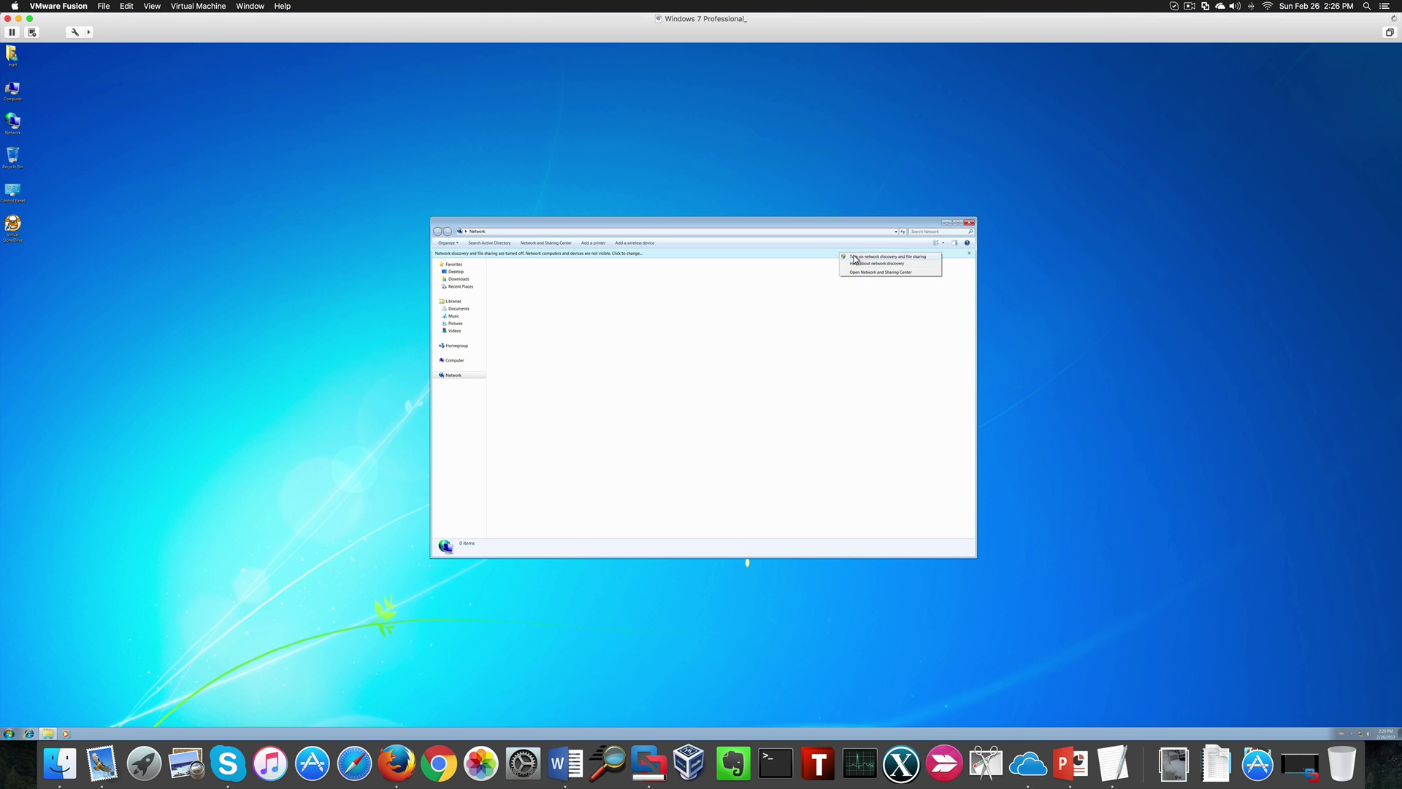
pyautogui.click(856, 257)
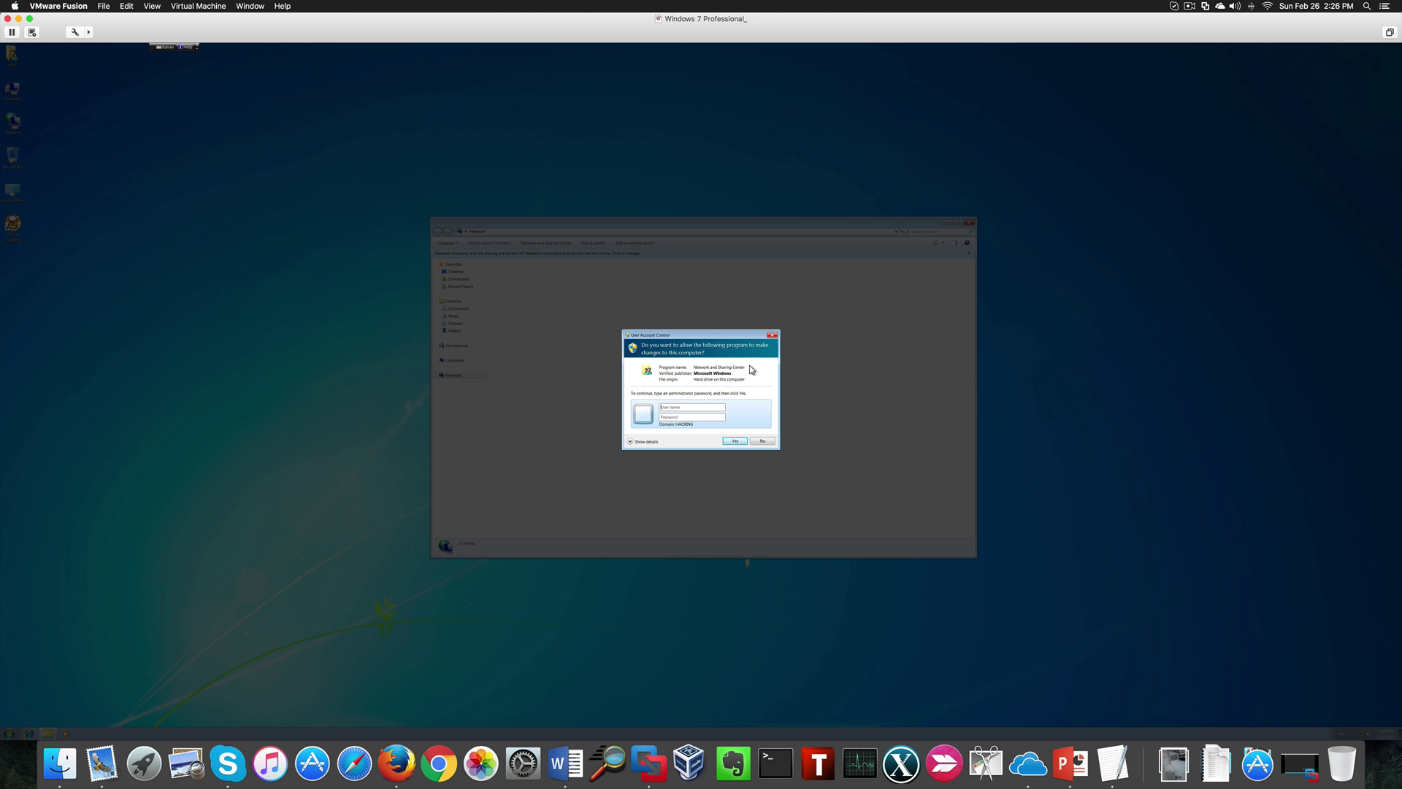
pyautogui.write('a')
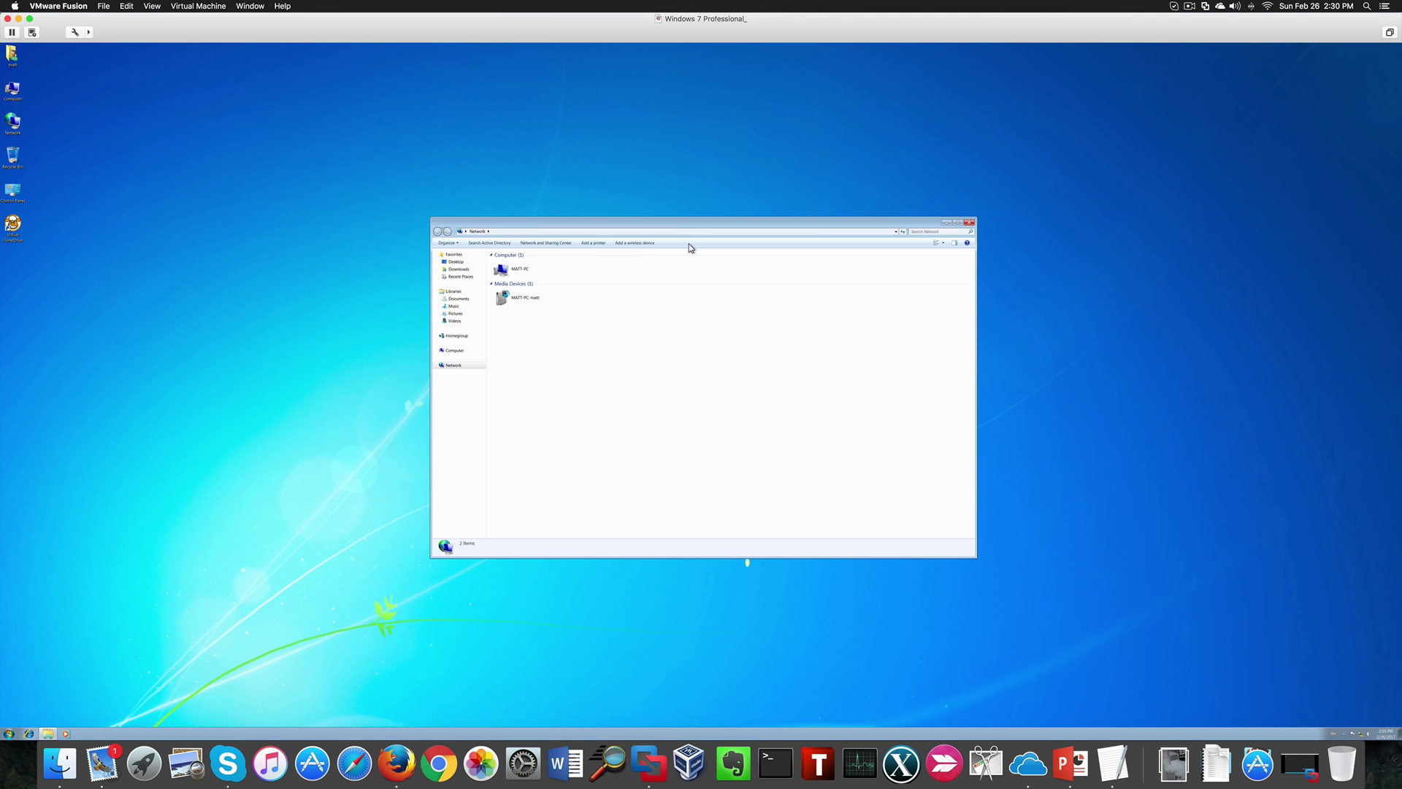
# - Browse the Windows 7 computer's shared Users folder on the network, check the domain user's profile folder and return to Users
pyautogui.click(438, 366)
pyautogui.click(455, 373)
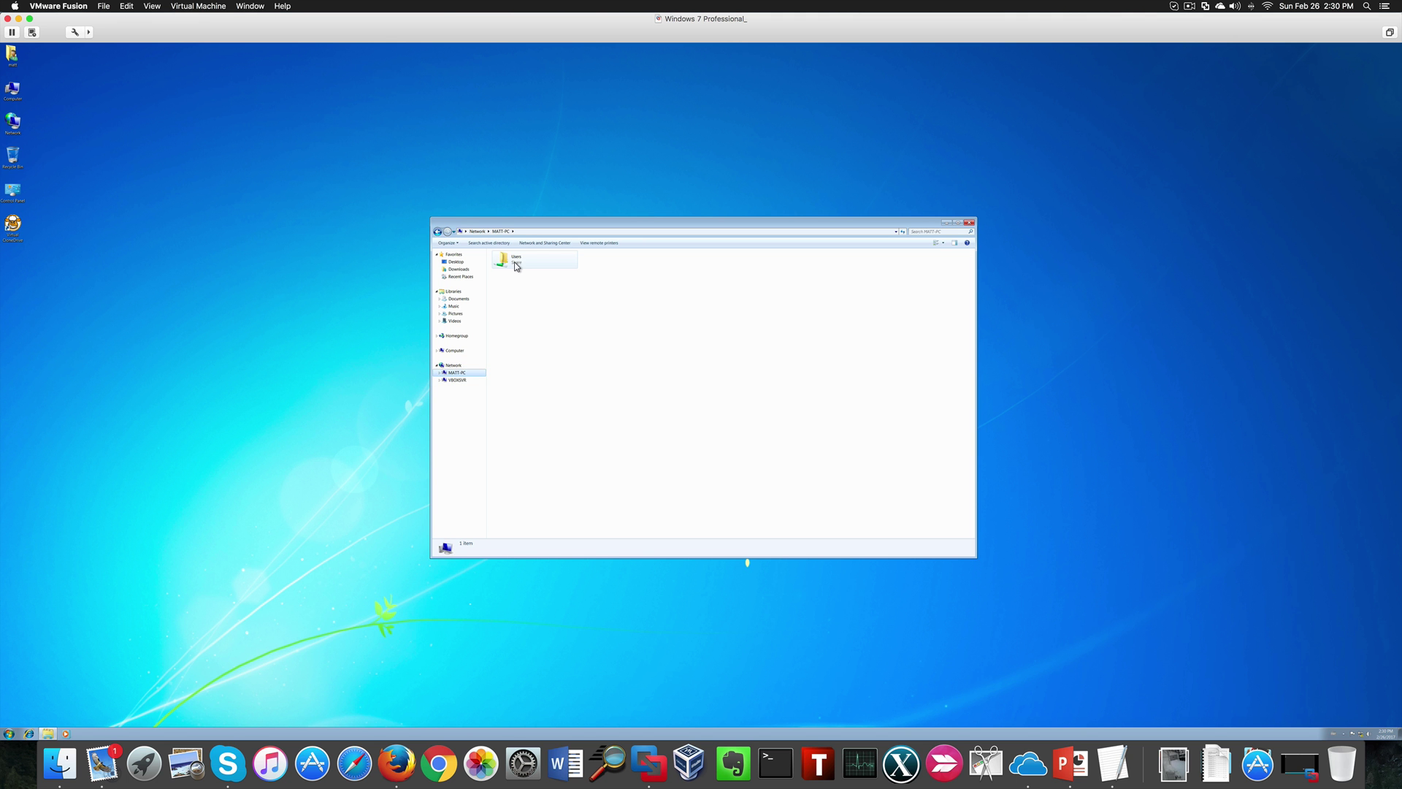
pyautogui.doubleClick(517, 263)
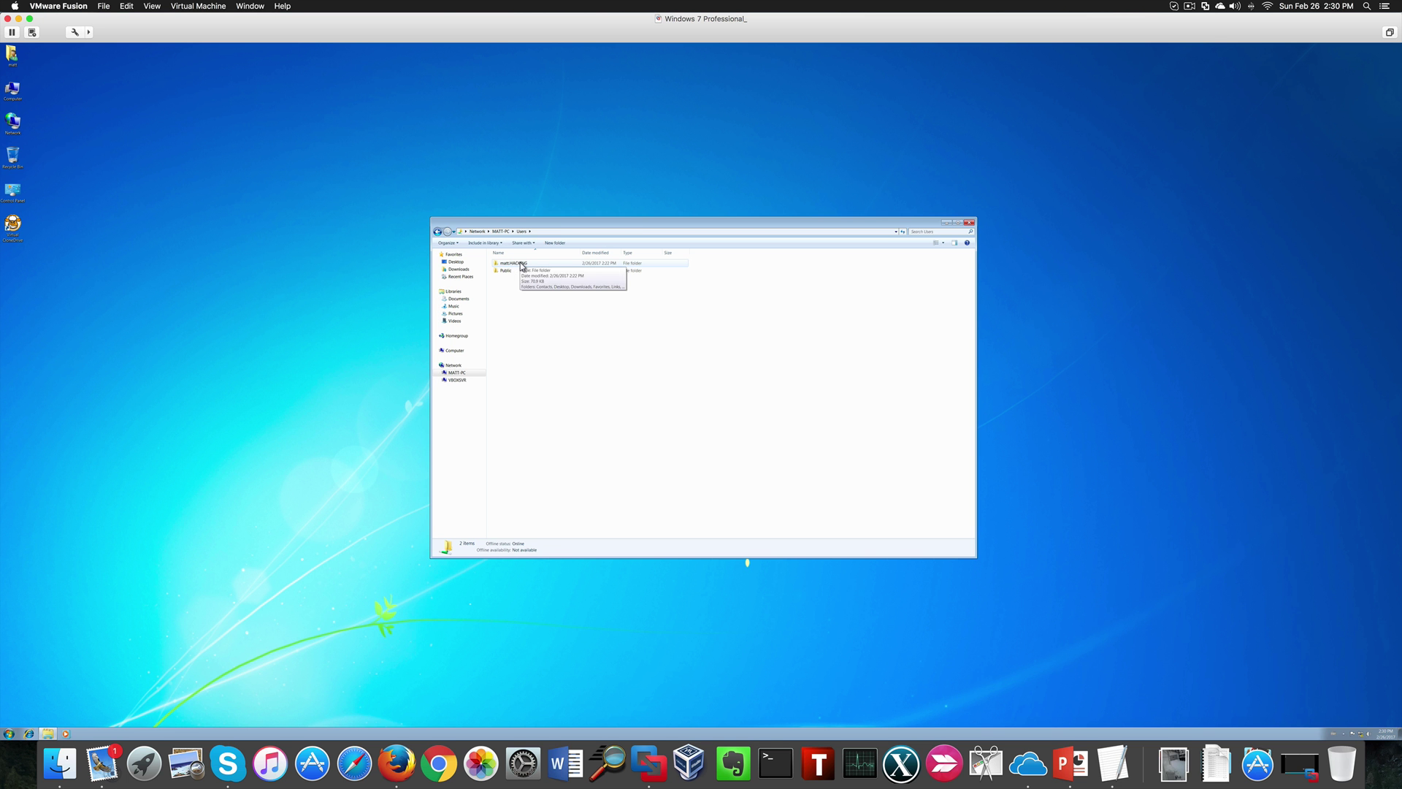
pyautogui.doubleClick(521, 264)
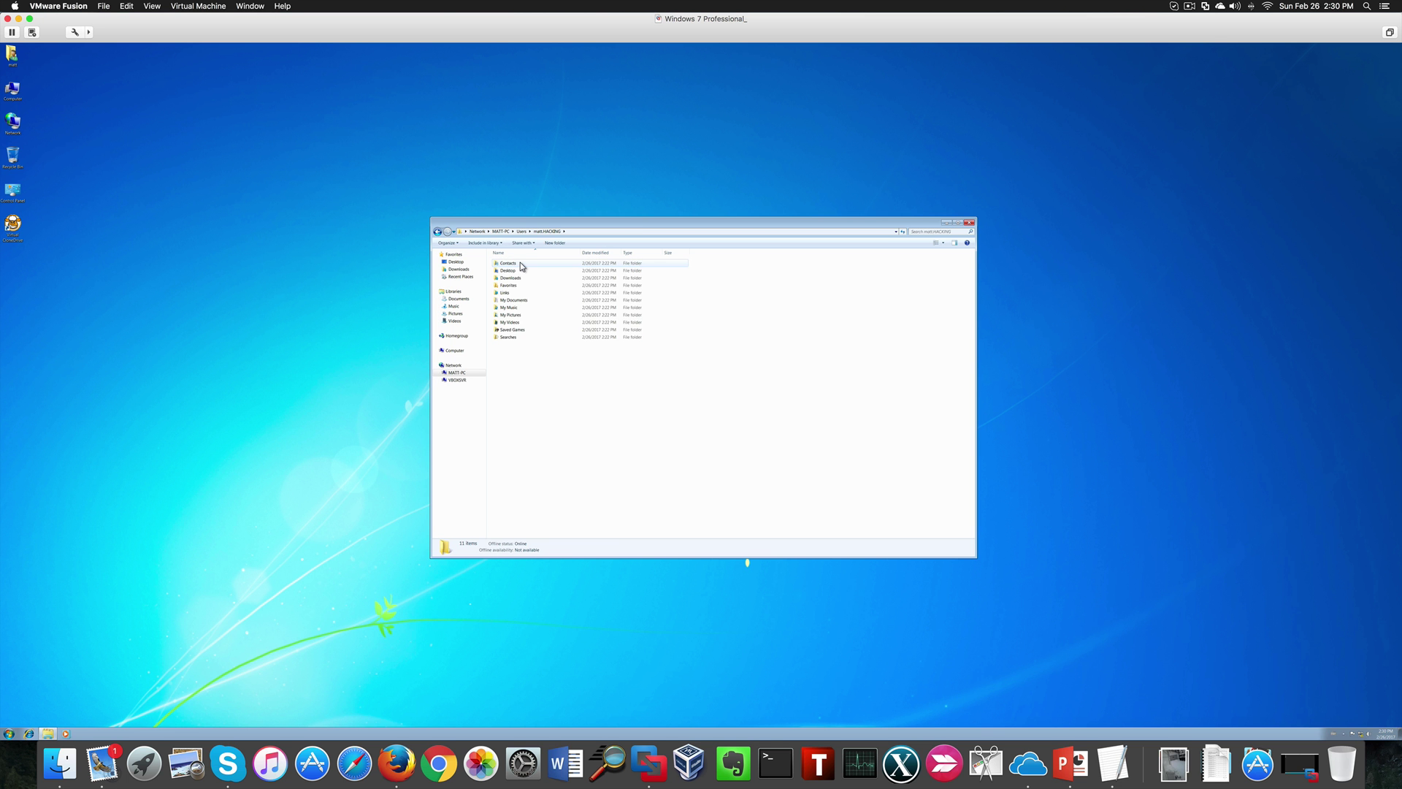
pyautogui.click(438, 232)
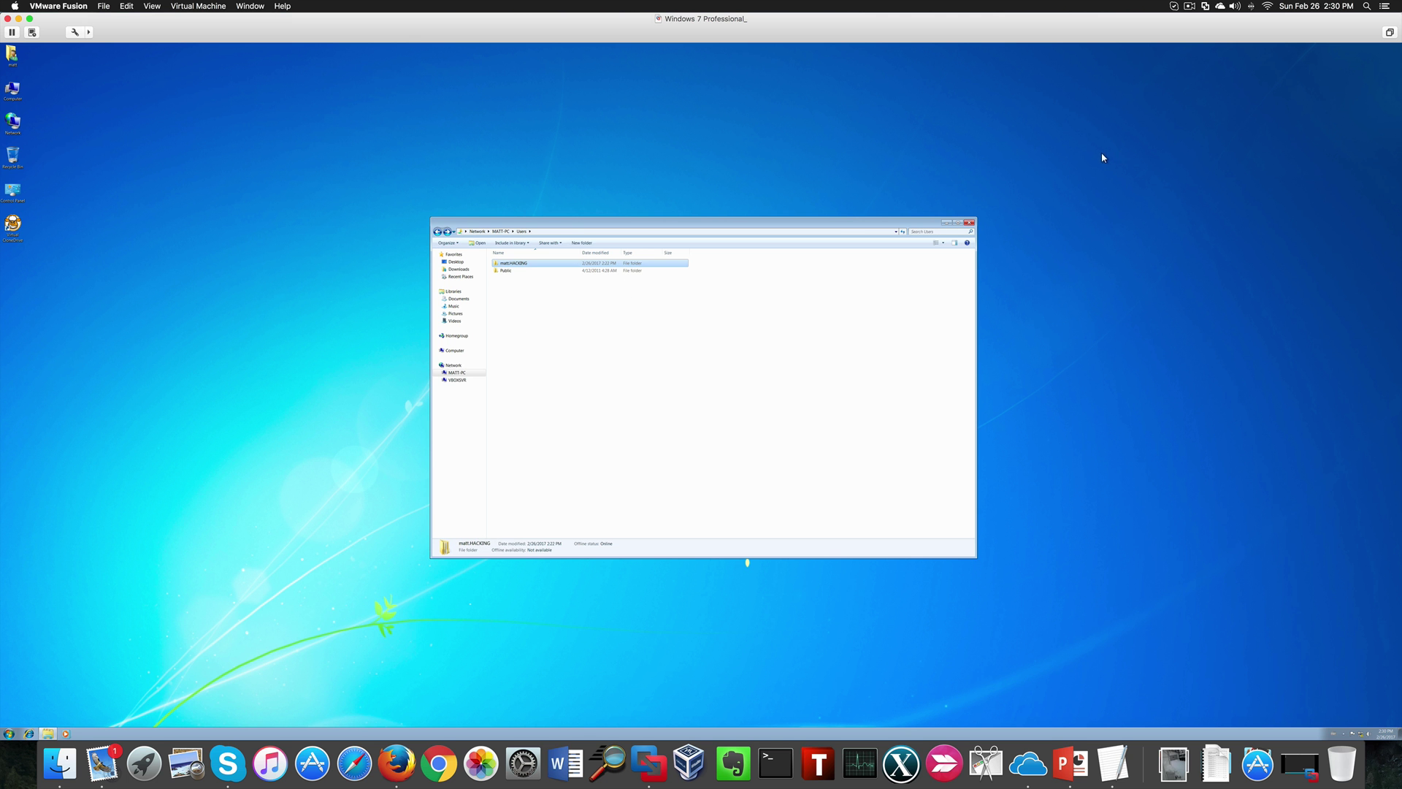
pyautogui.click(1189, 6)
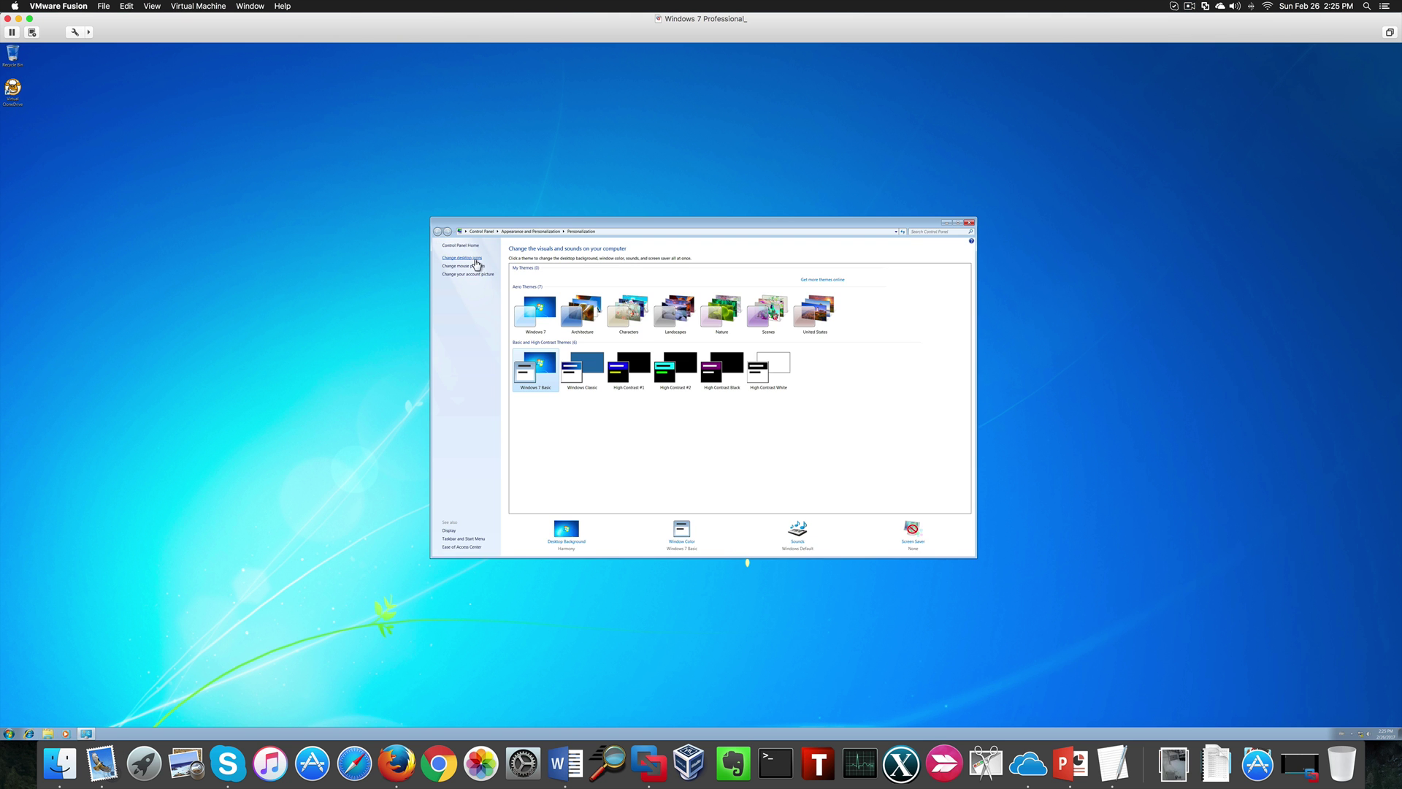
# - Add the Computer, User's Files, Network and Control Panel icons to the desktop, apply the change and close Personalization
pyautogui.click(474, 260)
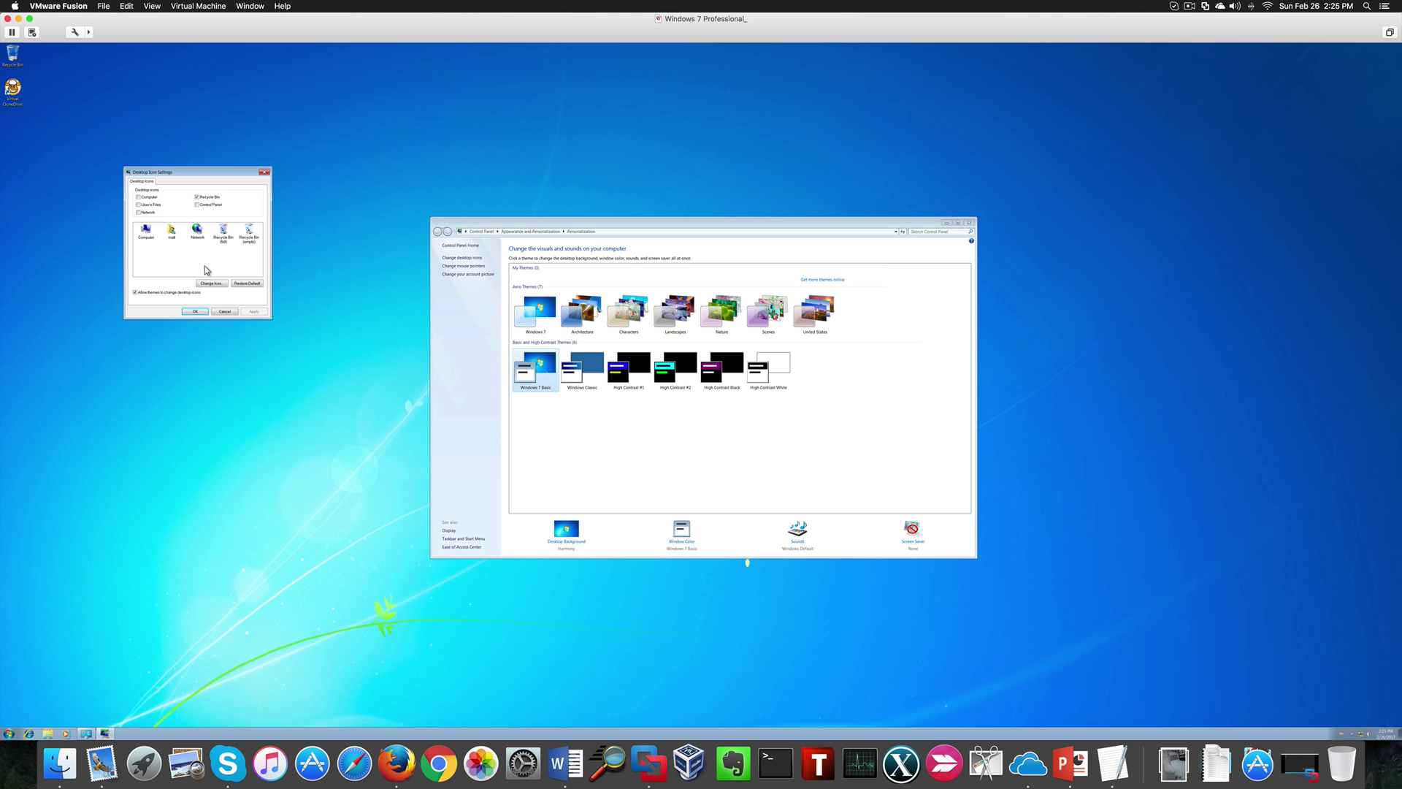
pyautogui.click(146, 198)
pyautogui.click(149, 205)
pyautogui.click(149, 213)
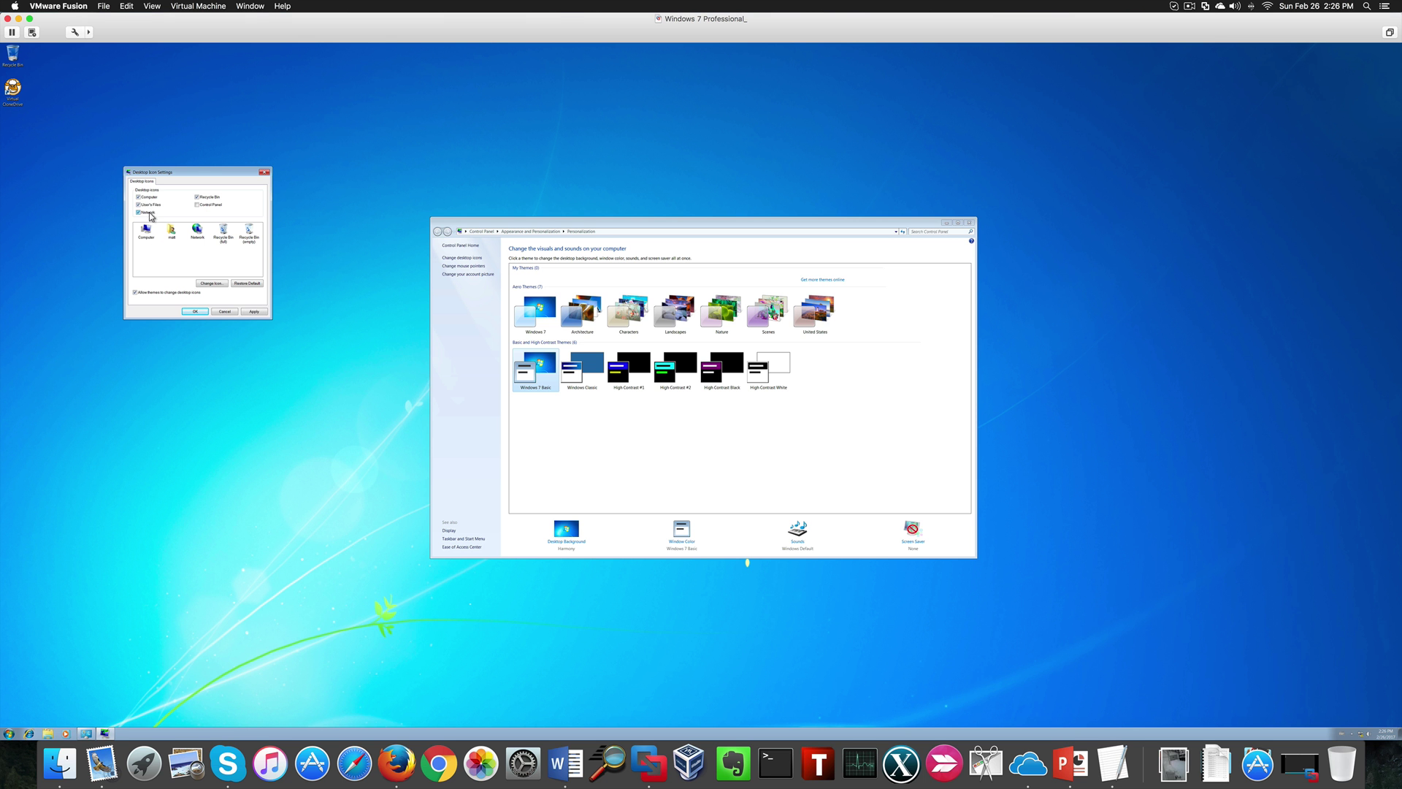
pyautogui.click(209, 204)
pyautogui.click(254, 312)
pyautogui.click(196, 312)
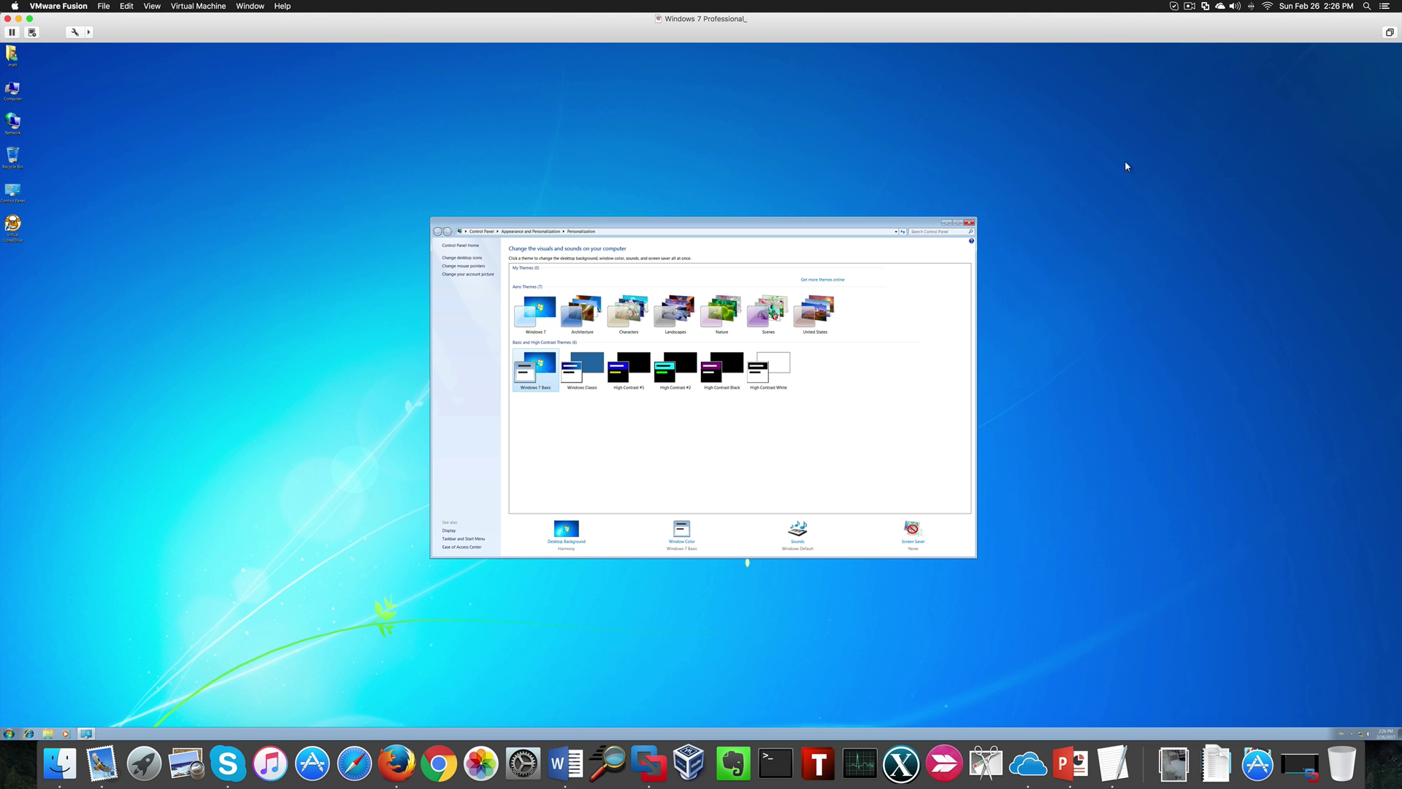
pyautogui.click(969, 222)
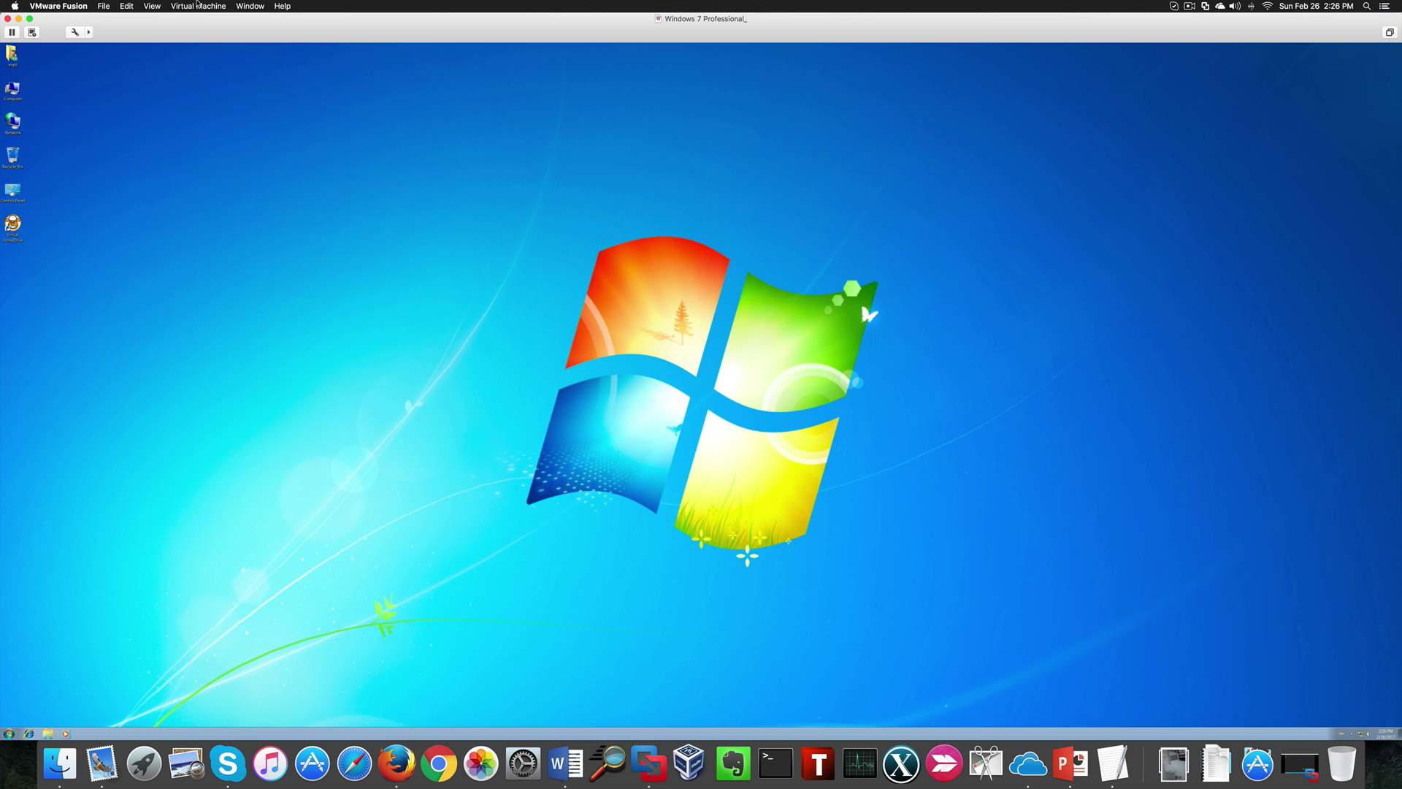
# - Take a snapshot of the running Windows 7 Professional virtual machine
pyautogui.click(197, 6)
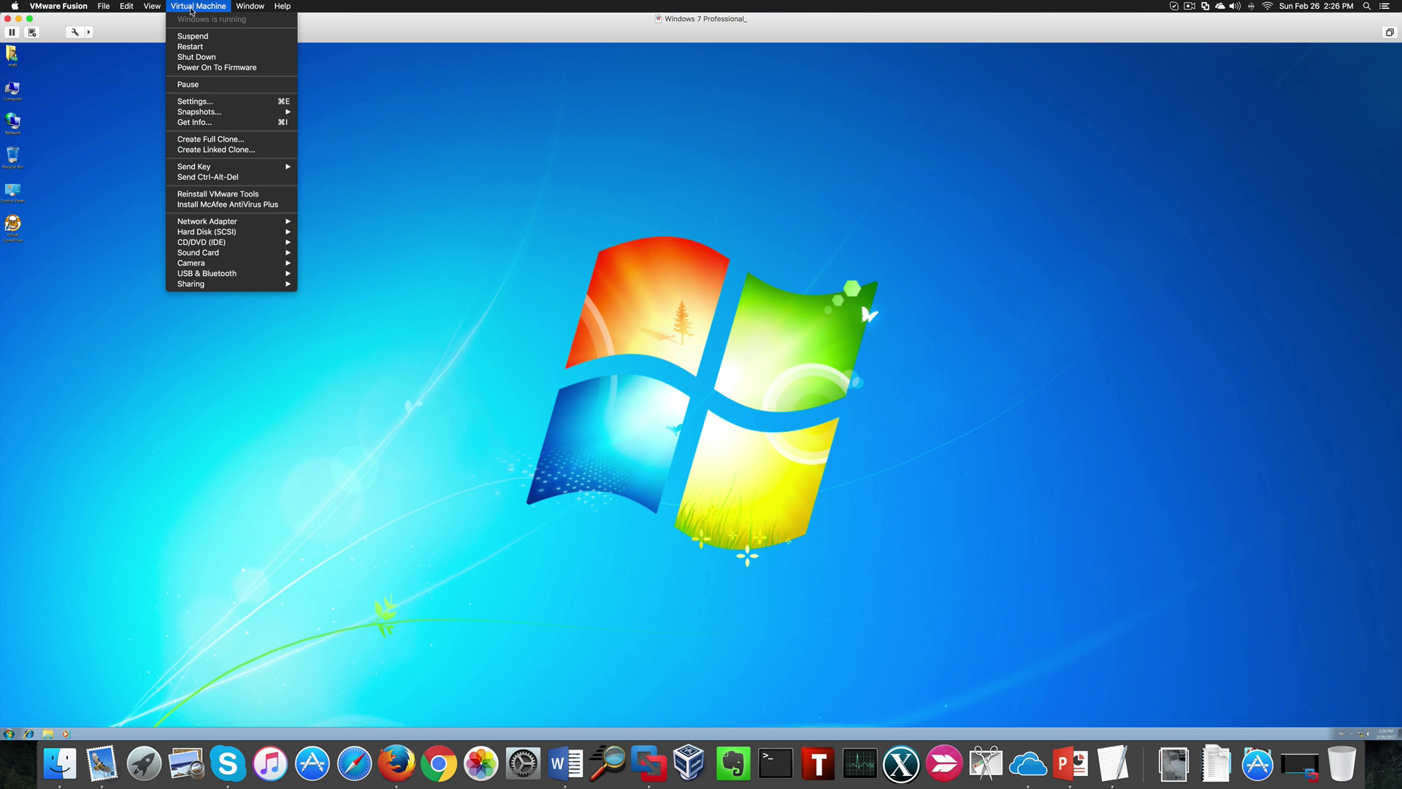
pyautogui.moveTo(255, 114)
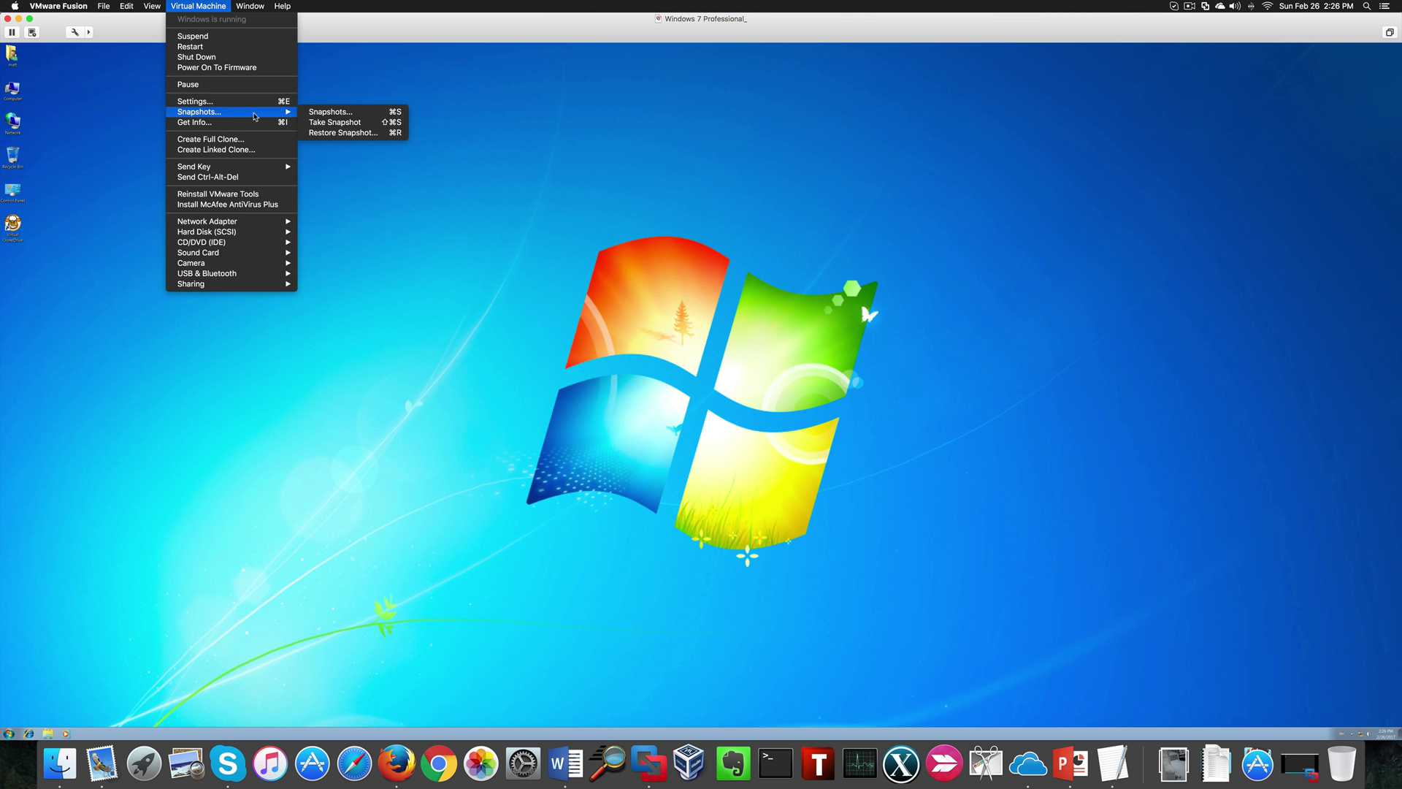
pyautogui.click(325, 125)
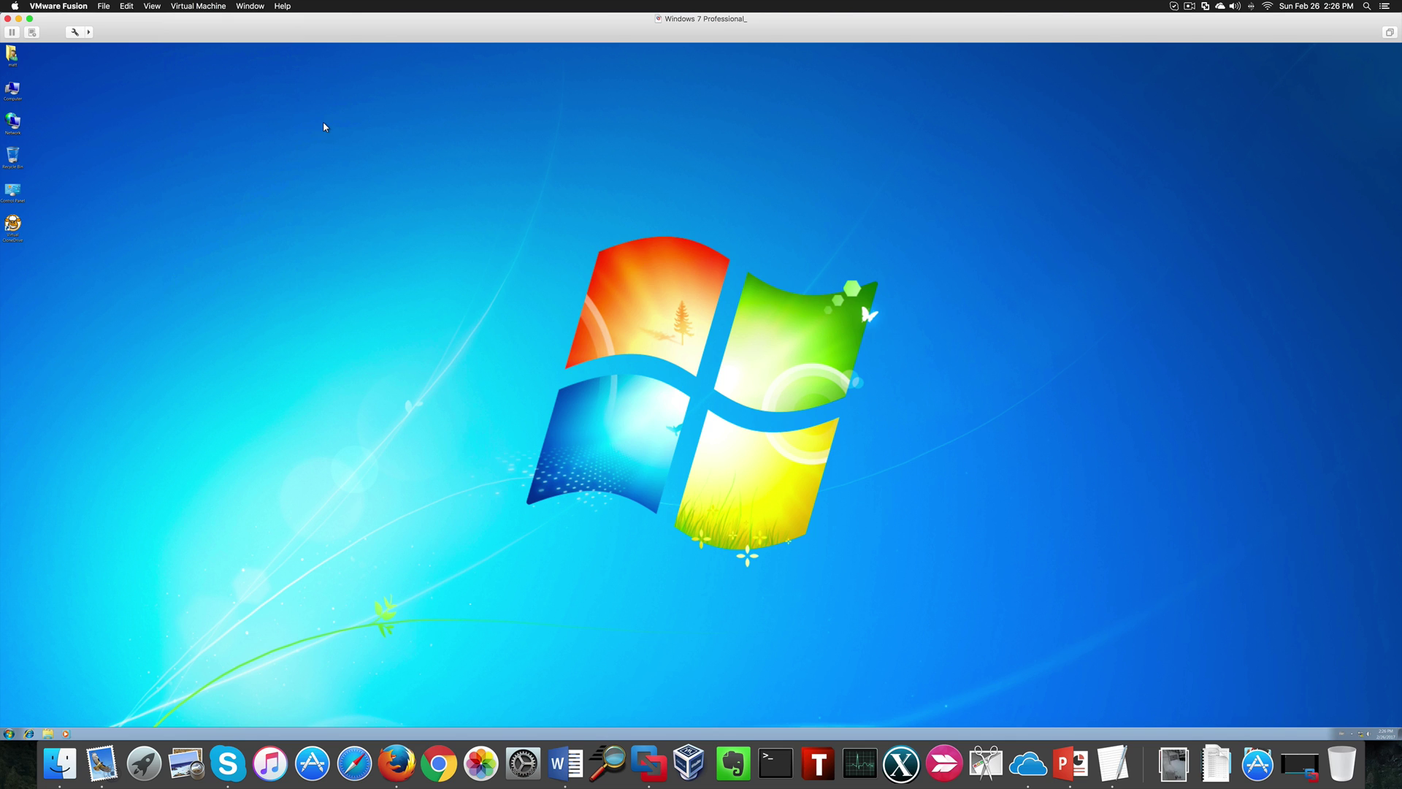